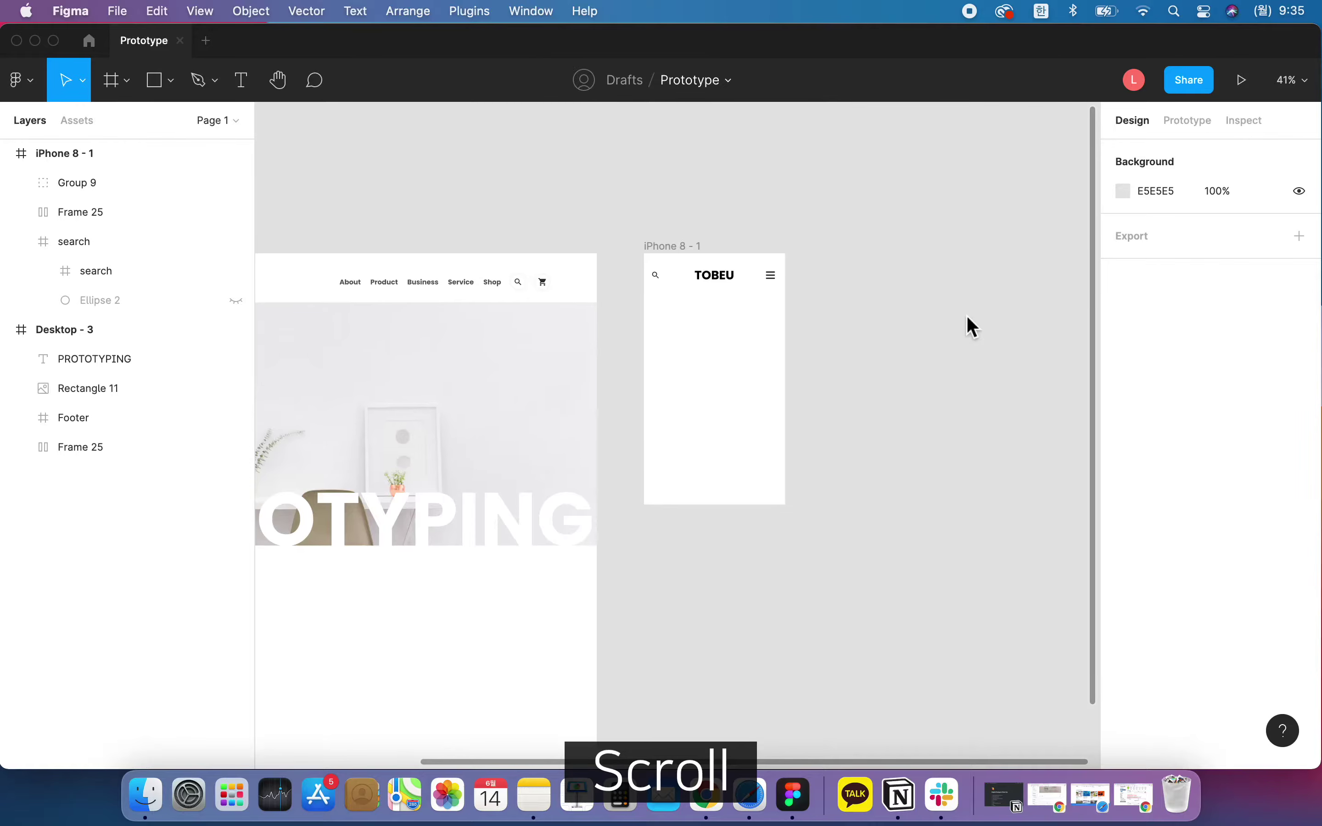
Draw a 118 × 118 square below the header of the iPhone 8 - 1 frame and copy it beside the original with a 16 px gap
scroll(967, 317, "up", 5)
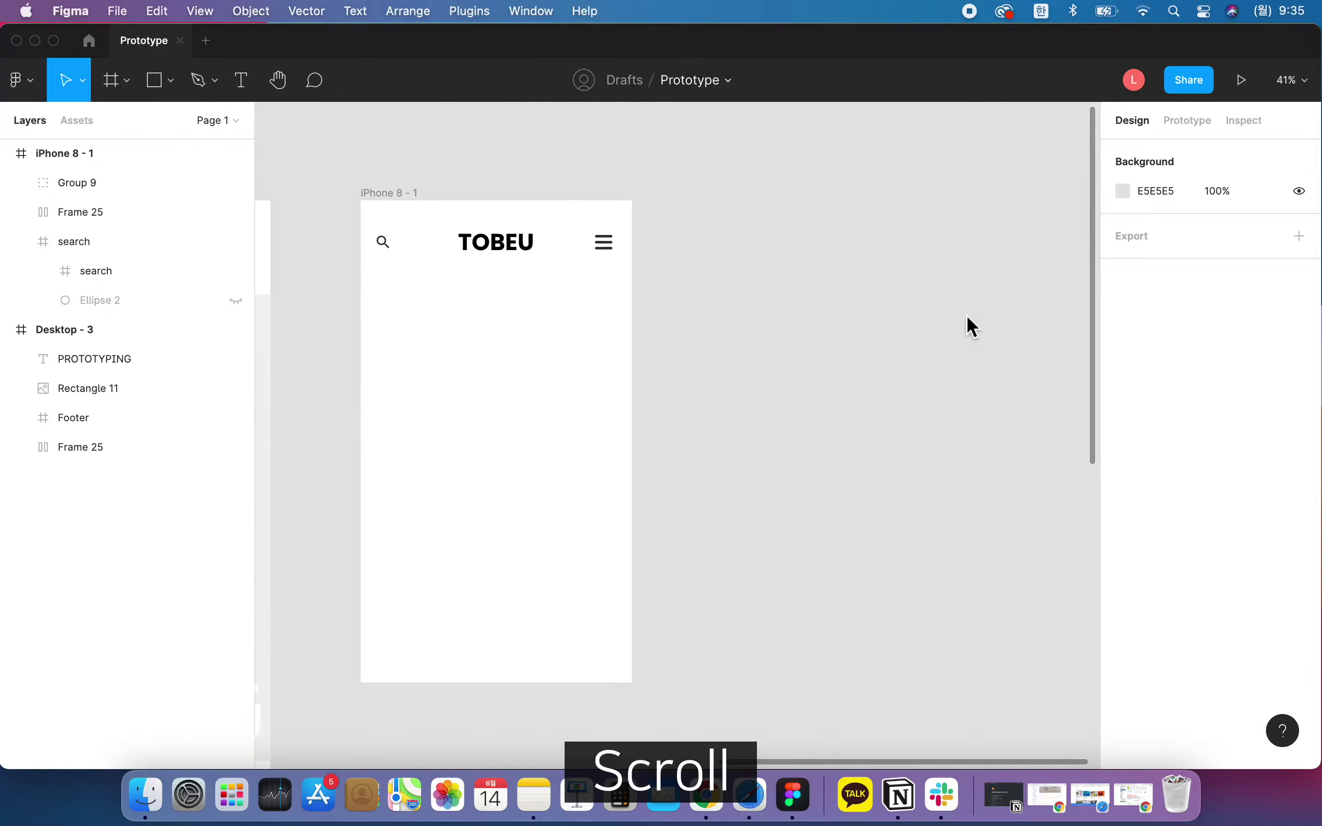
scroll(967, 316, "left", 3)
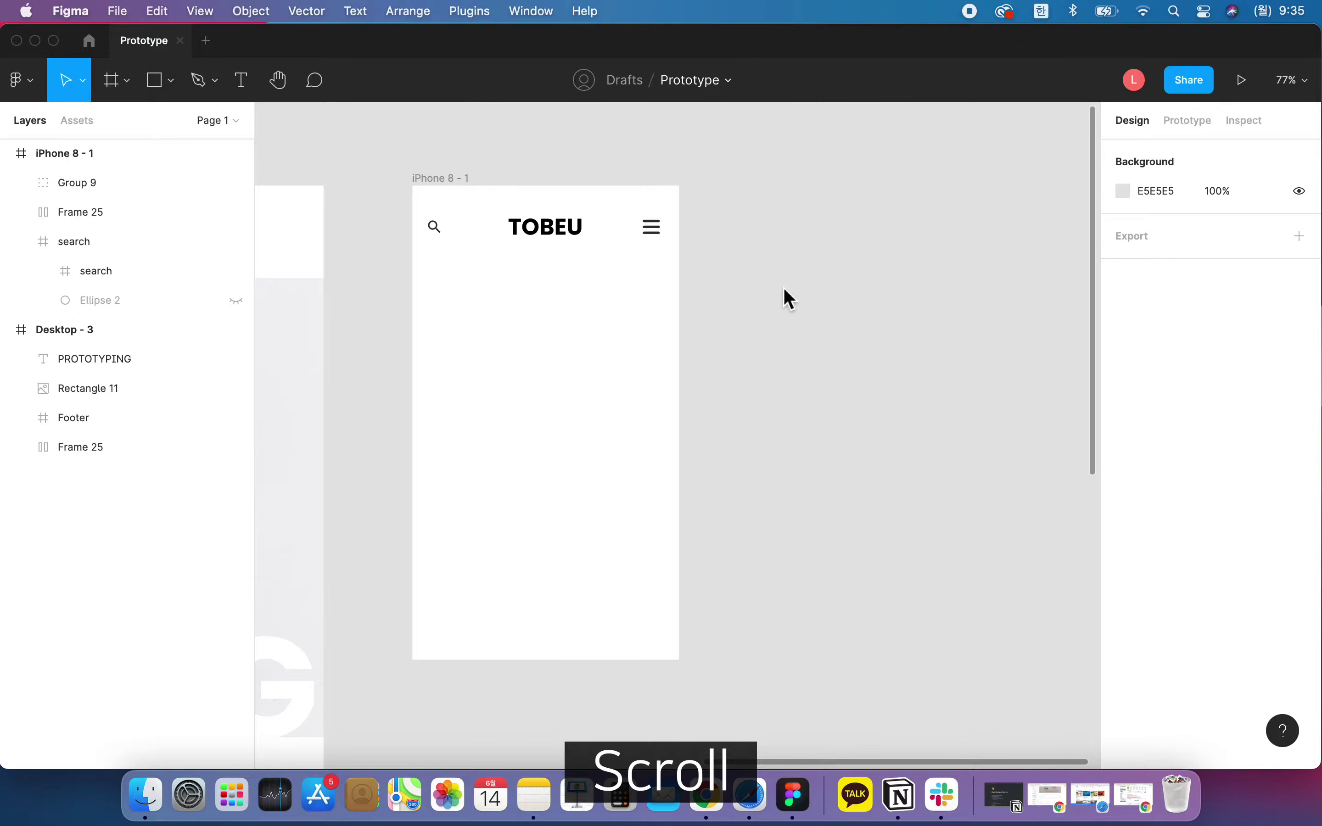
left_click(465, 181)
left_click_drag(466, 180, 664, 171)
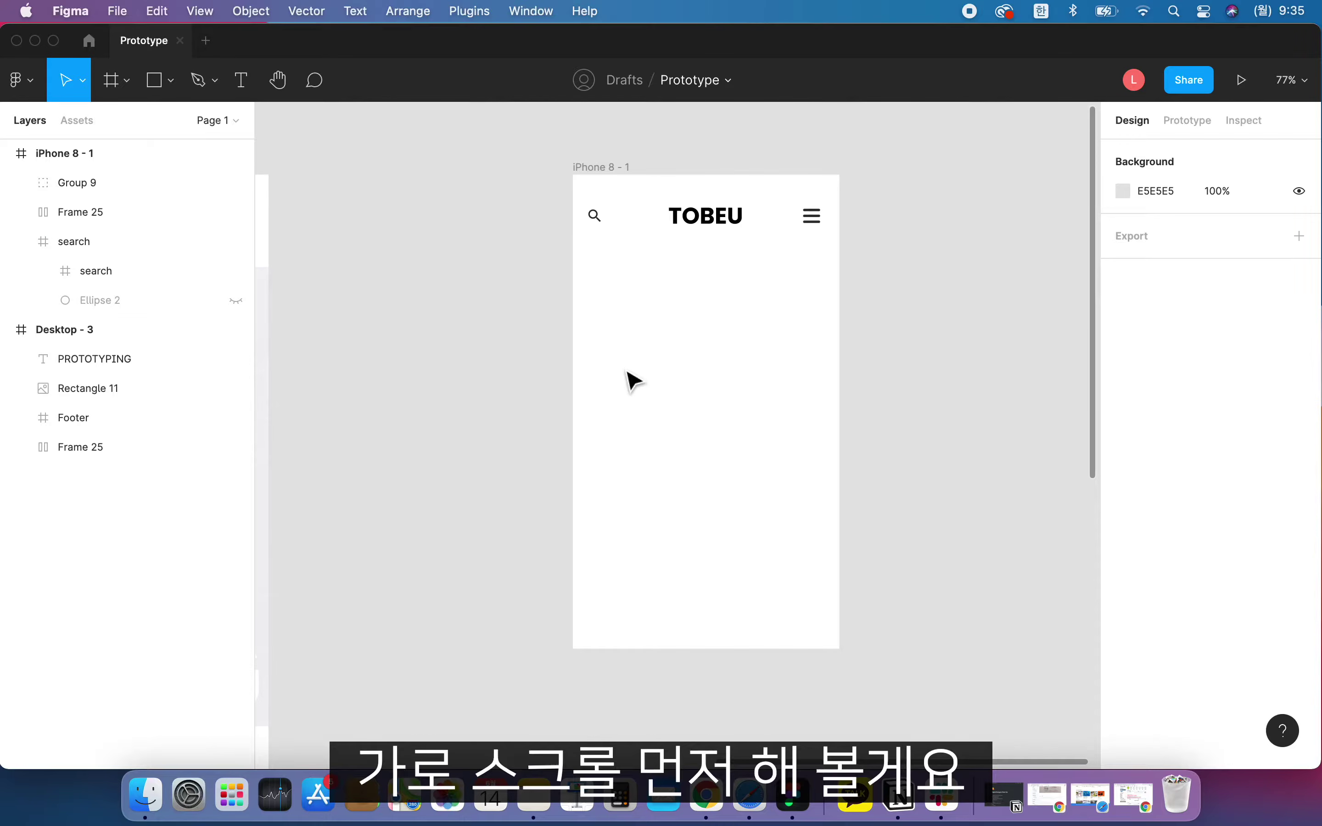
key("r")
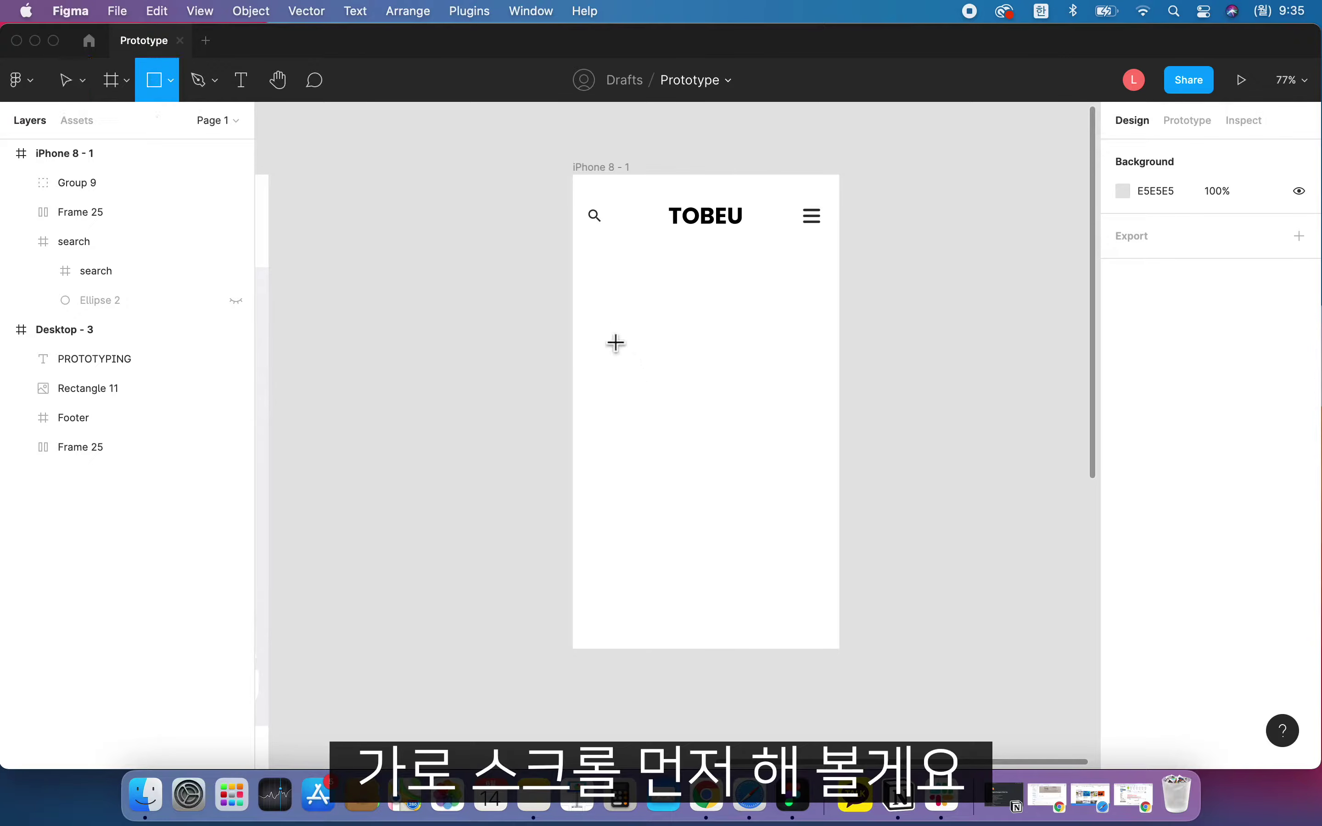
mouse_move(650, 358)
left_mouse_down()
mouse_move(696, 387)
mouse_move(697, 401)
mouse_move(696, 375)
mouse_move(775, 377)
left_mouse_up()
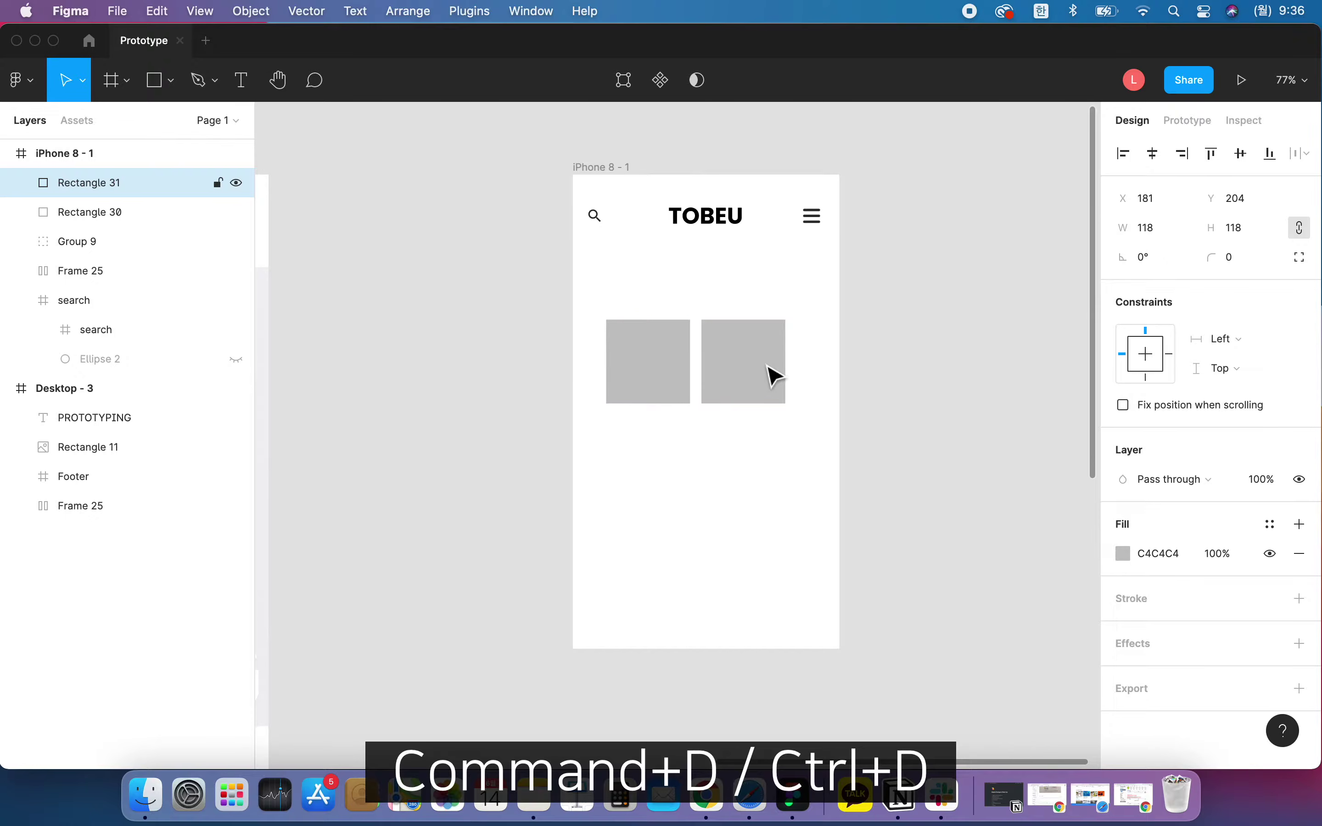
Repeat the square's duplication four times to extend the row to six evenly spaced squares
key("super+d")
key("super+d")
key("super+d")
key("super+d")
scroll(772, 375, "right", 3)
Fill all six squares with photos from the Unsplash plugin's minimal preset
left_click_drag(488, 295, 1095, 448)
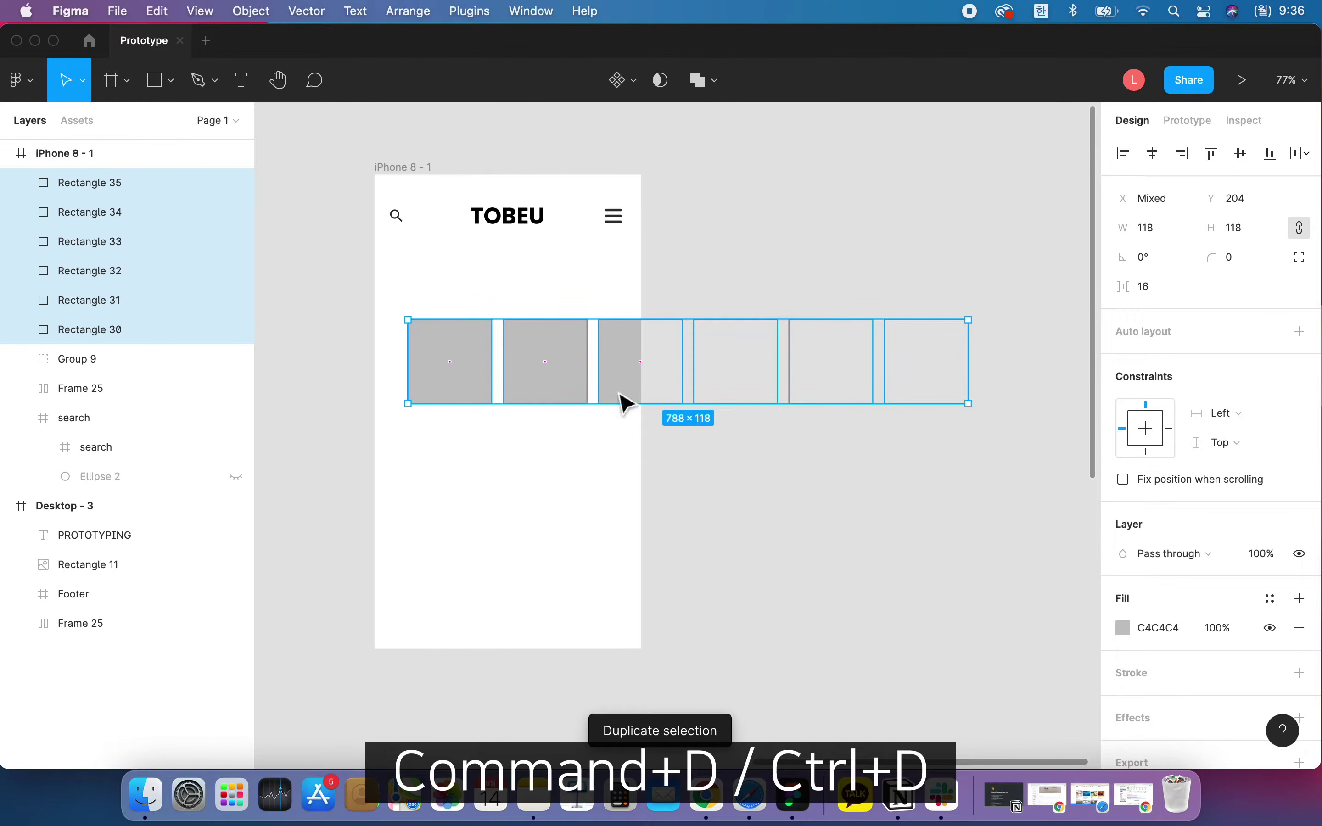
right_click(483, 355)
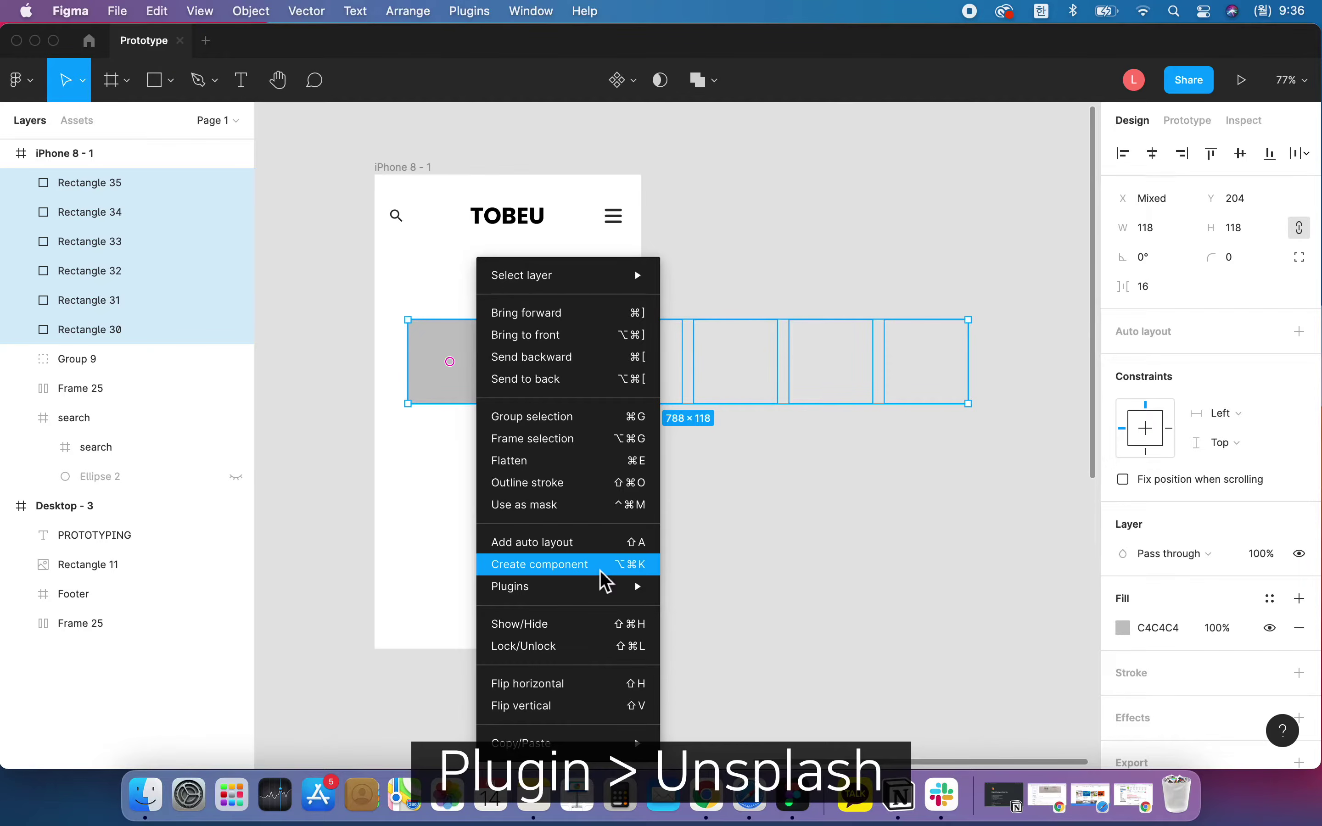
mouse_move(601, 589)
left_click(752, 449)
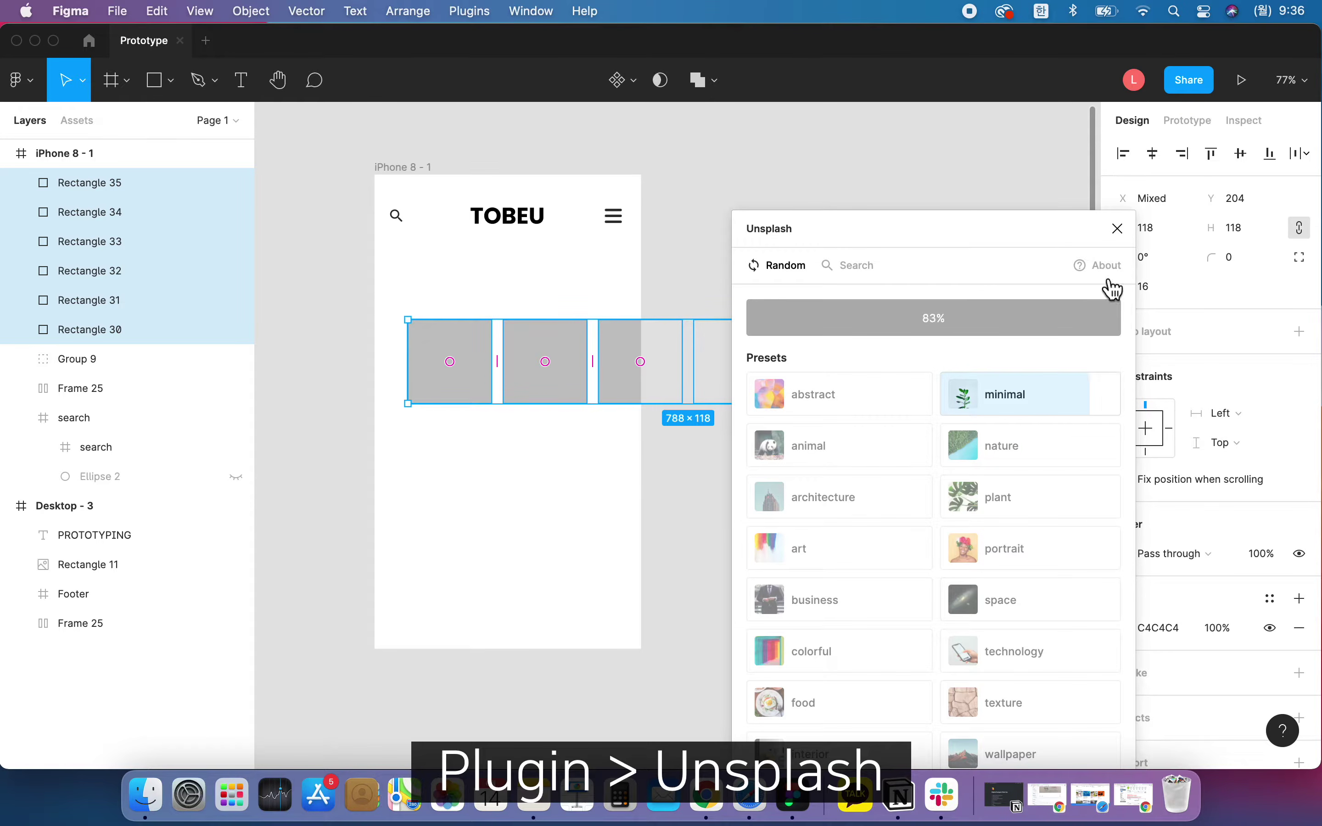
left_click(1115, 237)
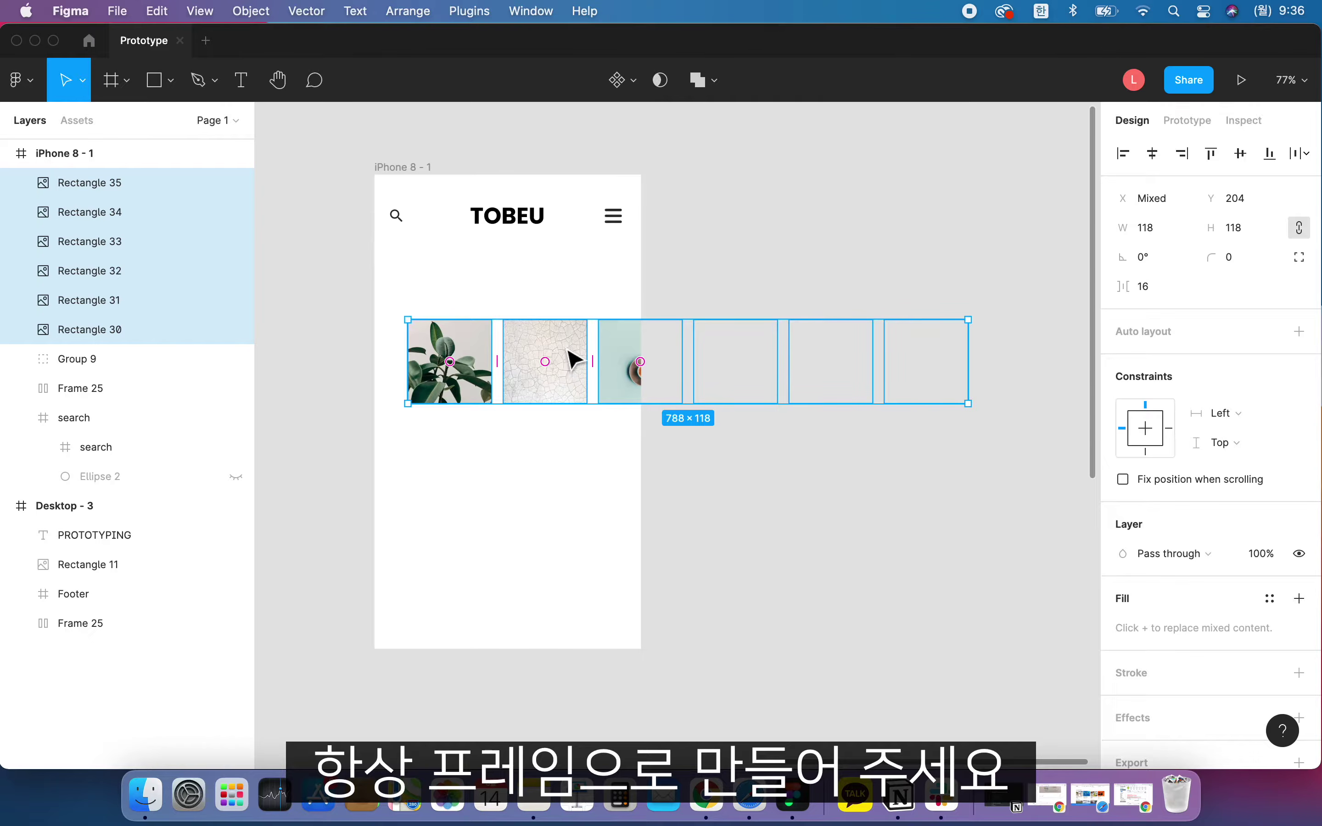
Wrap the six images in a frame and rename it 가로스크롤
key("super+alt+g")
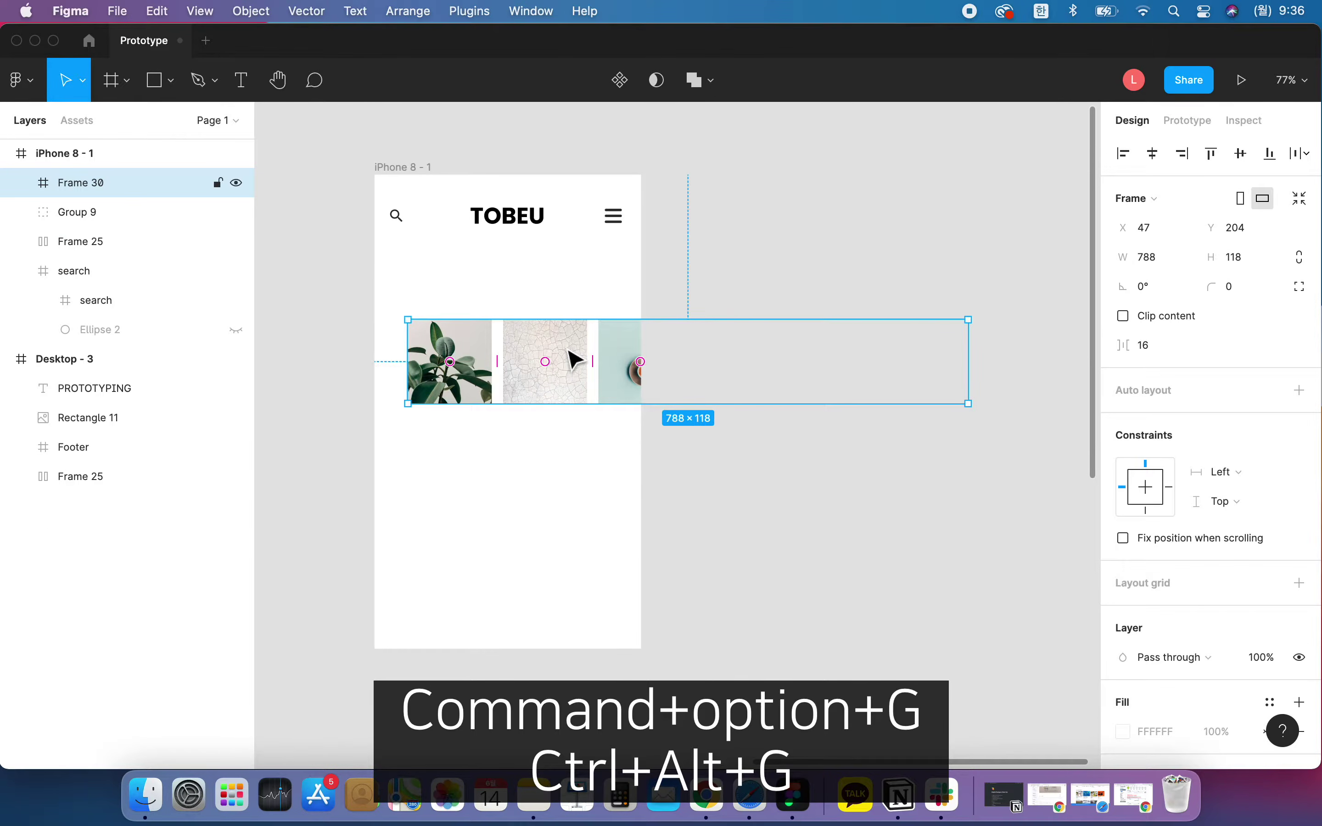
double_click(88, 184)
type("가로스")
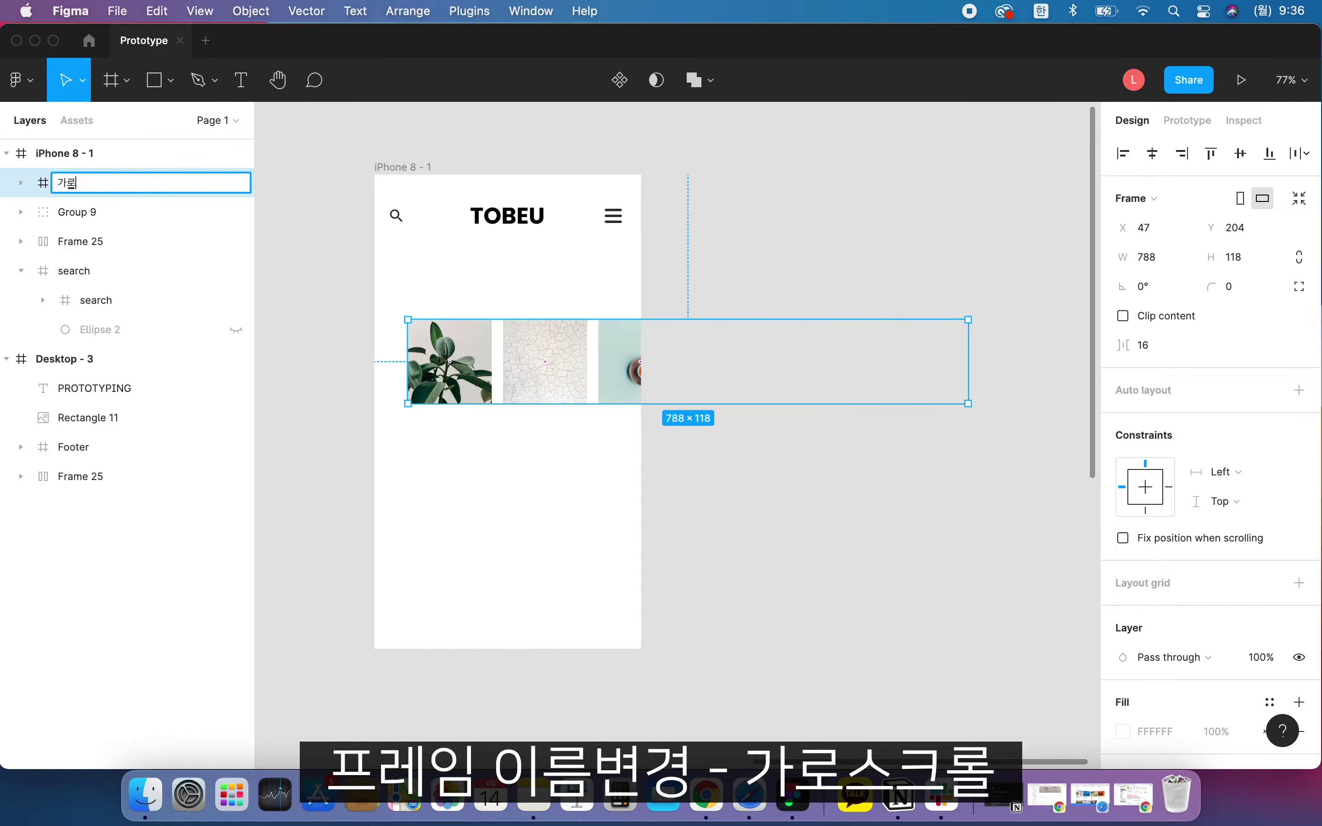
type("크롤")
key("Return")
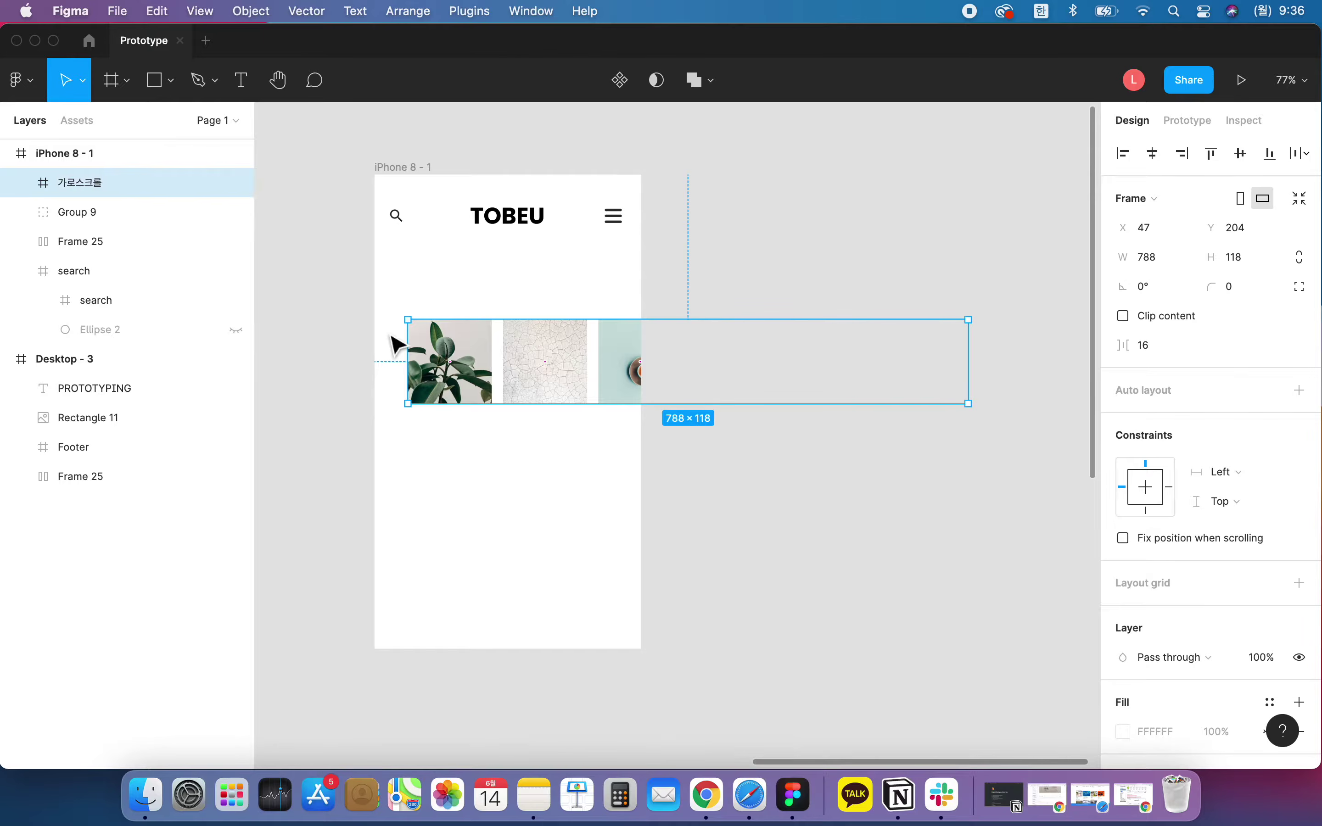
Set the 가로스크롤 frame's overflow behavior to horizontal scrolling and narrow it to 328 wide, ending at the device's edge
left_click(1204, 123)
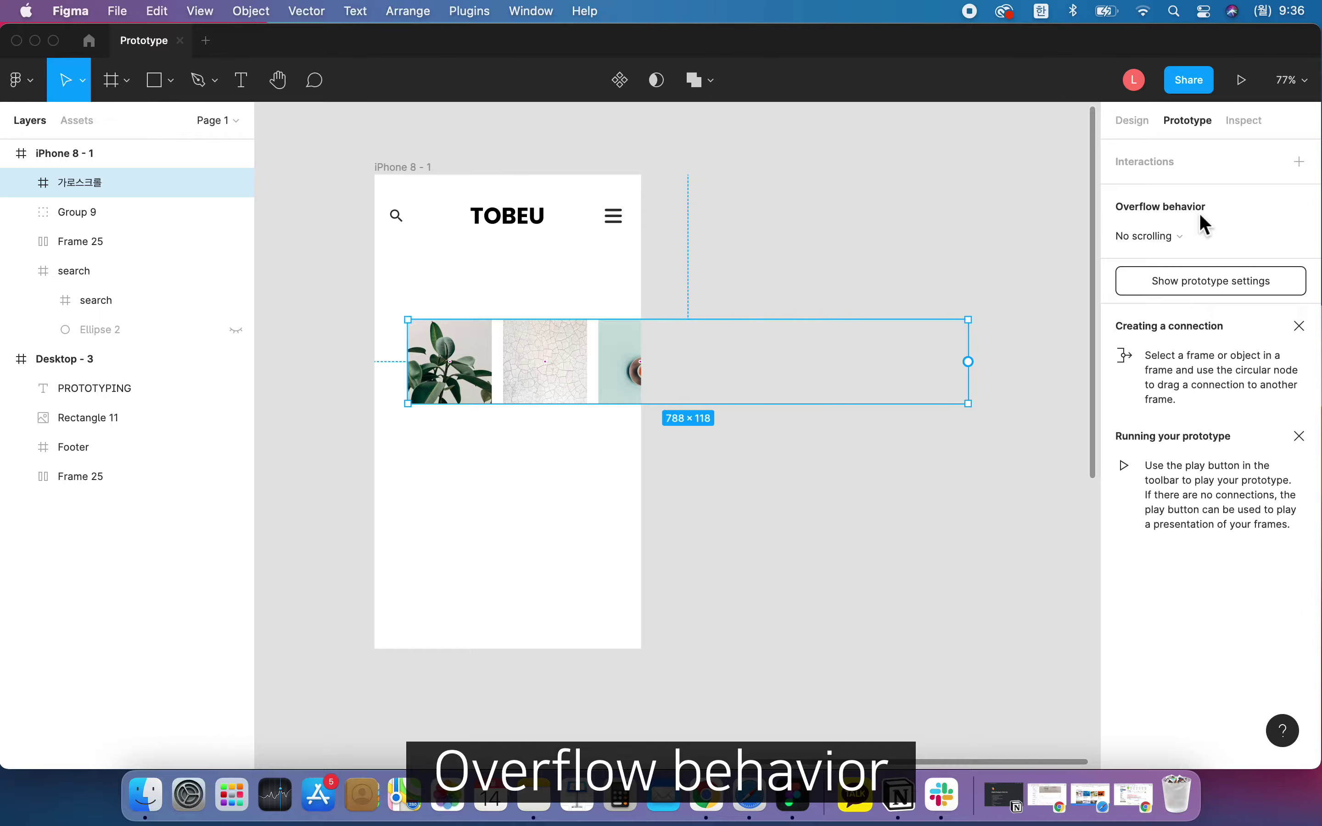
left_click(1179, 238)
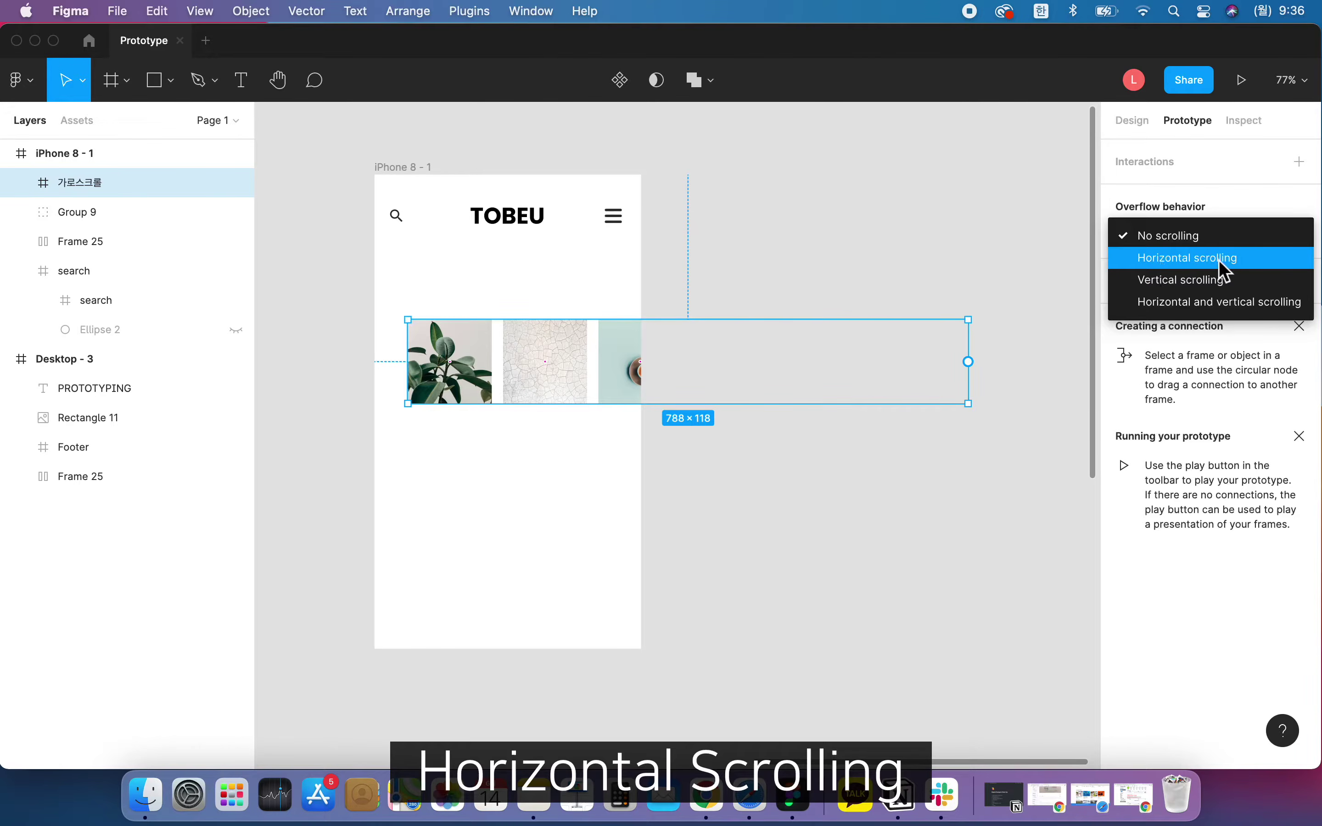
left_click(1245, 272)
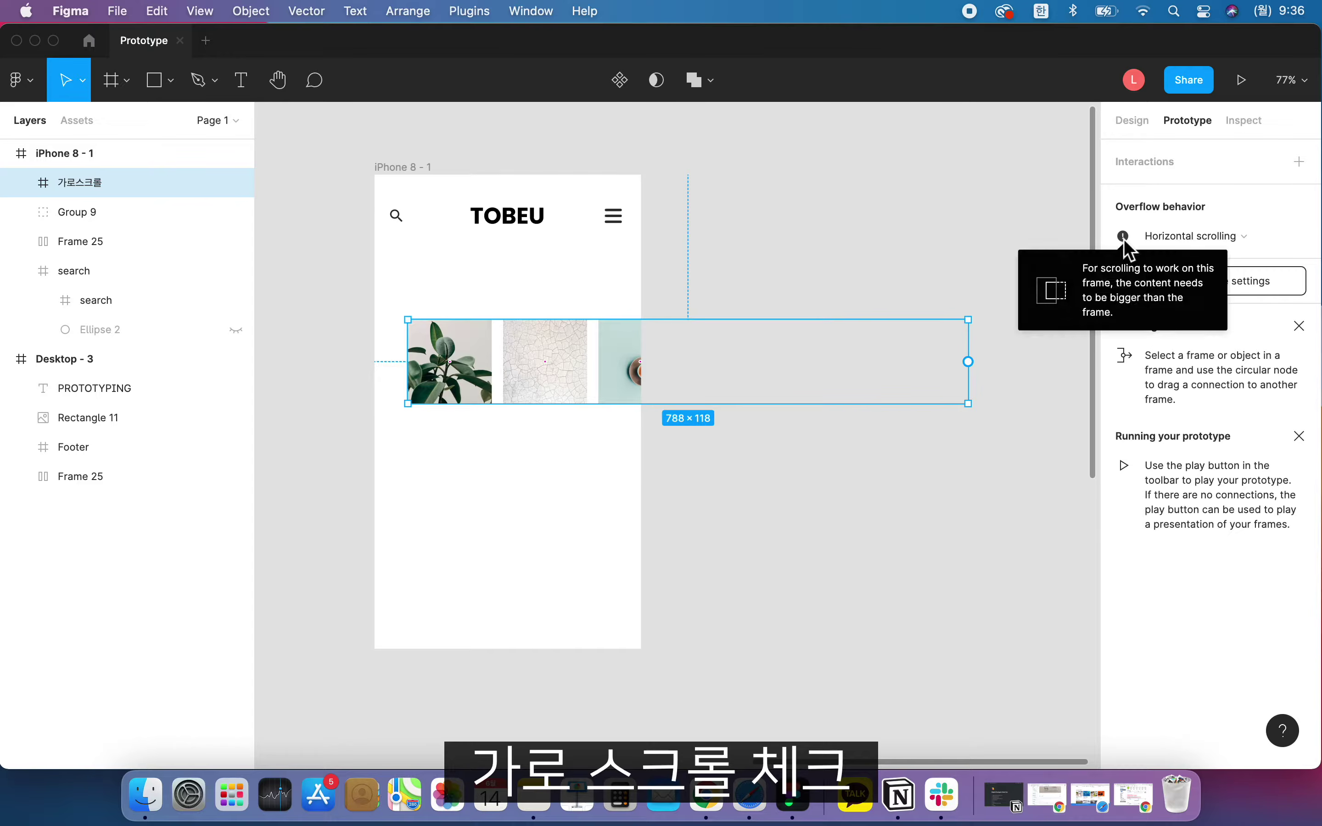
mouse_move(1126, 239)
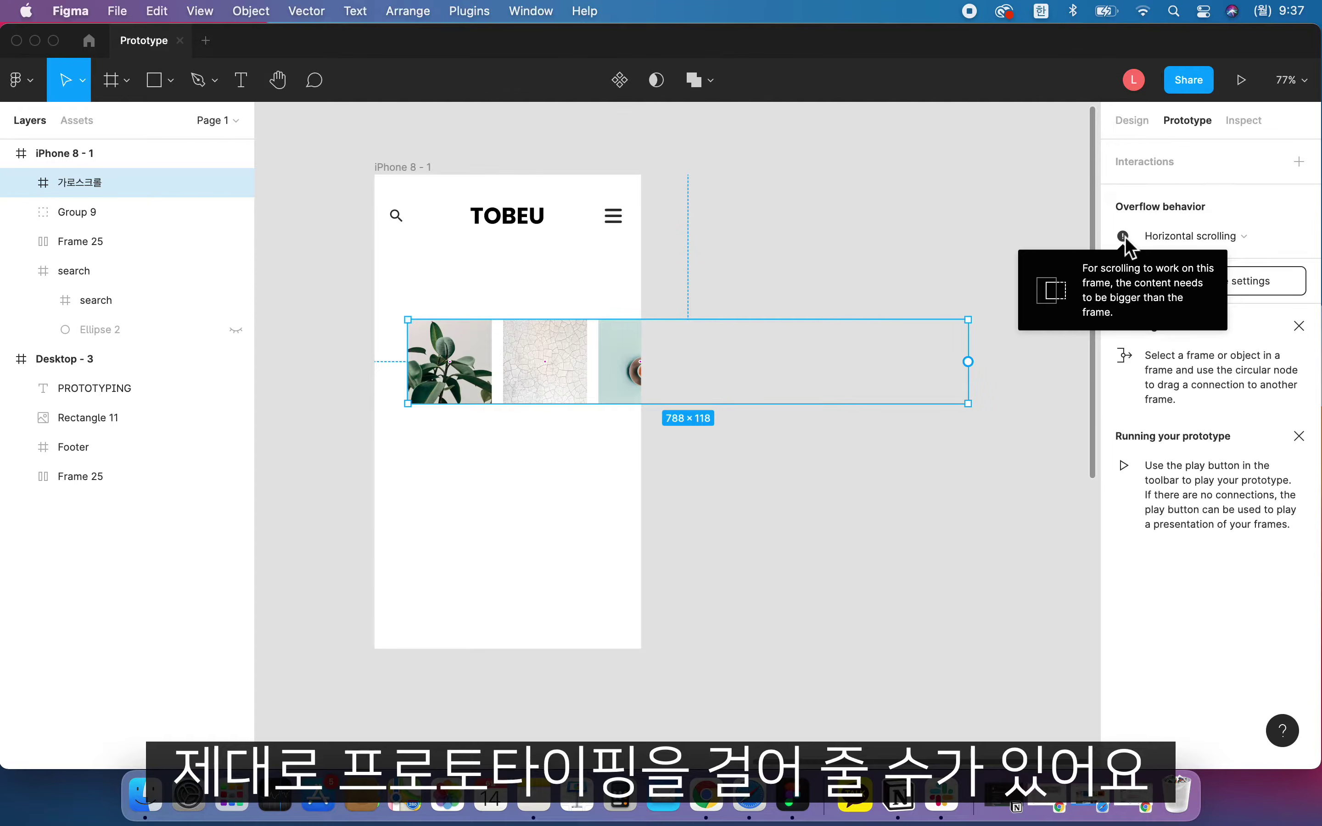
left_click_drag(968, 361, 650, 362)
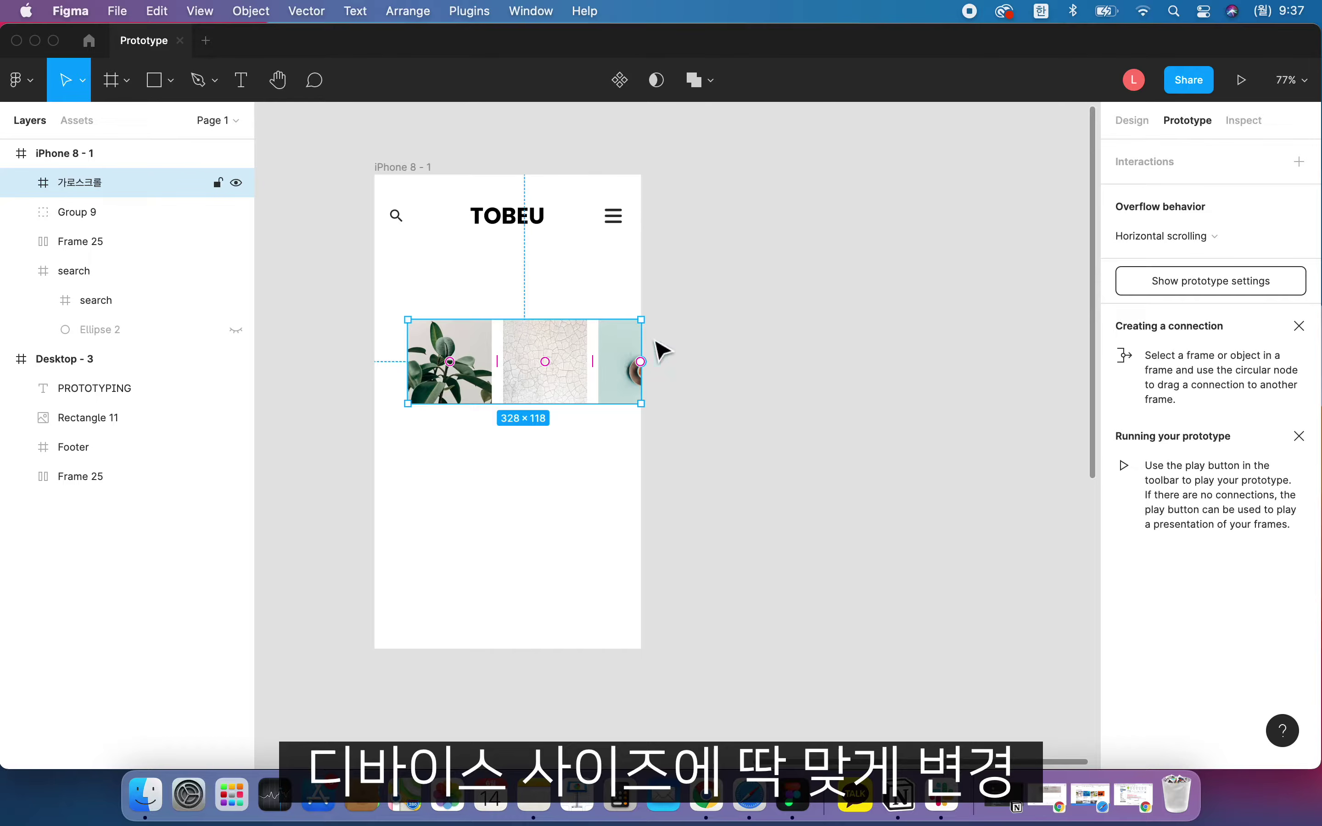
Preview the prototype, scroll the image row back and forth horizontally, and return to the design with nothing selected
left_click(1242, 81)
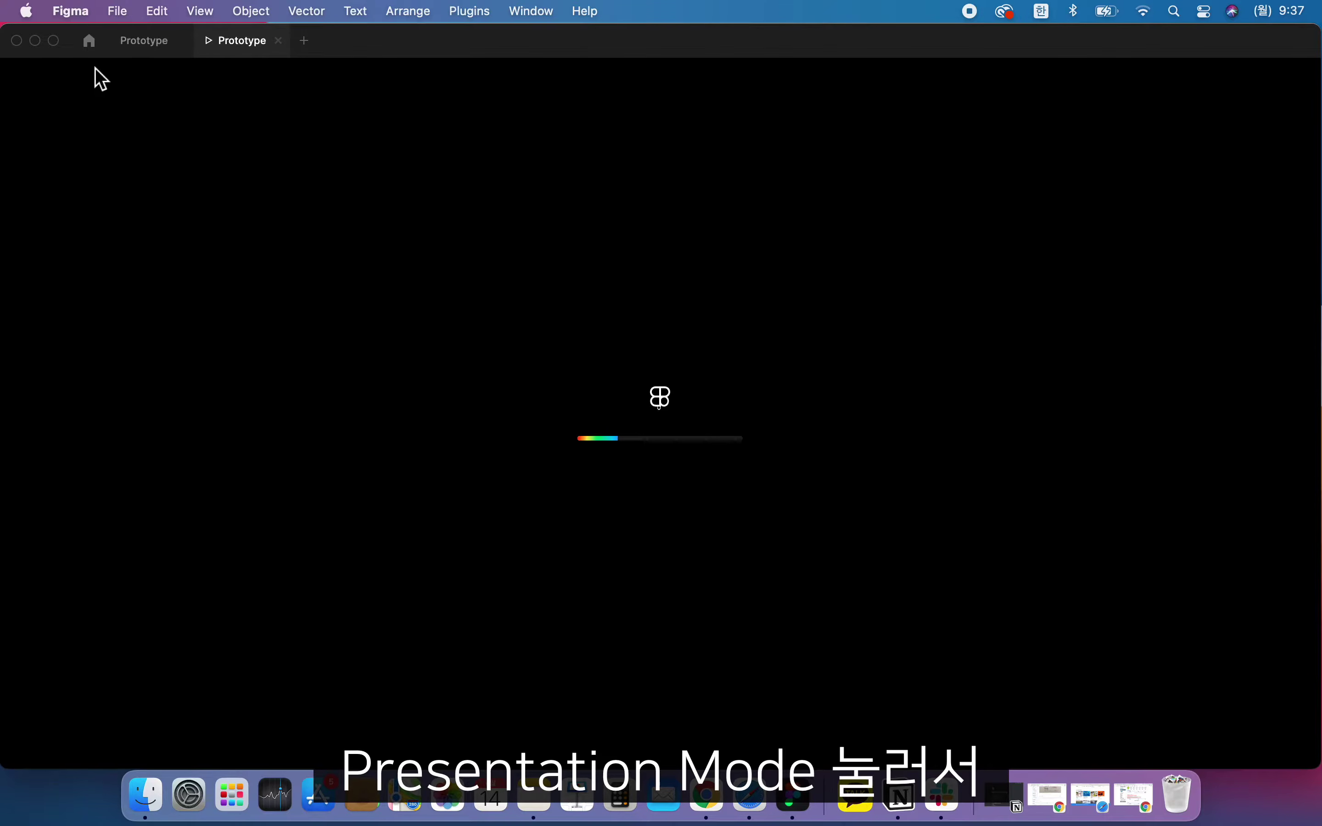
left_click(53, 41)
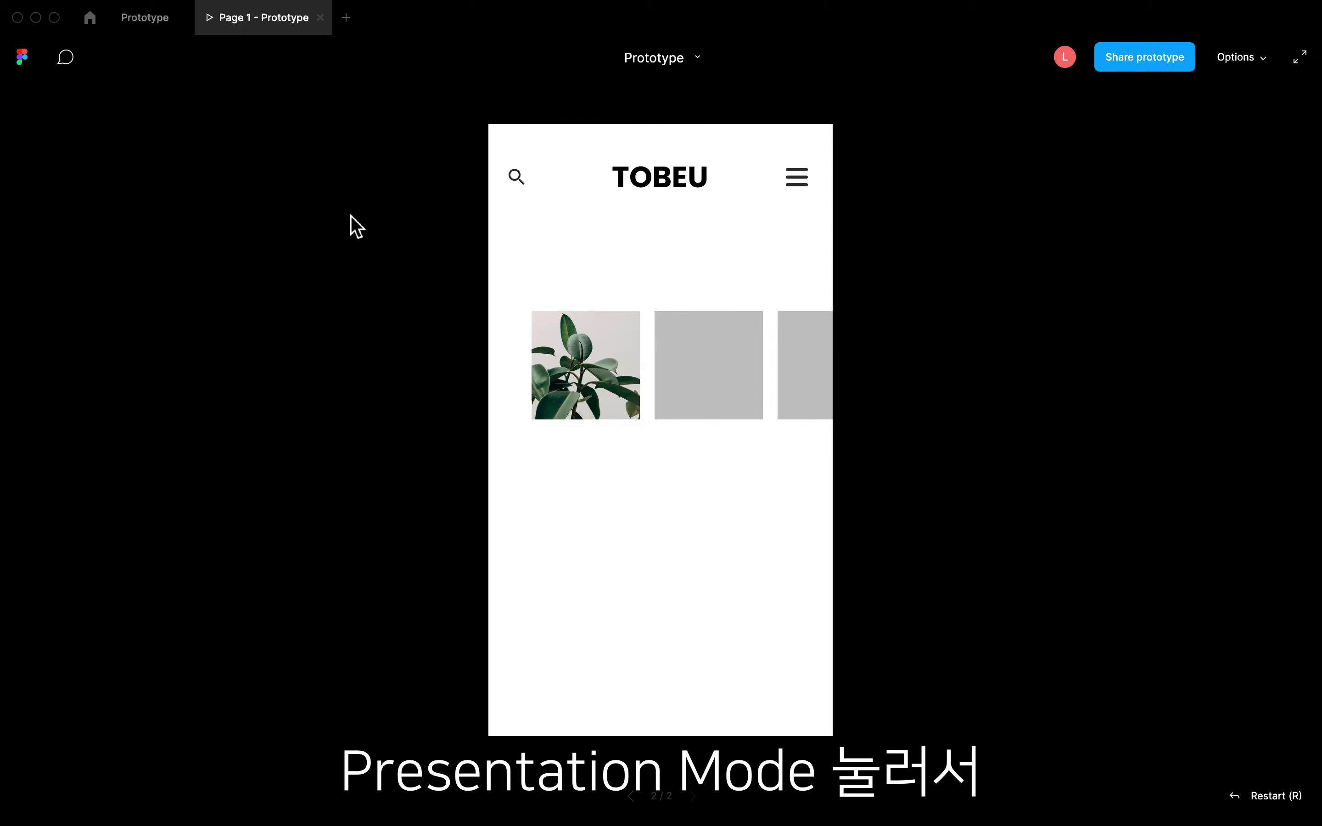
left_click_drag(738, 363, 872, 326)
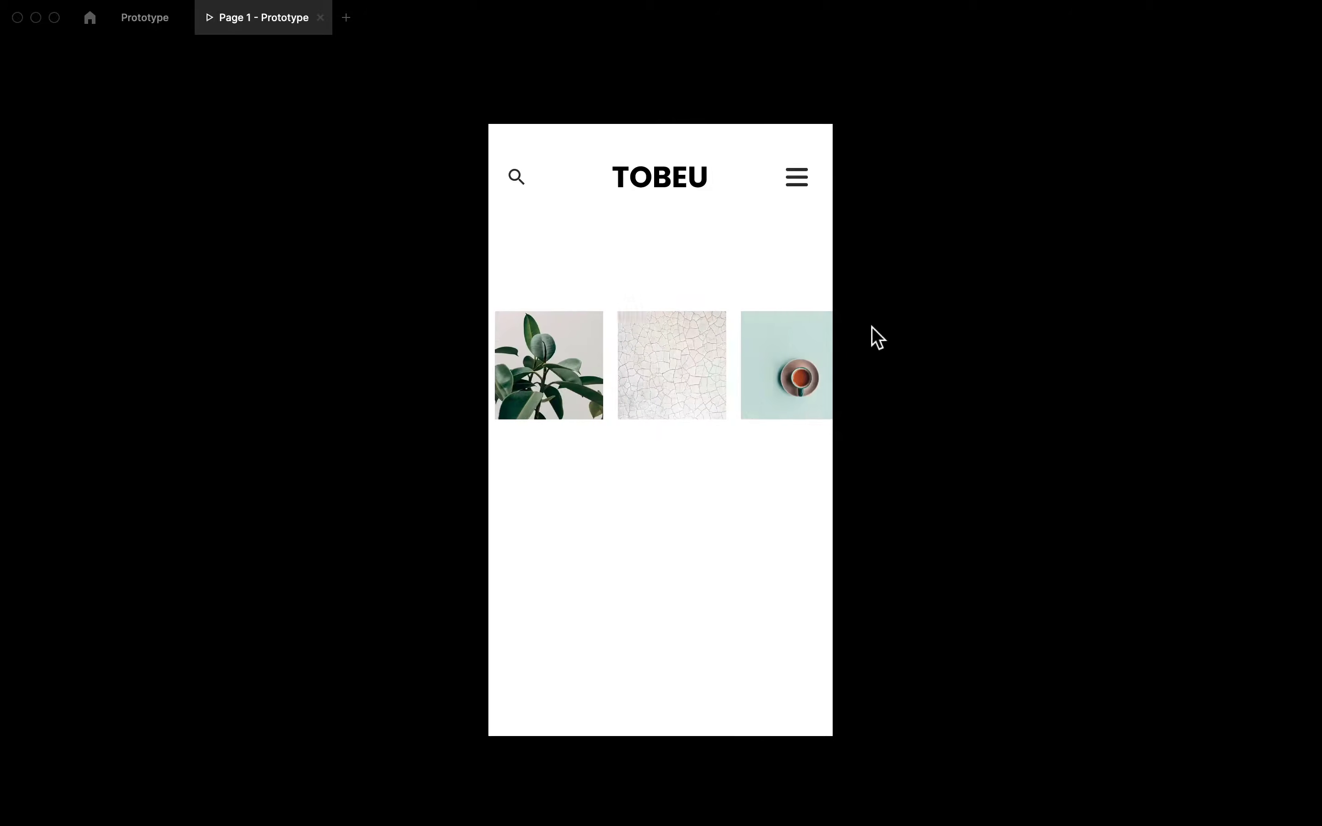
left_click_drag(735, 358, 522, 379)
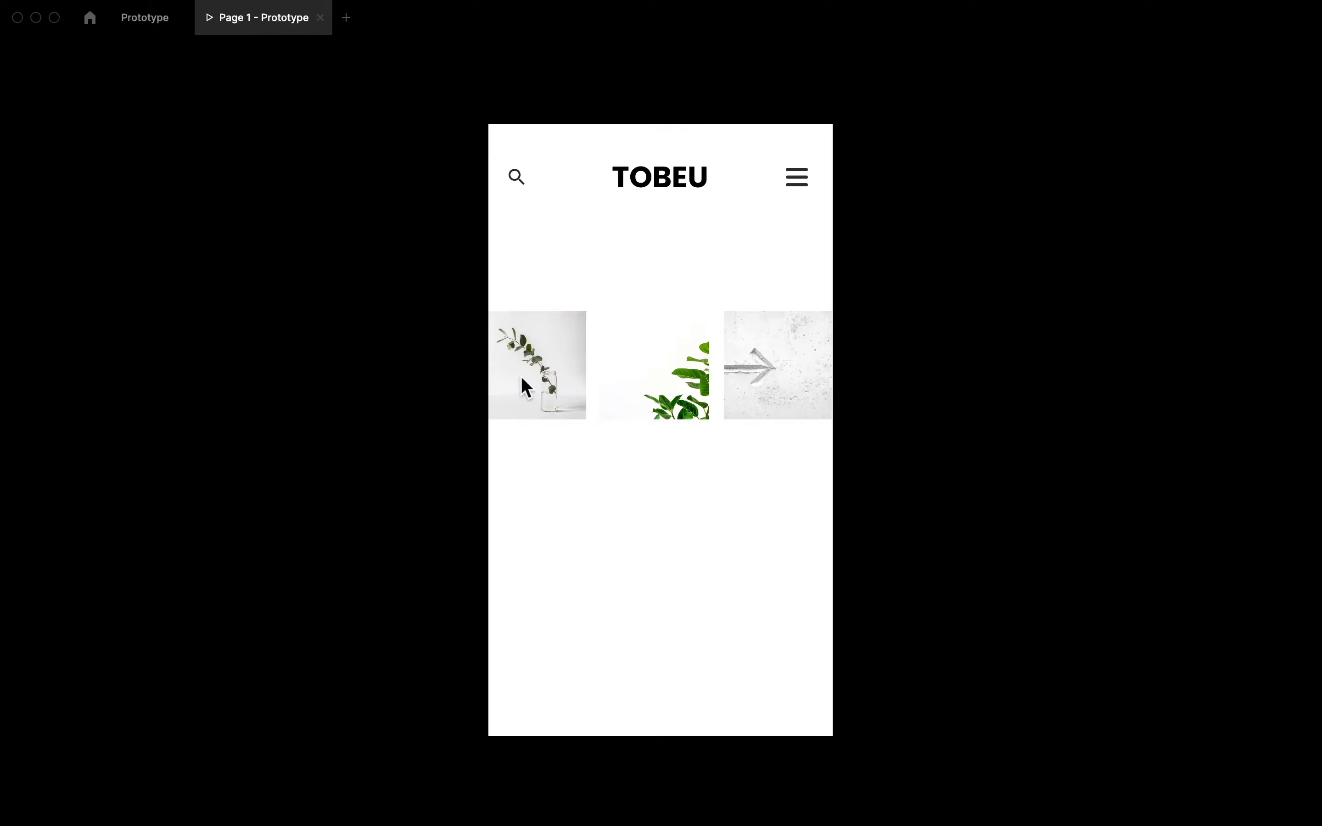
left_click_drag(666, 364, 1032, 350)
left_click_drag(696, 387, 619, 387)
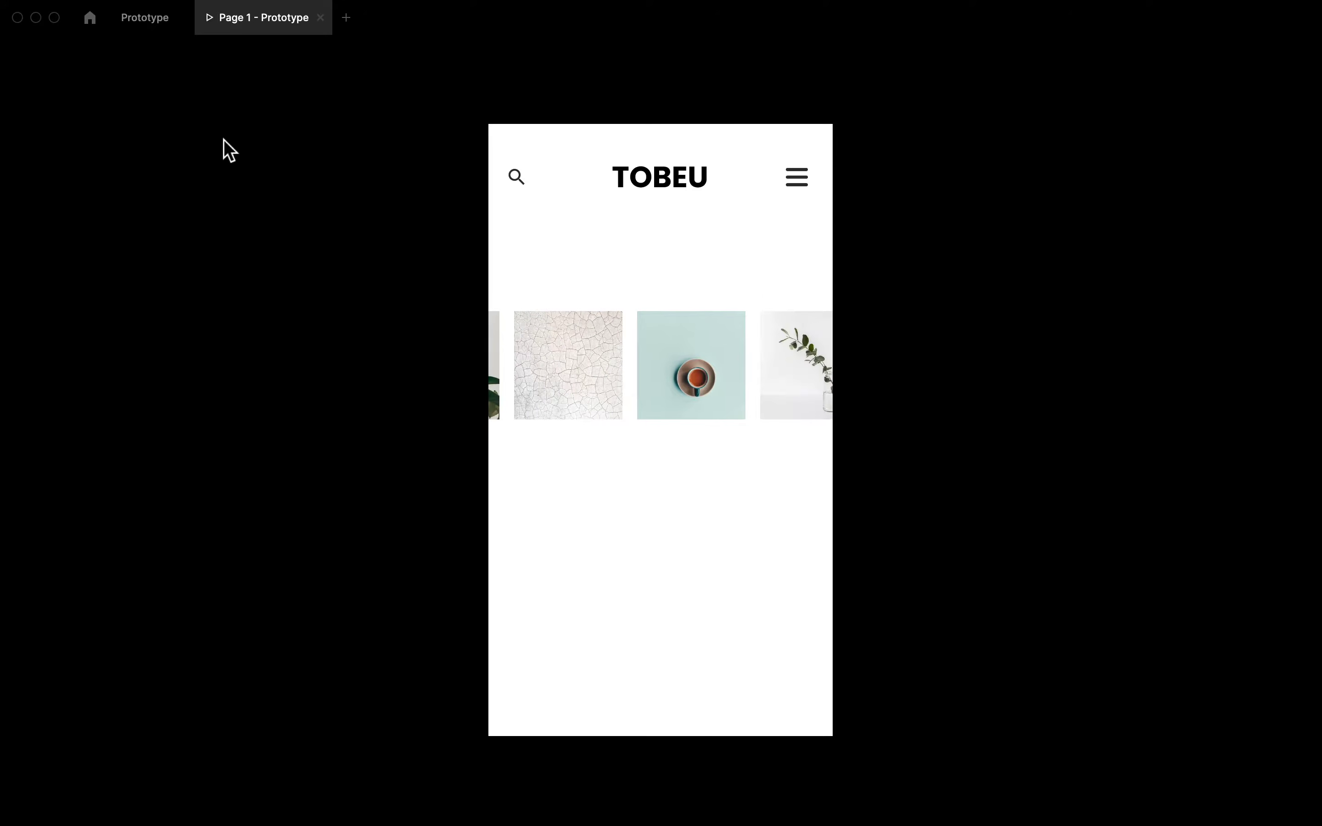
left_click(319, 18)
left_click(508, 508)
left_click(529, 358)
left_click(516, 481)
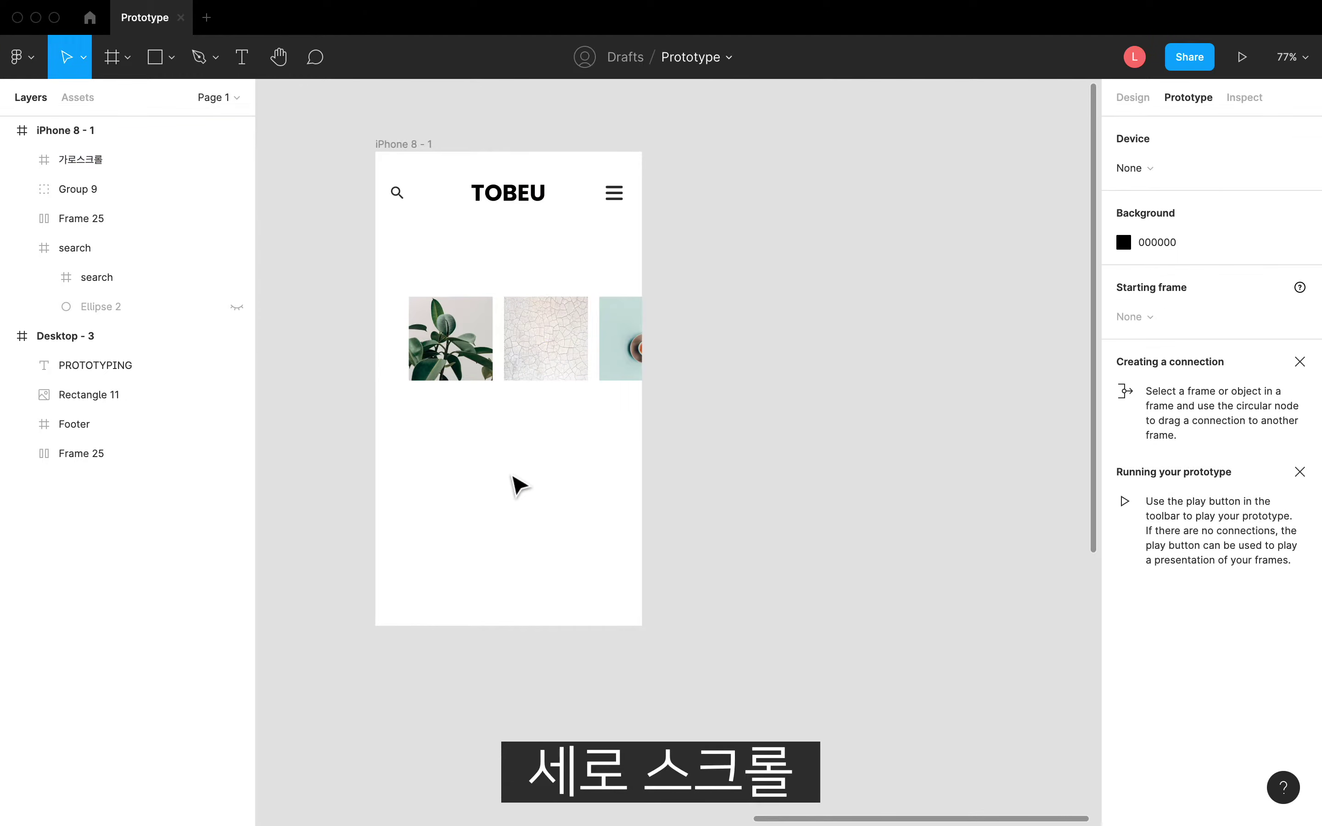
Draw a 37 × 37 circle below the first image, aligned with the image's left edge
key("o")
mouse_move(424, 427)
left_mouse_down()
mouse_move(472, 474)
mouse_move(451, 453)
left_mouse_up()
scroll(481, 470, "up", 5)
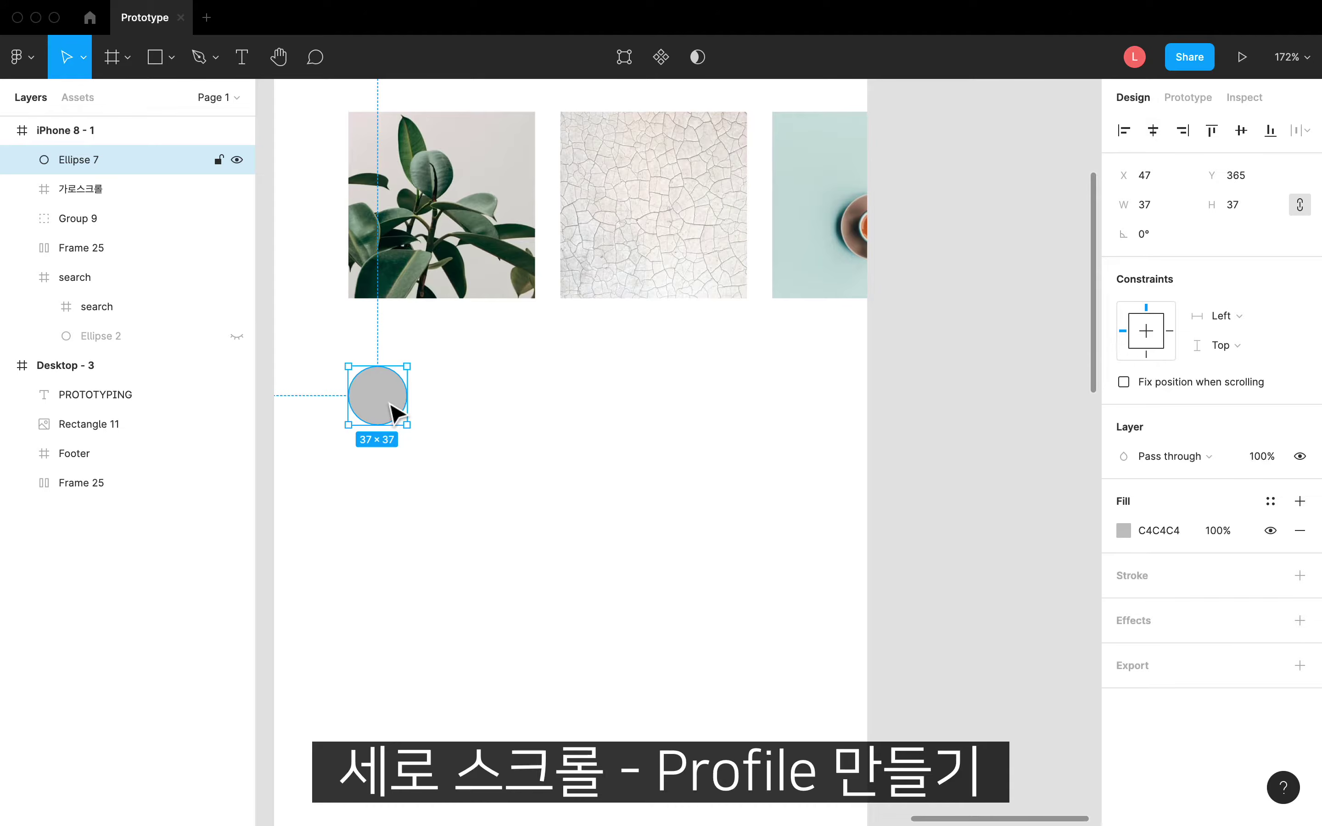
Place a copy of the circle directly beneath it with a 6 px gap
left_click_drag(397, 413, 390, 475)
key("Up")
key("Up")
key("Up")
key("Up")
key("Up")
key("Up")
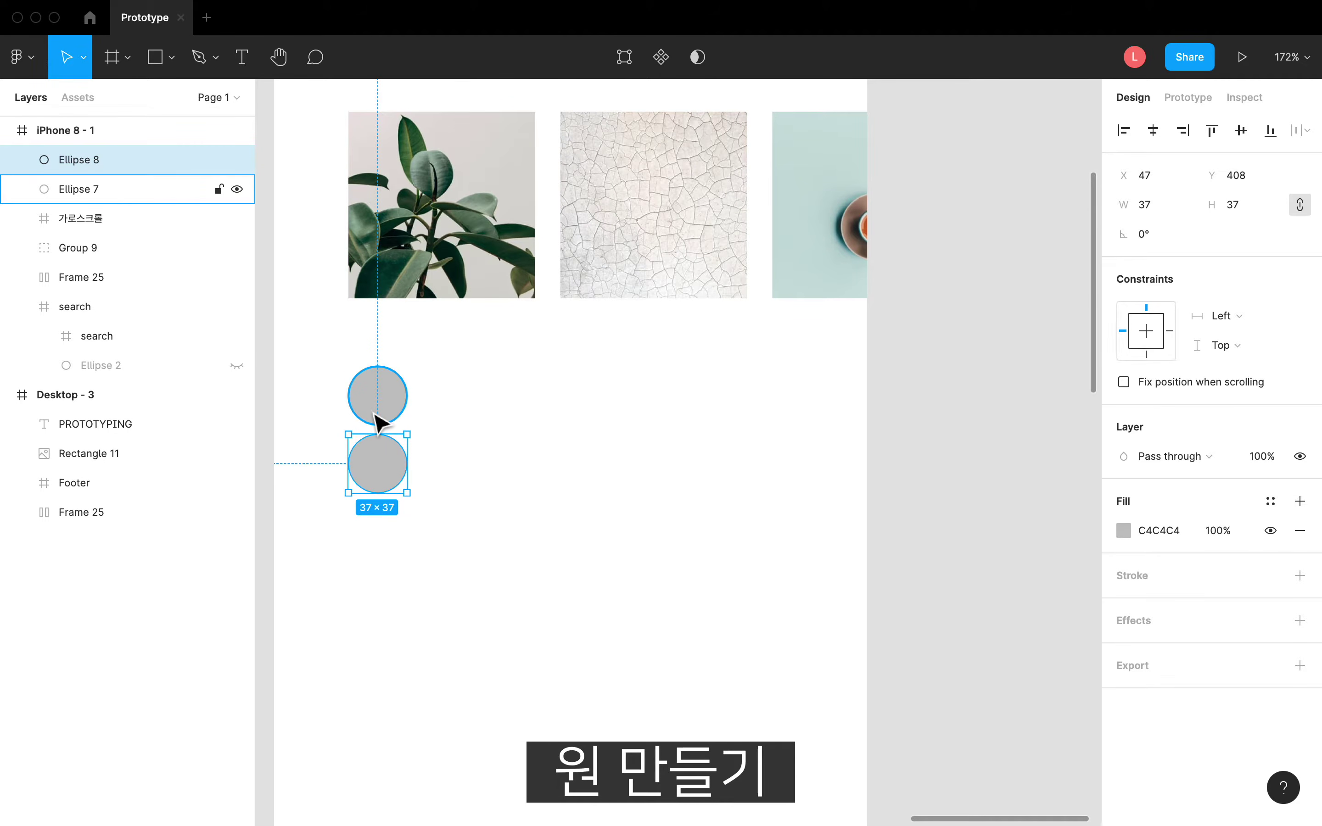
Repeat the circle's duplication five times to build a column of seven evenly spaced circles
key("super+d")
key("super+d")
key("super+d")
key("super+d")
key("super+d")
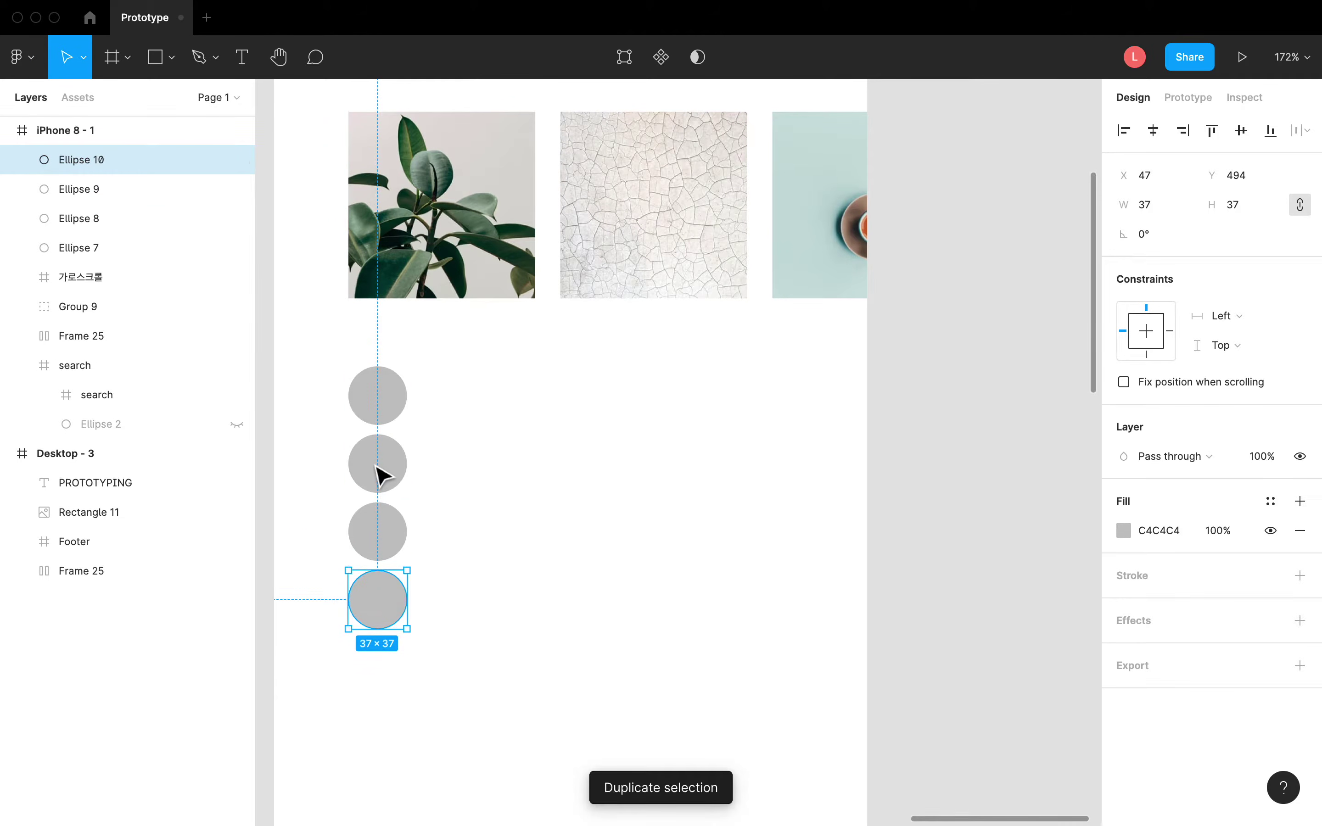
scroll(382, 475, "down", 2)
left_click(538, 484)
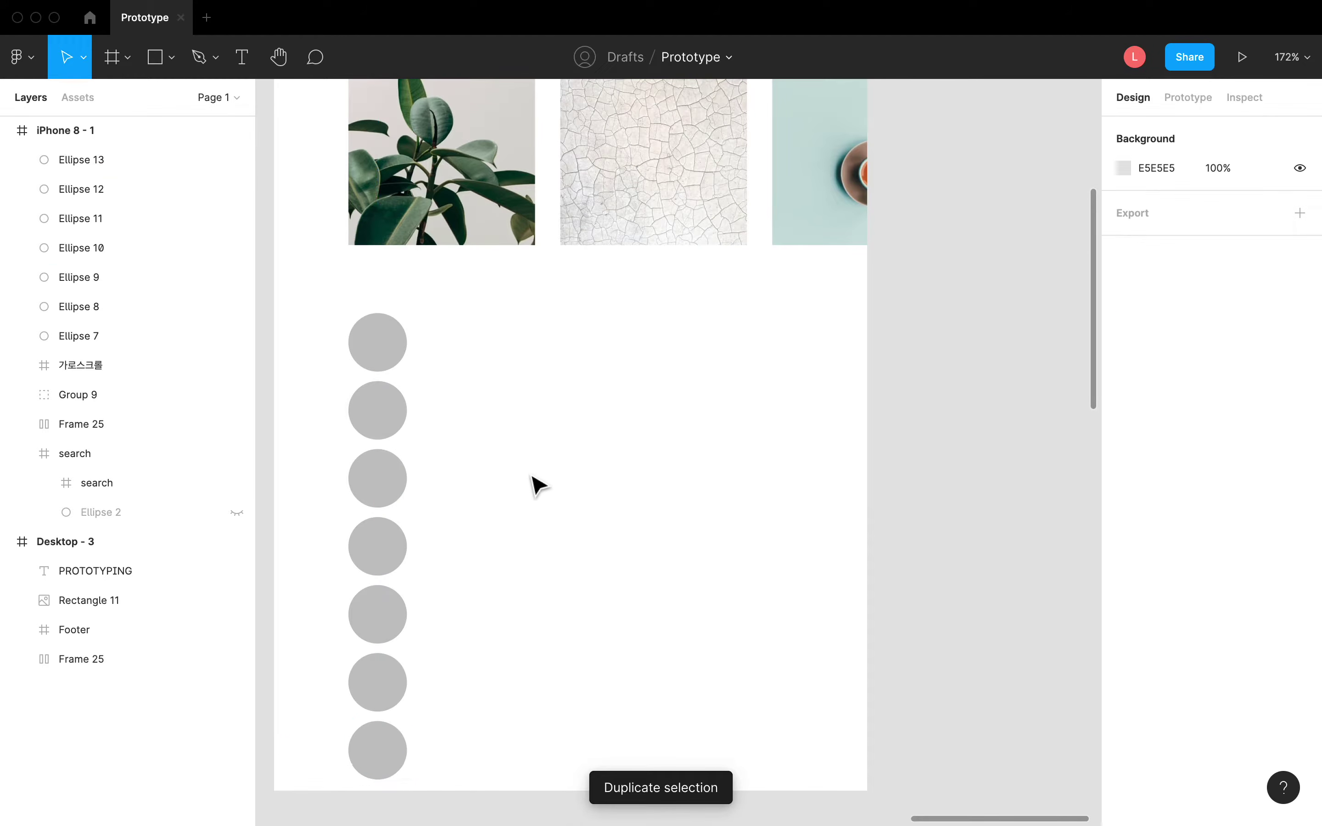
Fill all seven circles with photos from the Unsplash plugin's portrait preset
left_click_drag(448, 308, 374, 552)
scroll(339, 735, "down", 5)
right_click(374, 552)
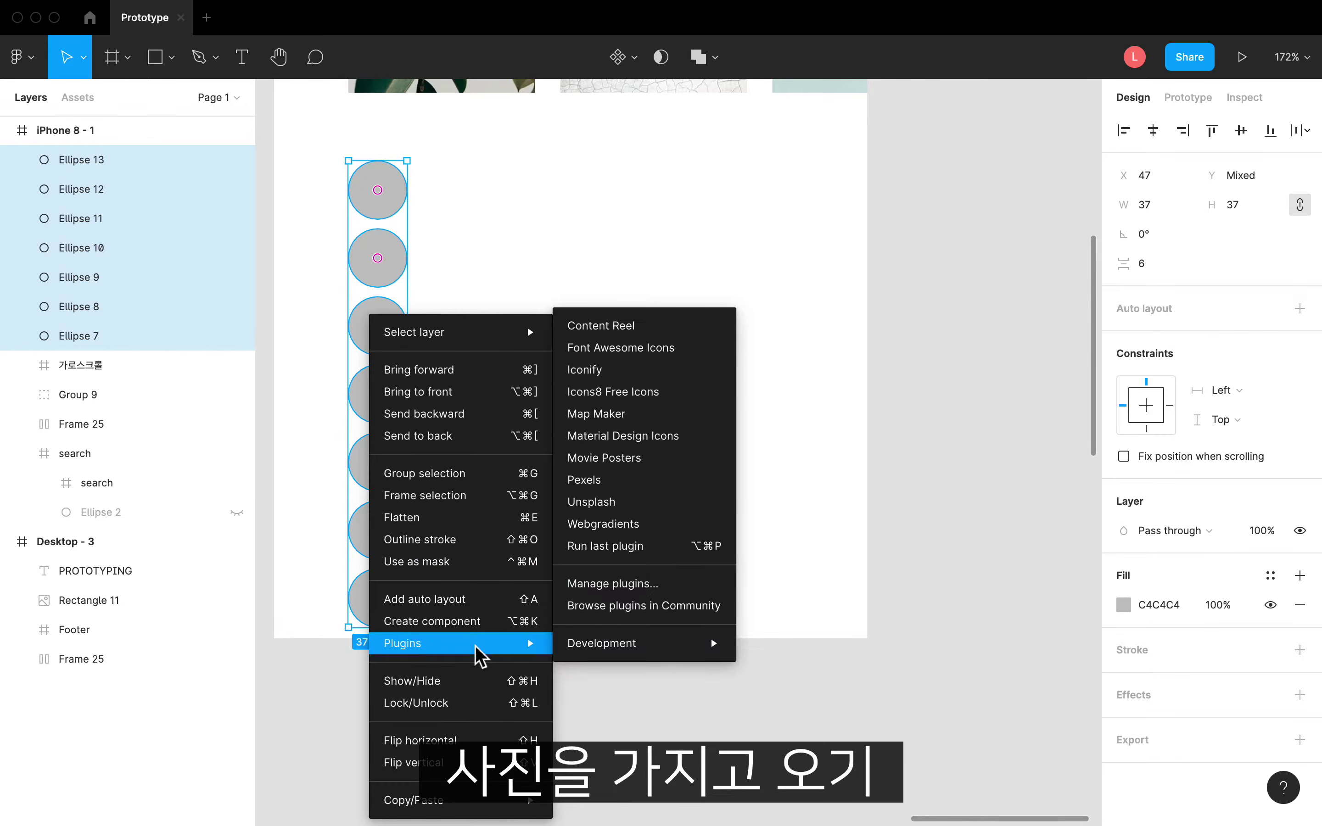
left_click(715, 495)
left_click(999, 524)
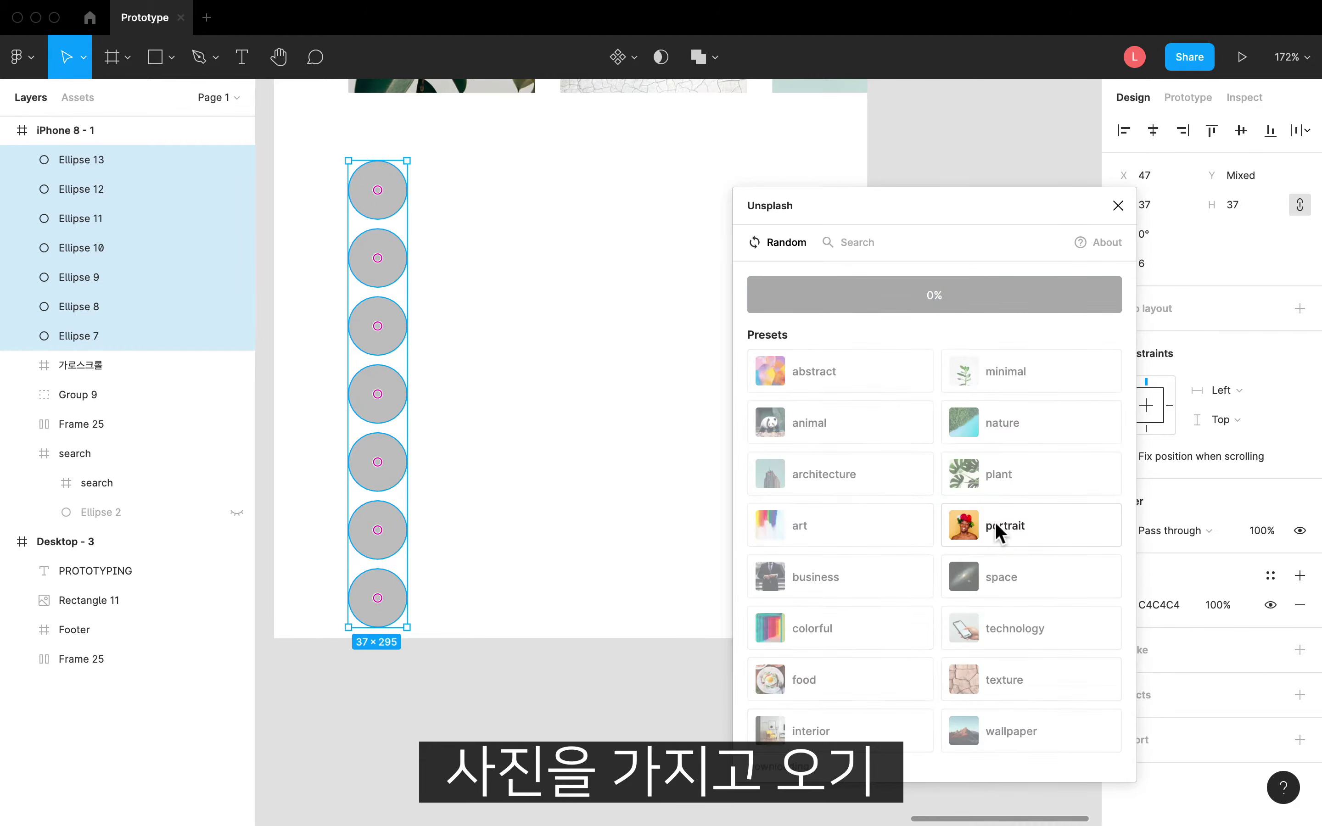
left_click(1118, 205)
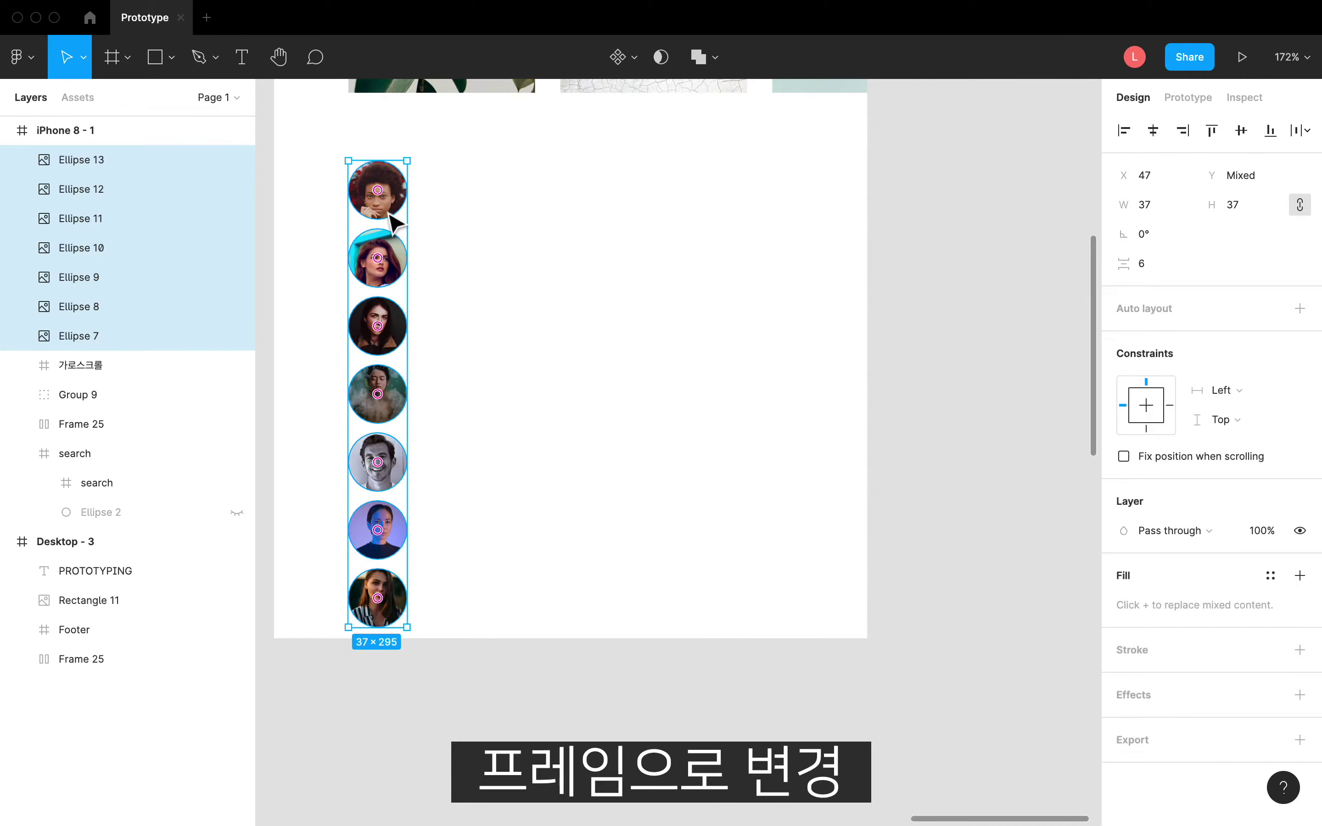
Wrap the seven profile circles in a frame and rename it 세로 스크롤
key("super+alt+g")
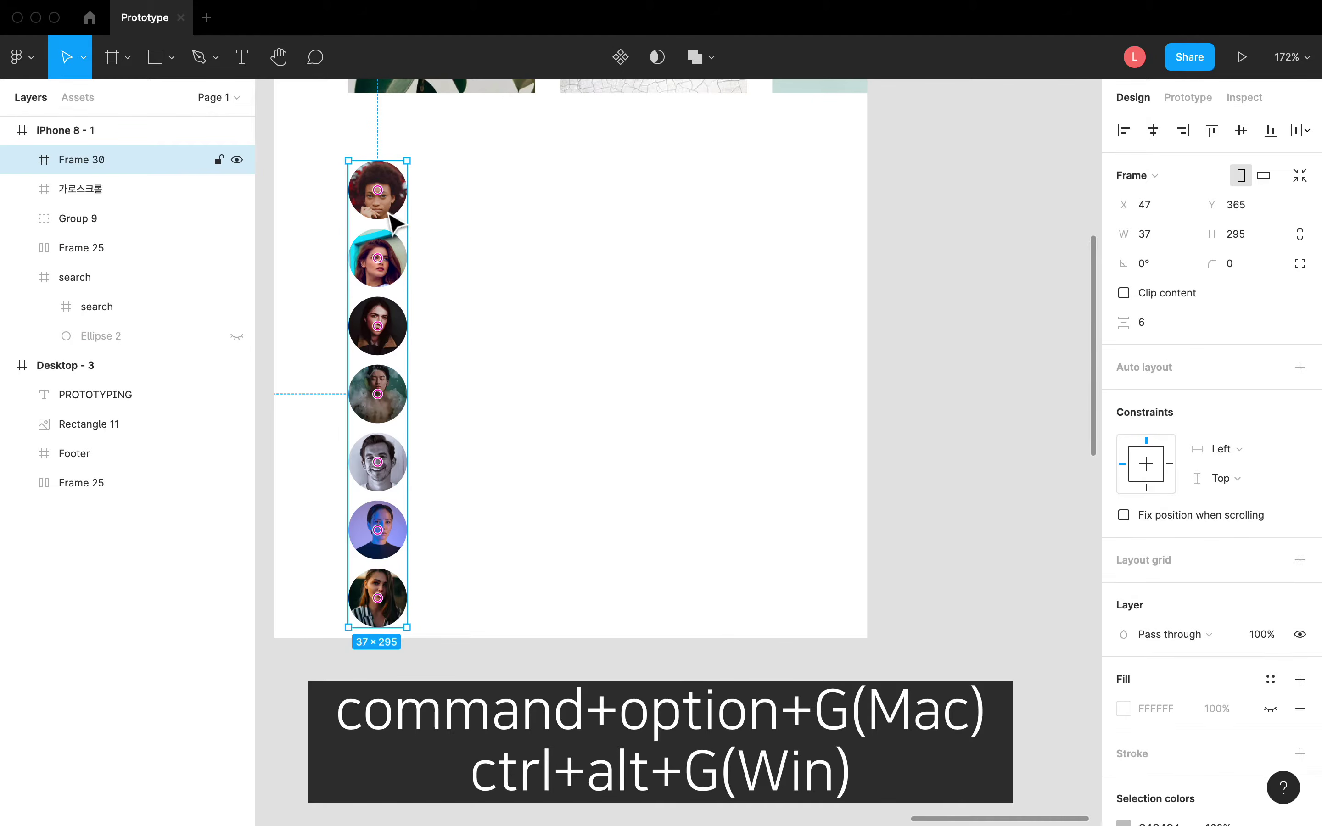
double_click(104, 162)
type("셀")
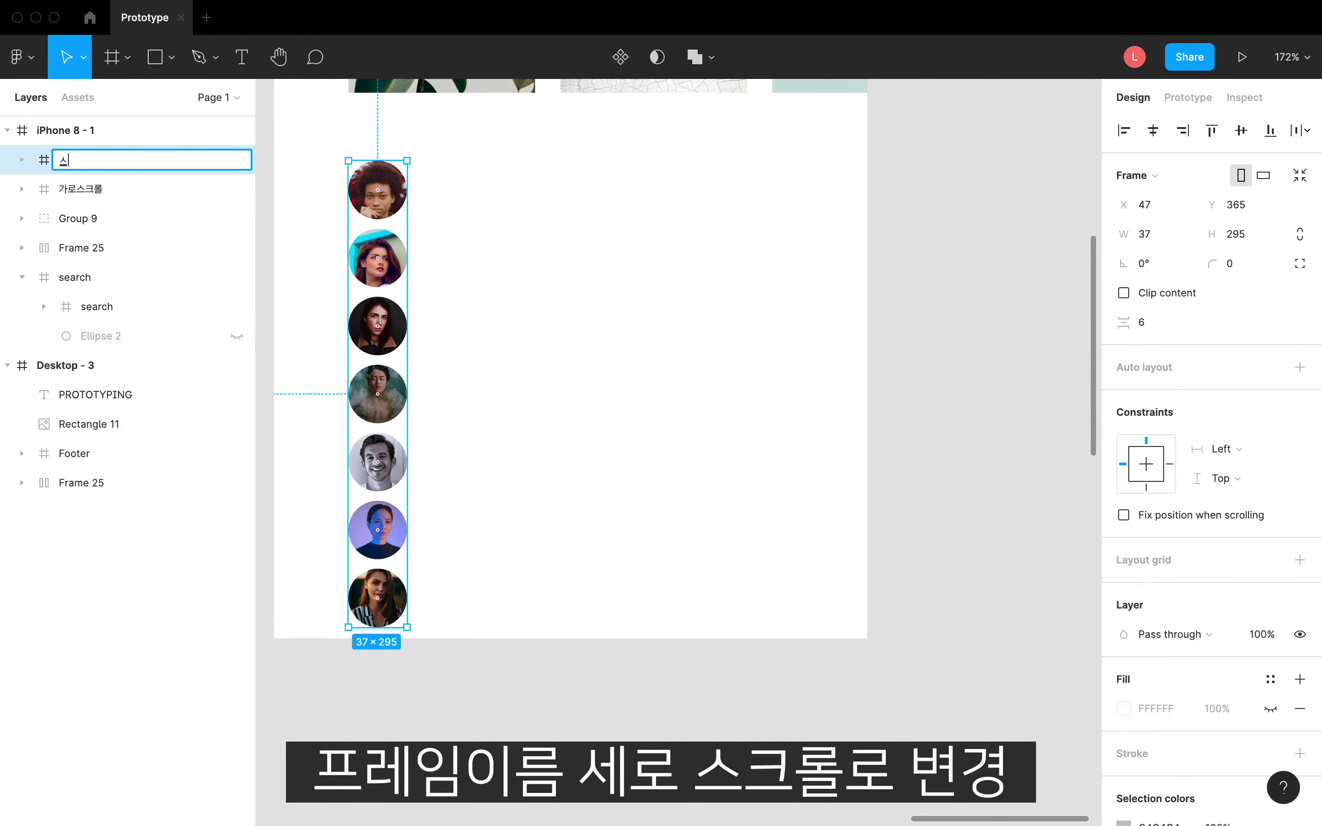
type("로 스크롤")
key("Return")
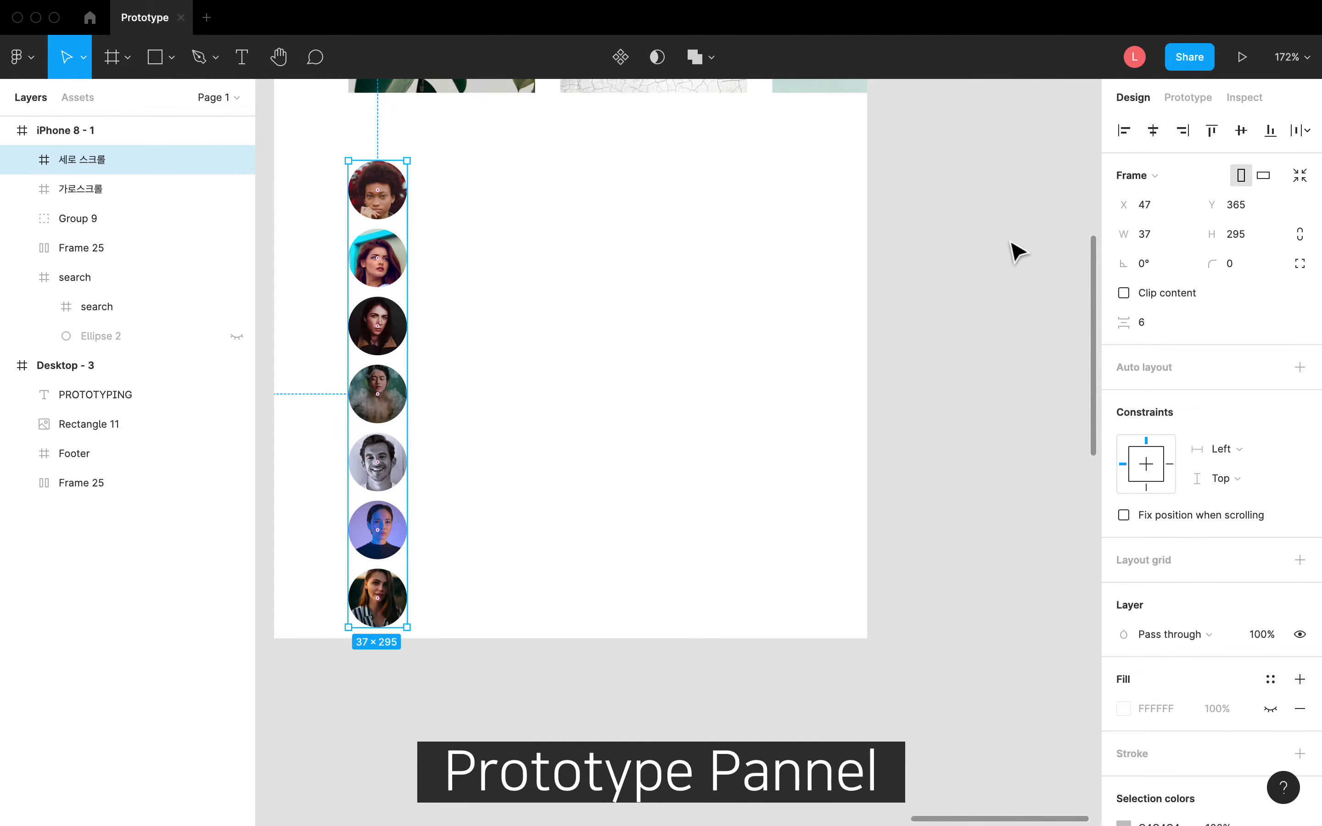
Set the 세로 스크롤 frame's overflow behavior to vertical scrolling and shorten the frame to 166 px high, ending below the fourth circle
left_click(1196, 100)
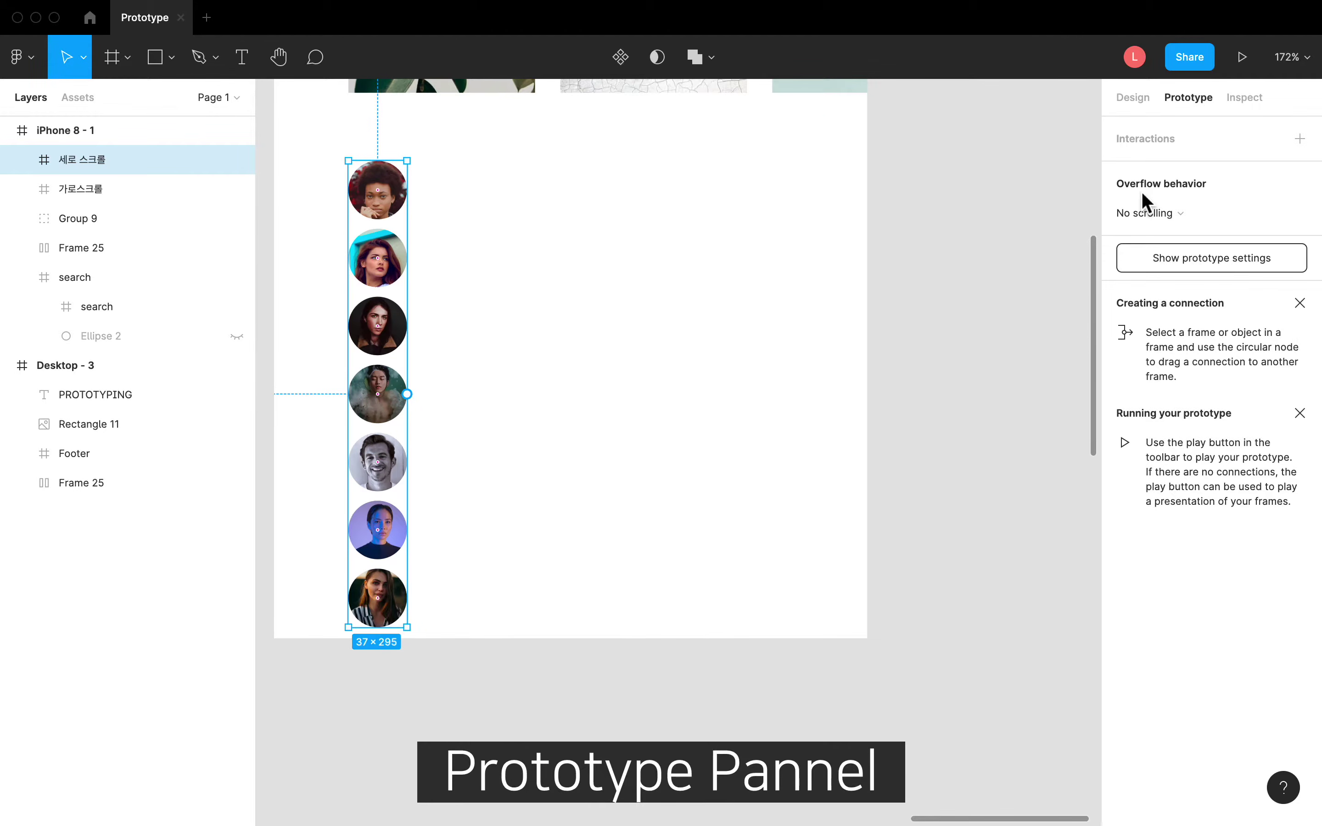
left_click(1164, 213)
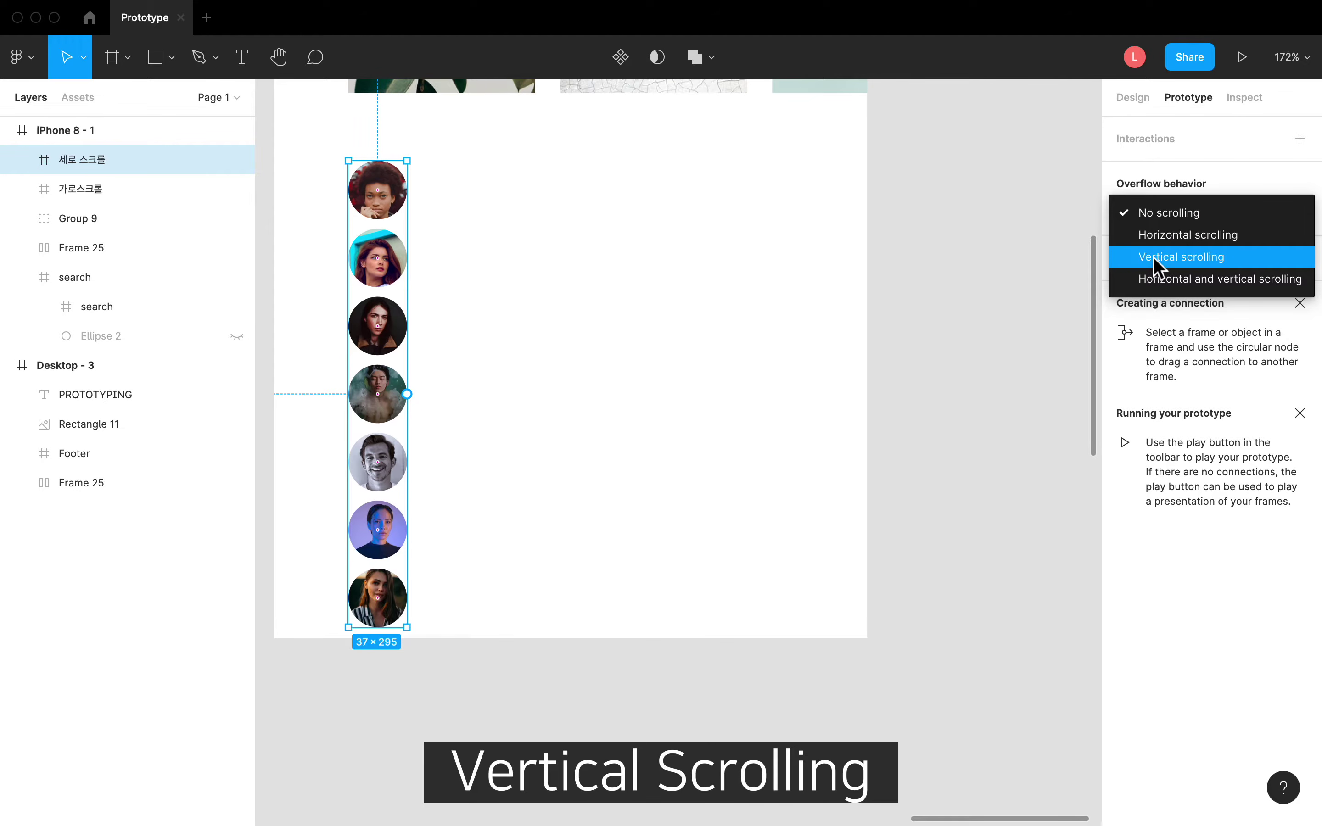
left_click(1207, 260)
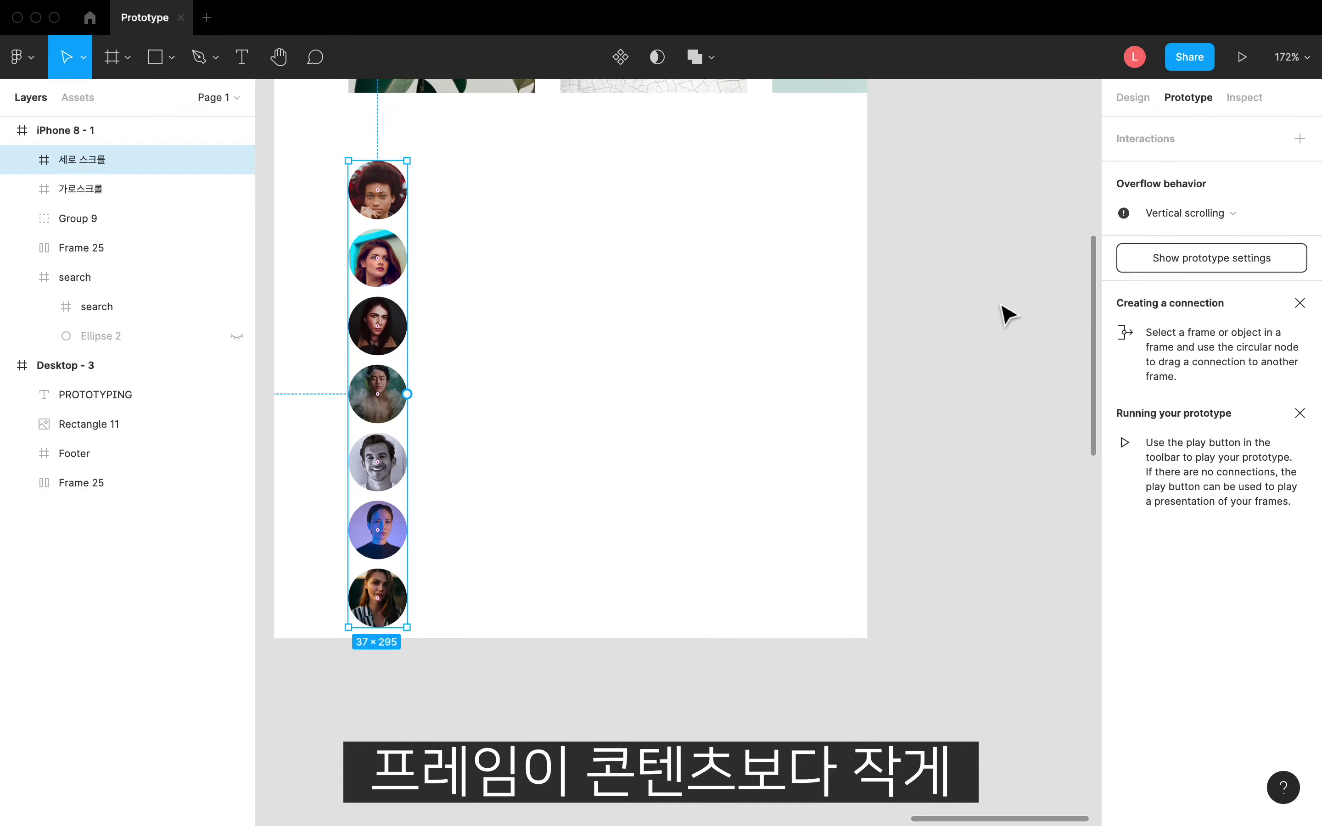
mouse_move(1126, 215)
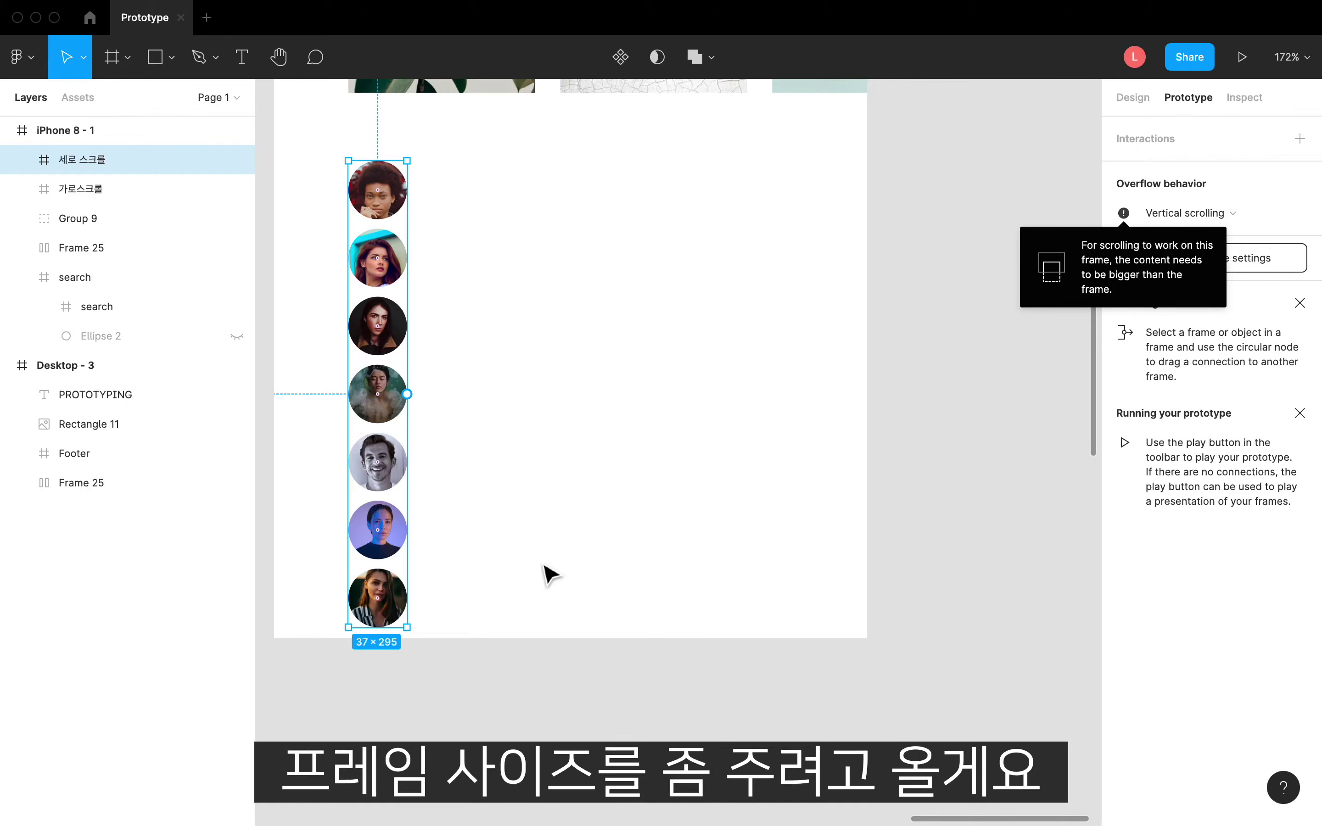
left_click_drag(395, 627, 397, 435)
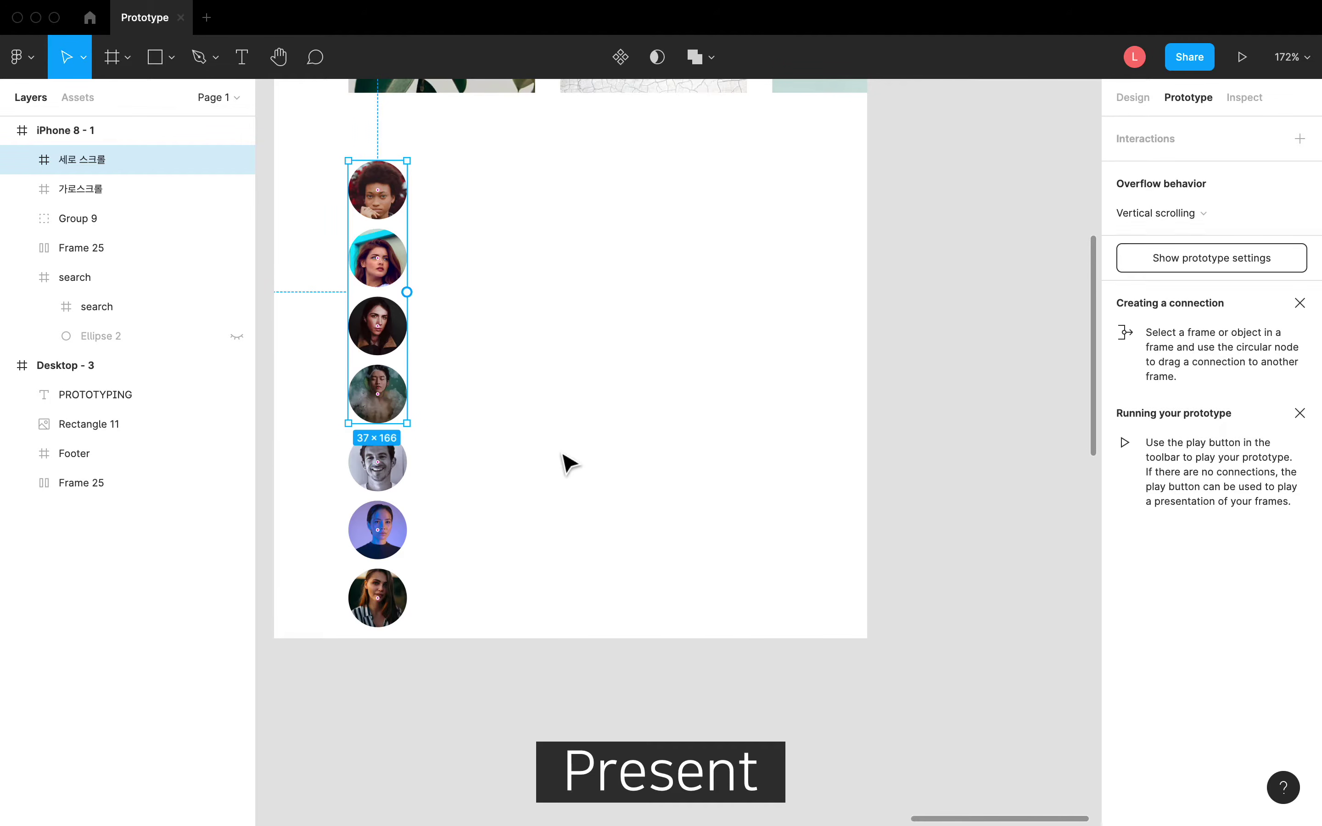
left_click(1140, 103)
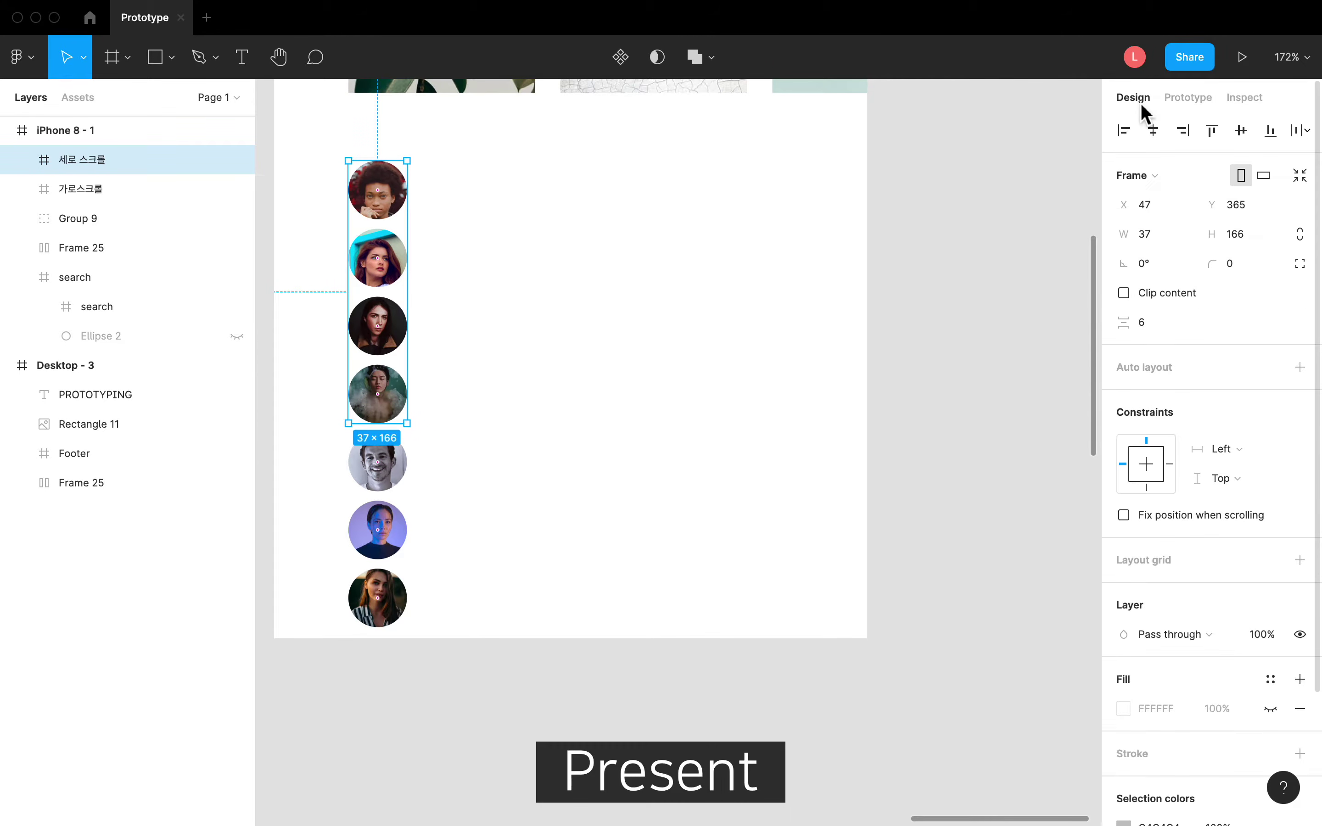
Preview the prototype, test scrolling the column of profile pictures up and down, and close the preview
left_click(1243, 59)
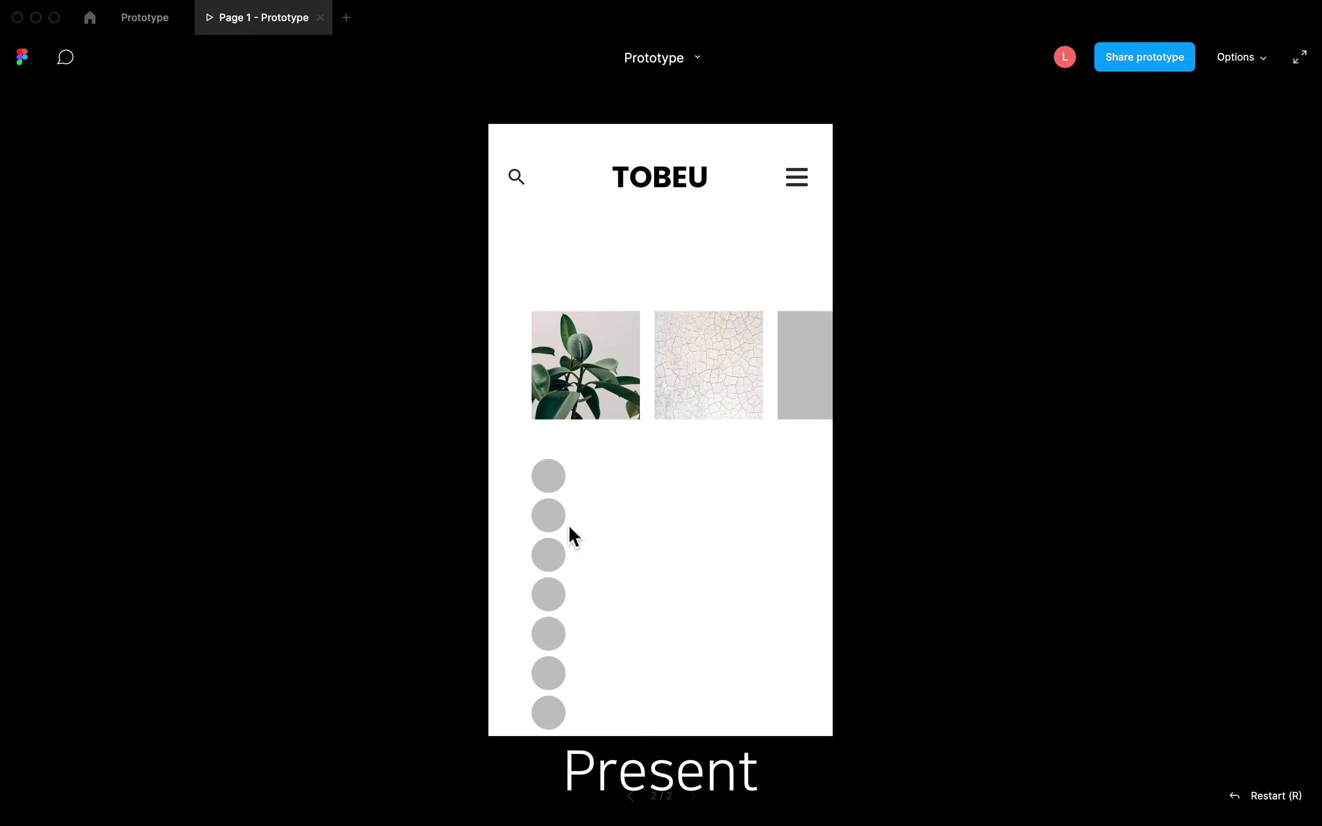
left_click_drag(555, 525, 565, 460)
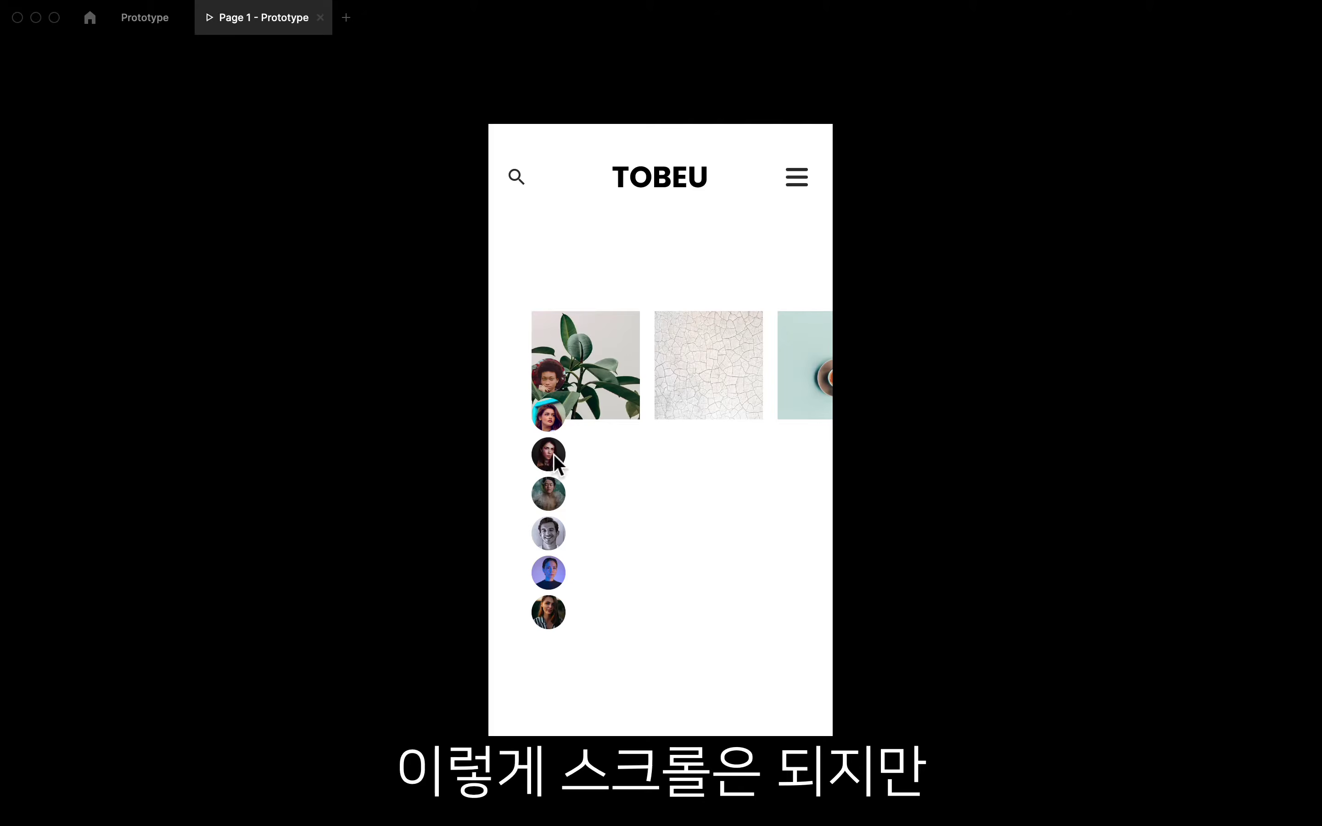
left_click_drag(548, 605, 551, 743)
left_click_drag(540, 639, 542, 524)
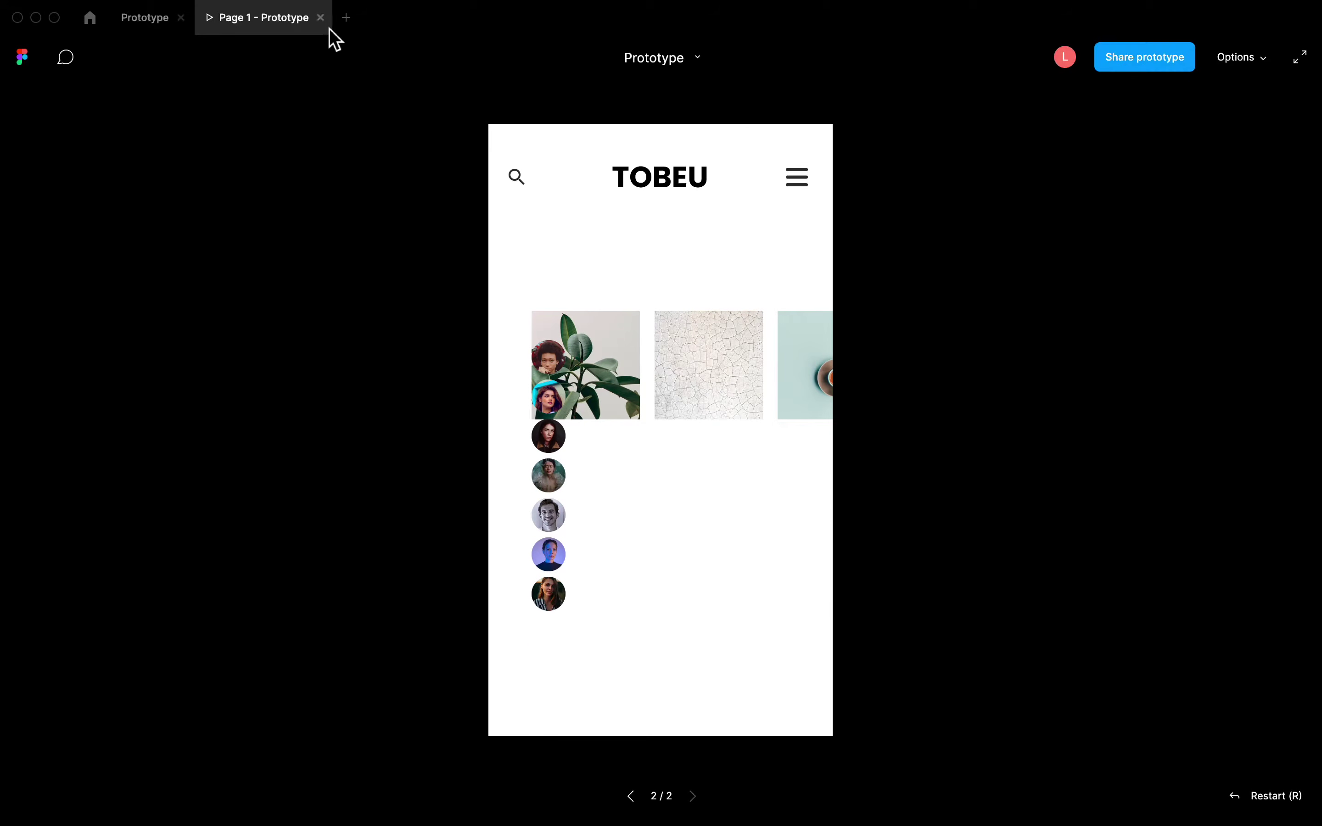
left_click(321, 17)
Turn on content clipping for the 세로 스크롤 frame
left_click(436, 333)
left_click(395, 264)
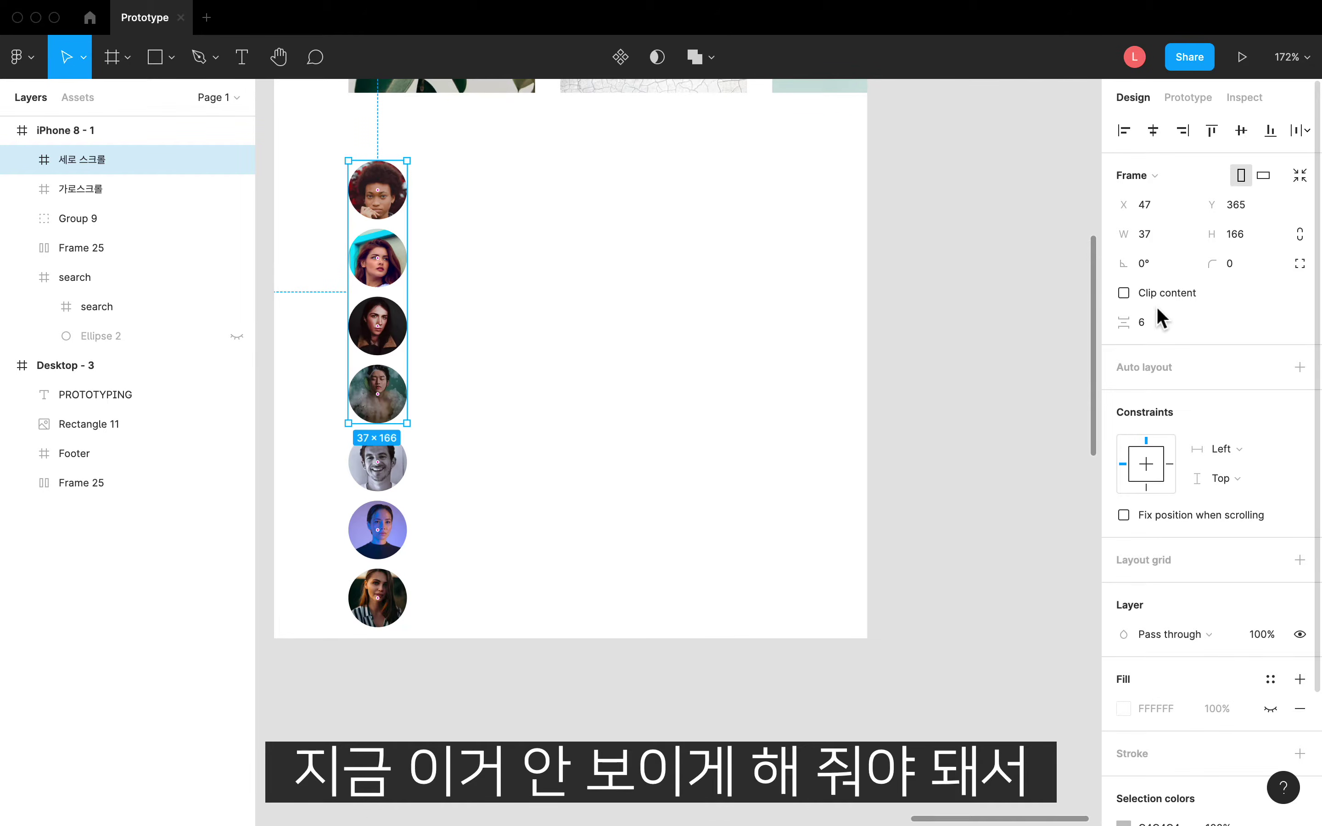
left_click(1124, 298)
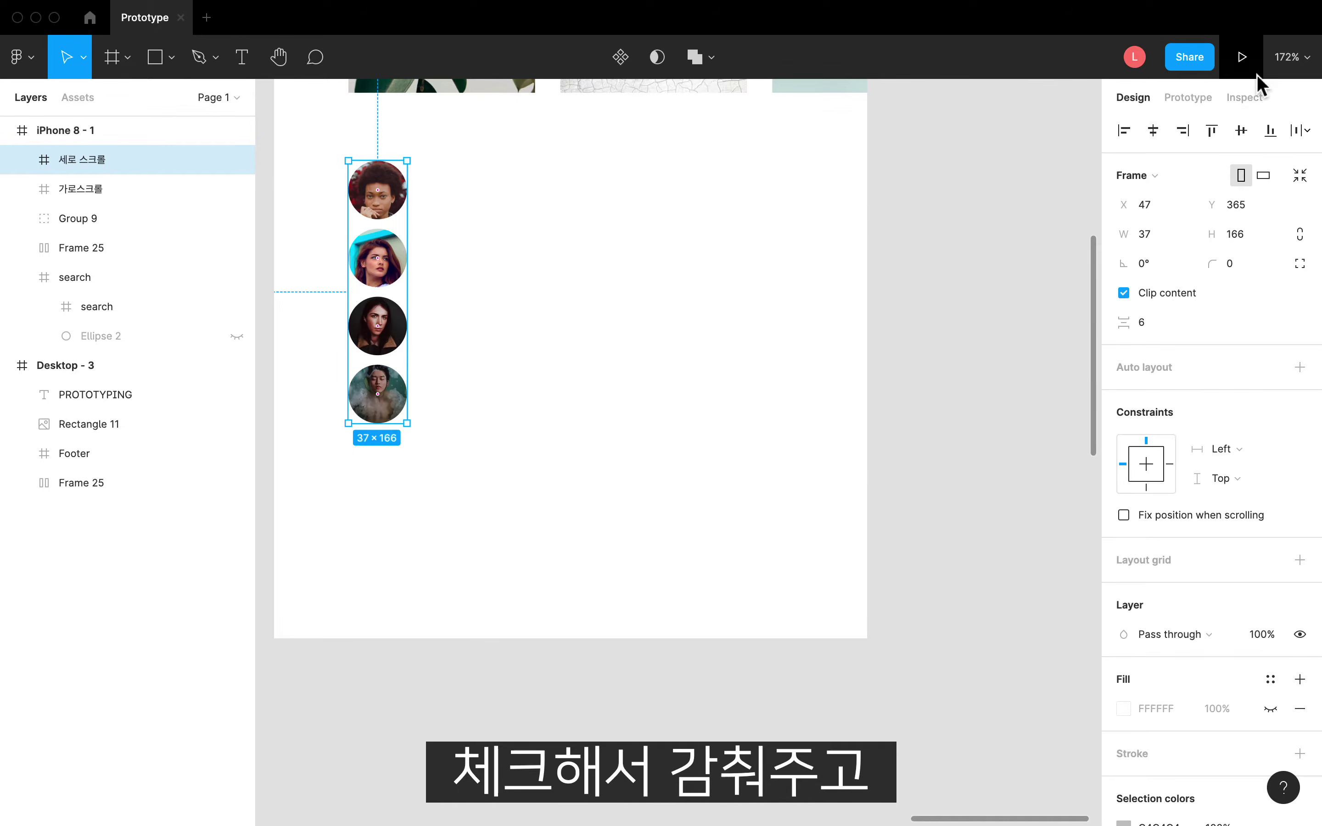
Present the prototype again and check how the clipped profile column scrolls vertically within its frame
left_click(1241, 57)
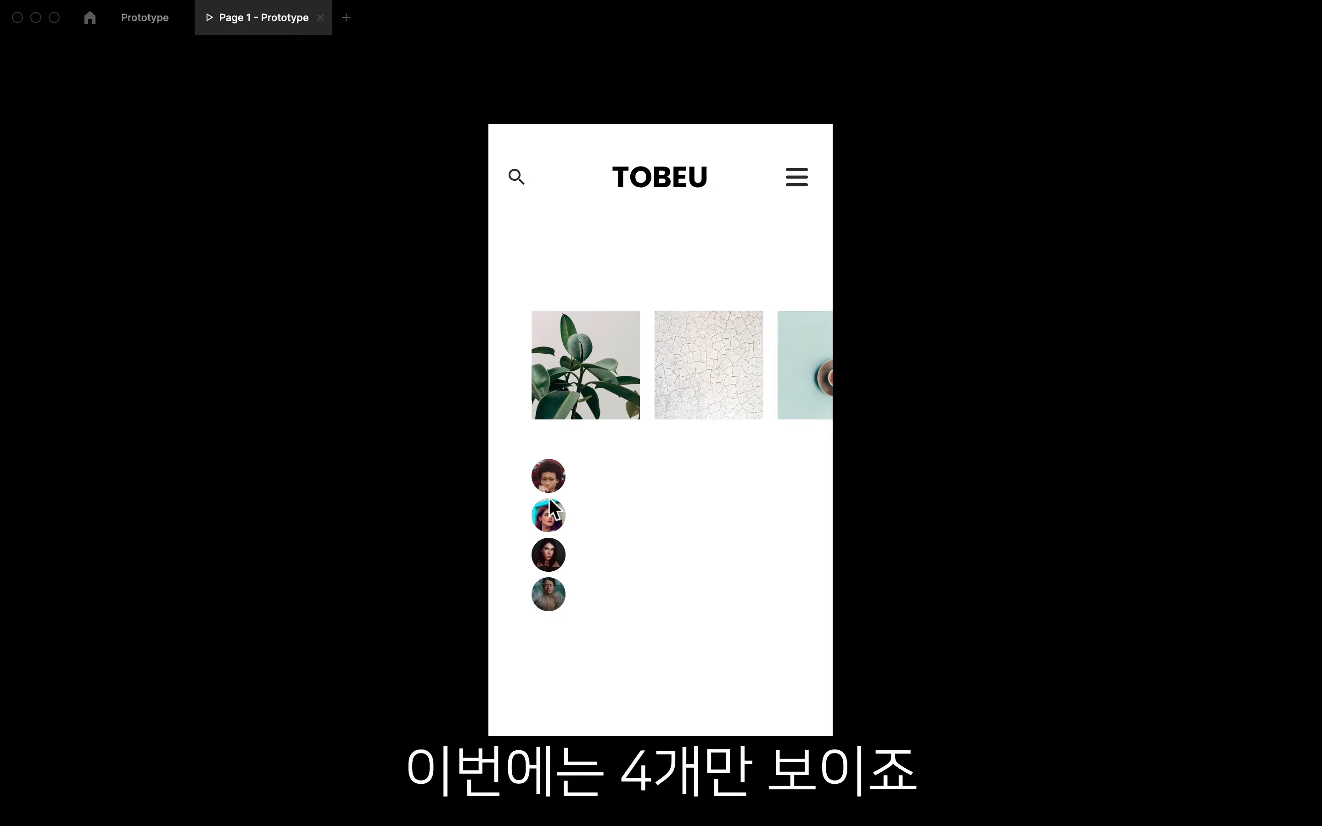
scroll(552, 519, "up", 2)
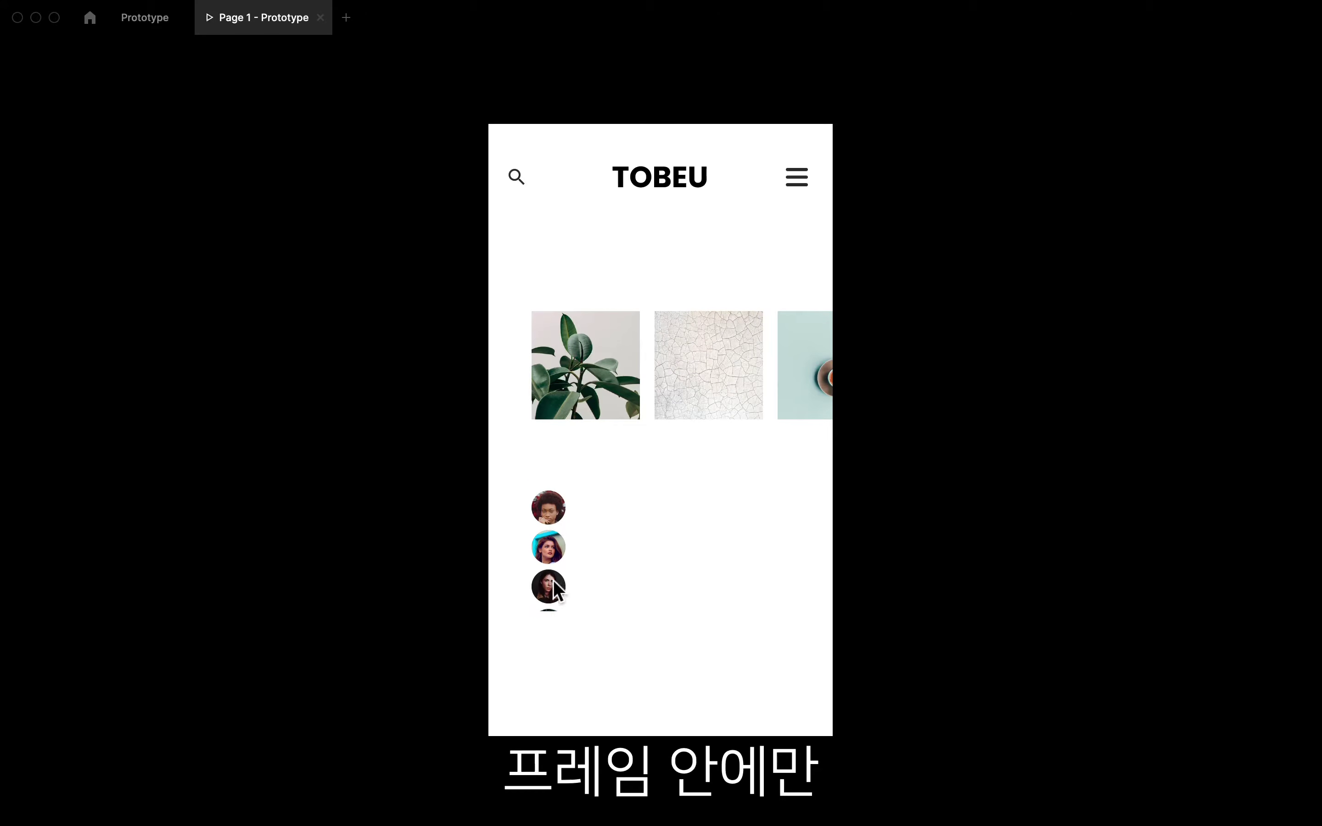
scroll(553, 584, "down", 1)
scroll(554, 501, "up", 2)
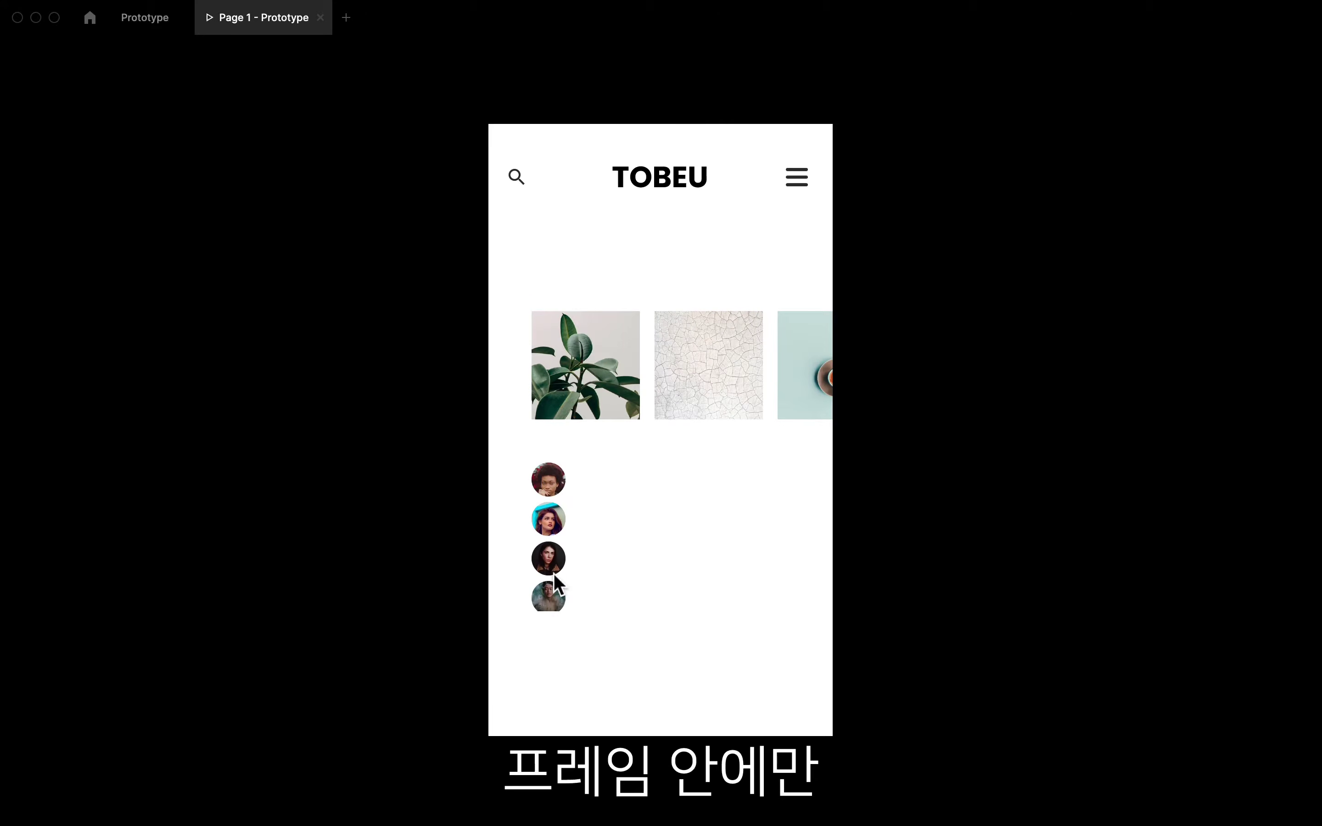
scroll(550, 569, "down", 1)
scroll(549, 602, "up", 2)
scroll(551, 595, "down", 5)
scroll(546, 550, "down", 5)
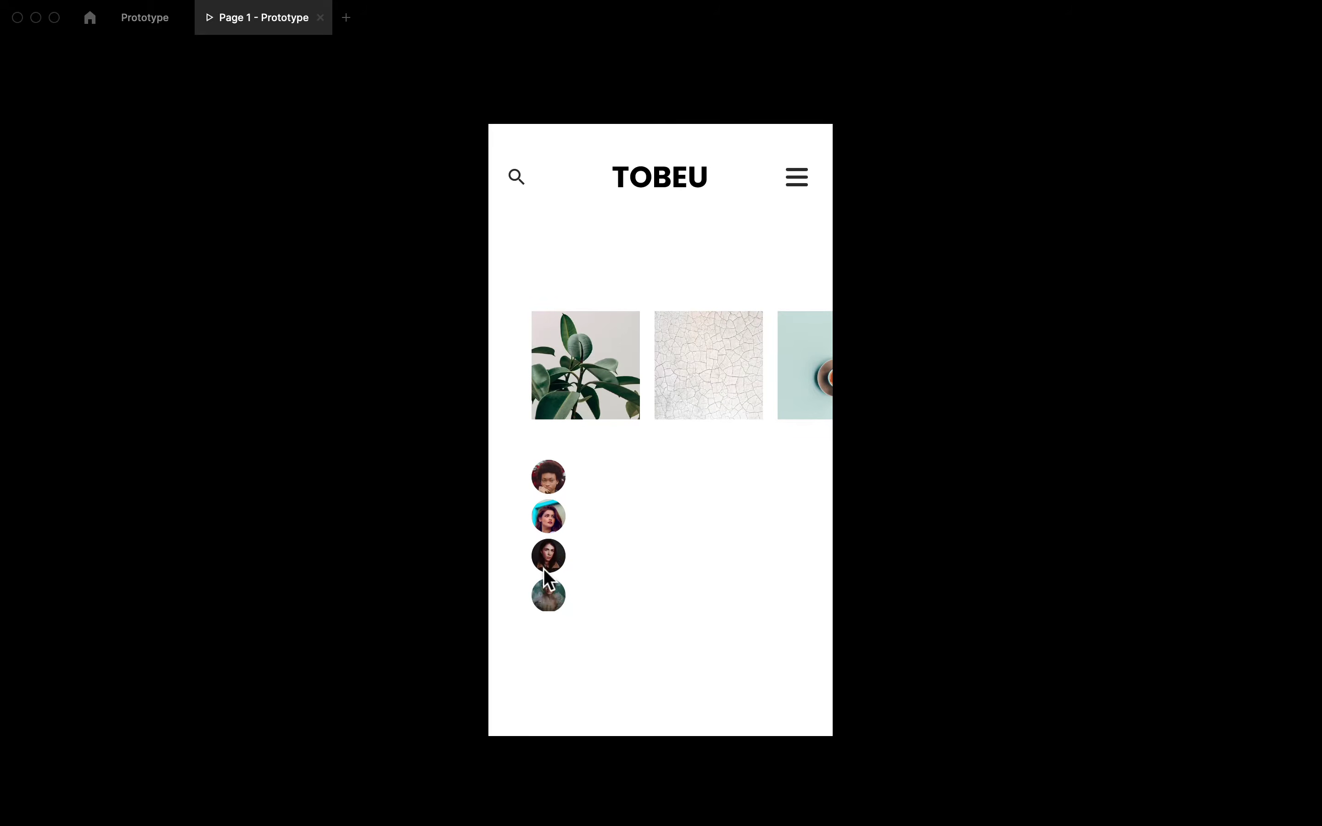
scroll(546, 552, "down", 5)
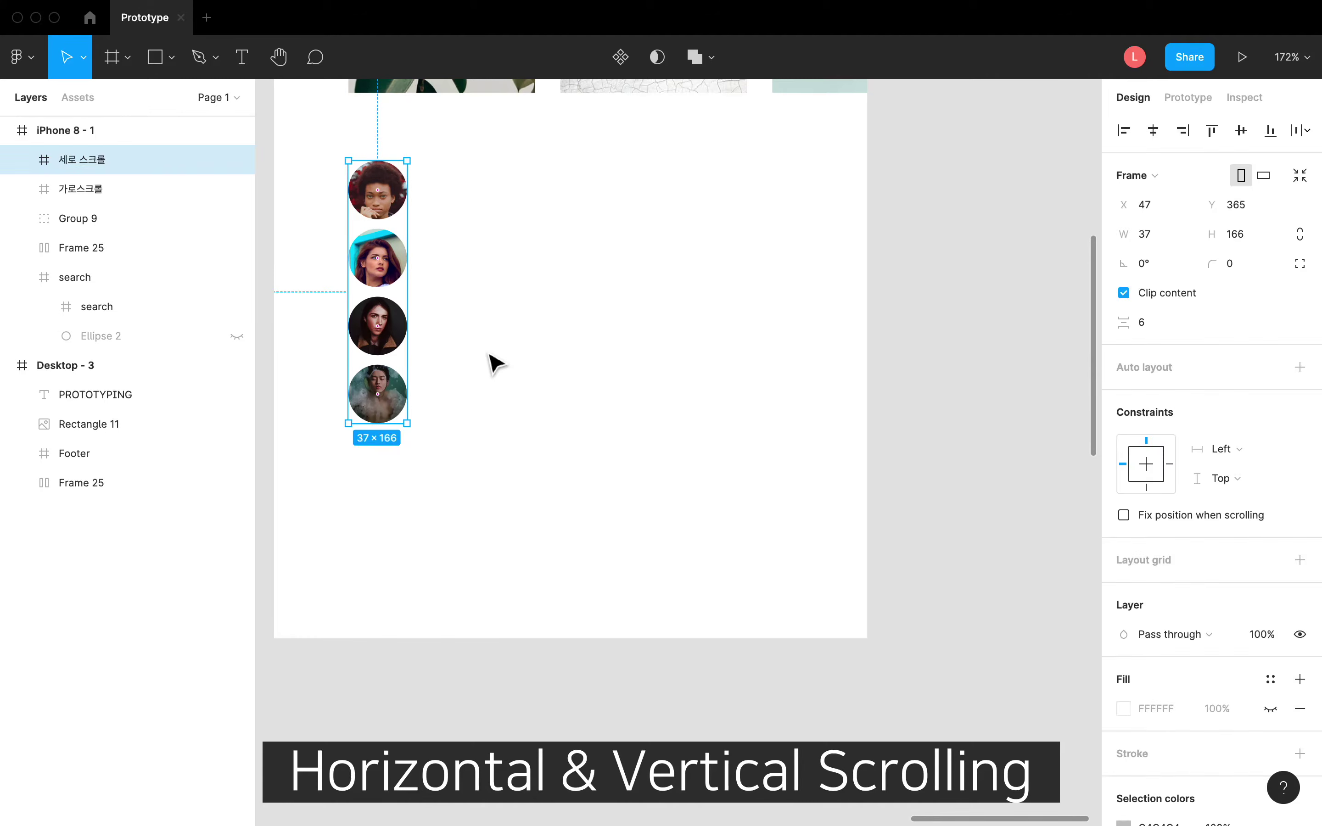
Draw a rectangle about 157 × 162 px beside the profile column and position it at X 165, Y 365
left_click(492, 360)
scroll(492, 360, "up", 3)
scroll(489, 354, "up", 1)
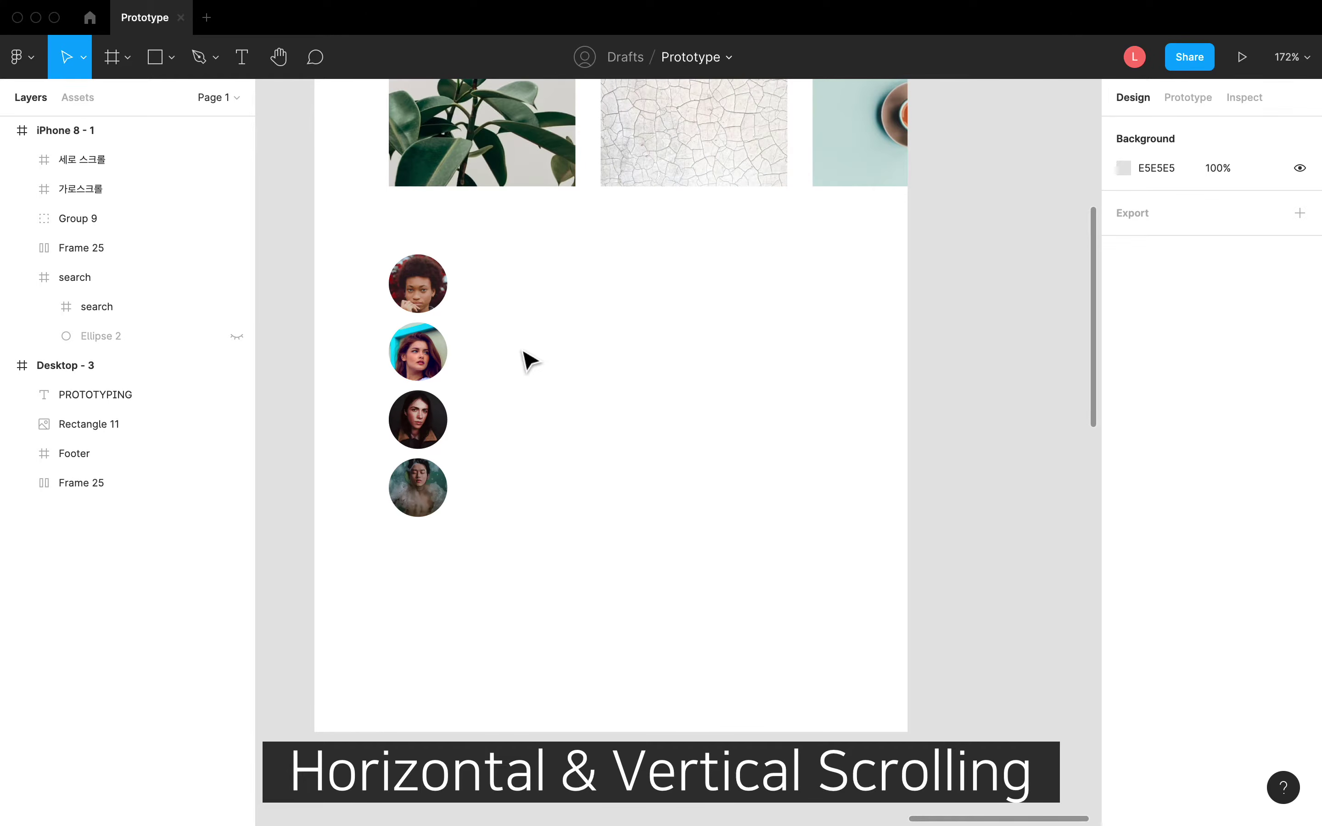
key("r")
left_click_drag(503, 270, 751, 525)
left_click_drag(683, 425, 754, 410)
Fill the new rectangle with a roadmap image from the Map Maker plugin, using its default location and zoom level 15
right_click(684, 381)
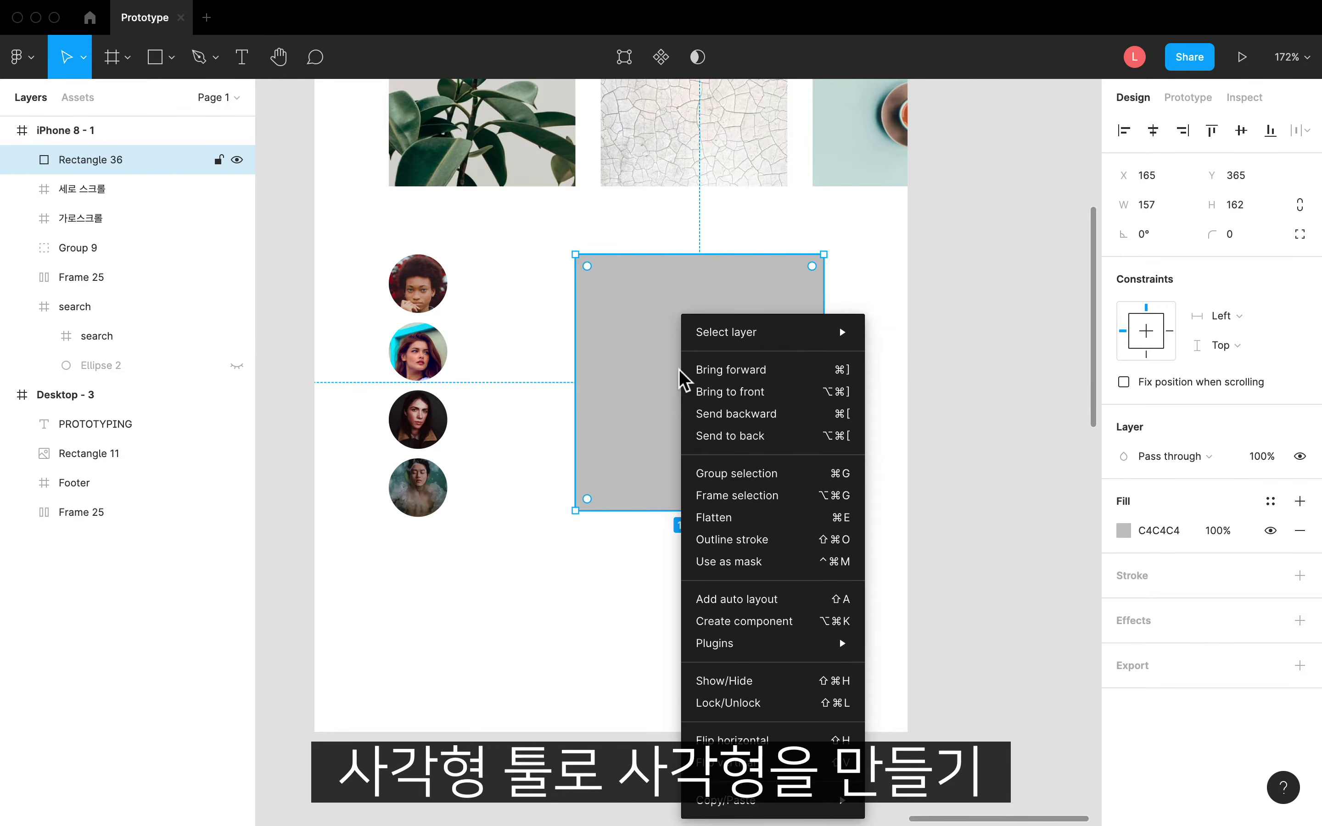
mouse_move(807, 658)
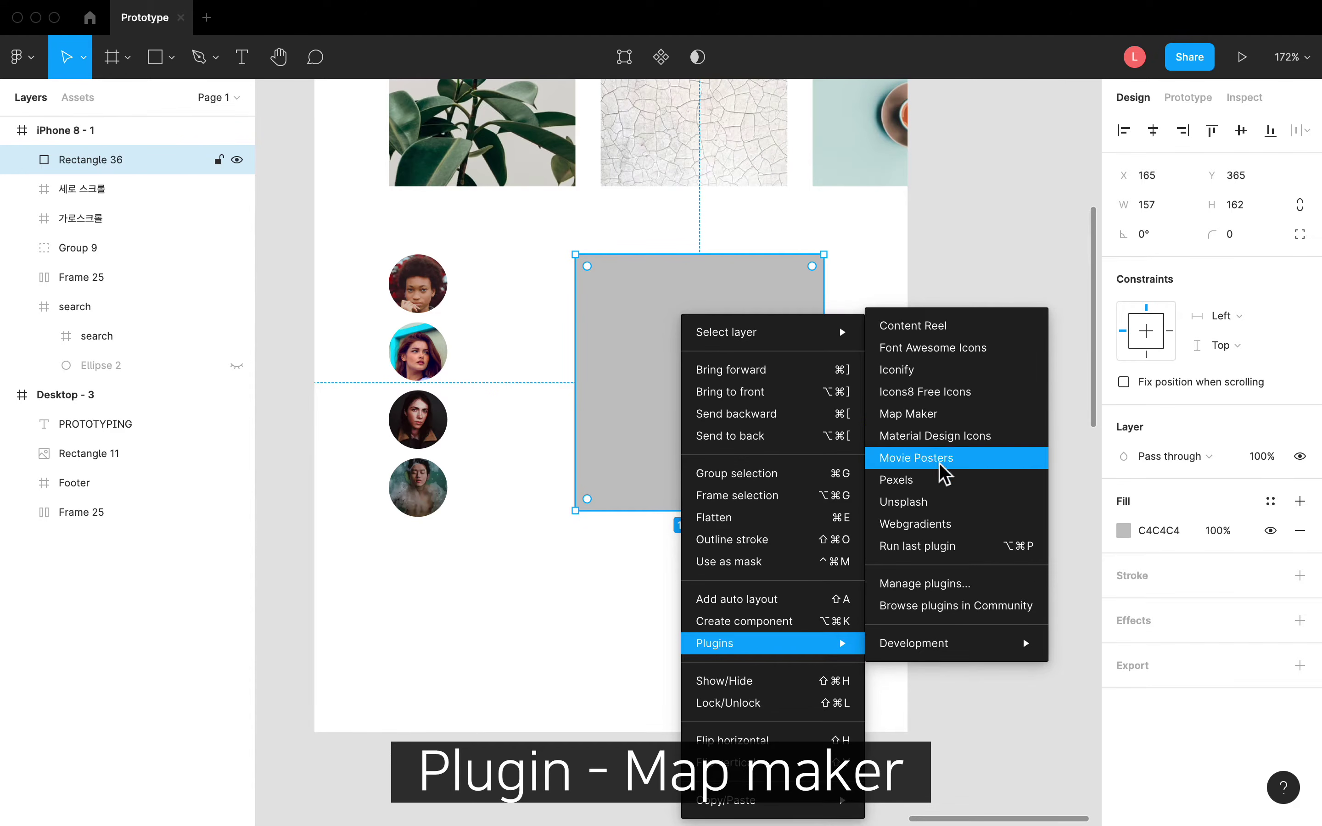
left_click(940, 422)
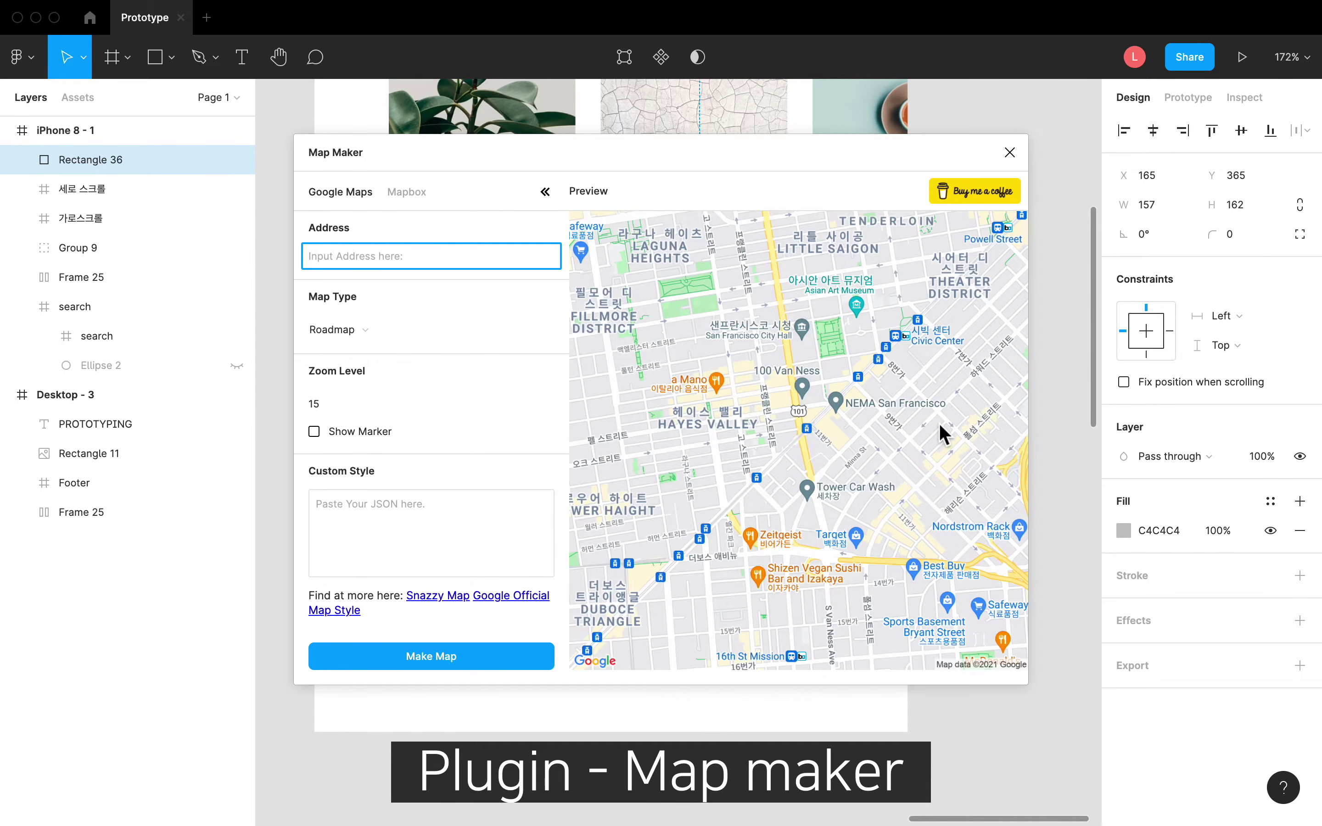
left_click(429, 657)
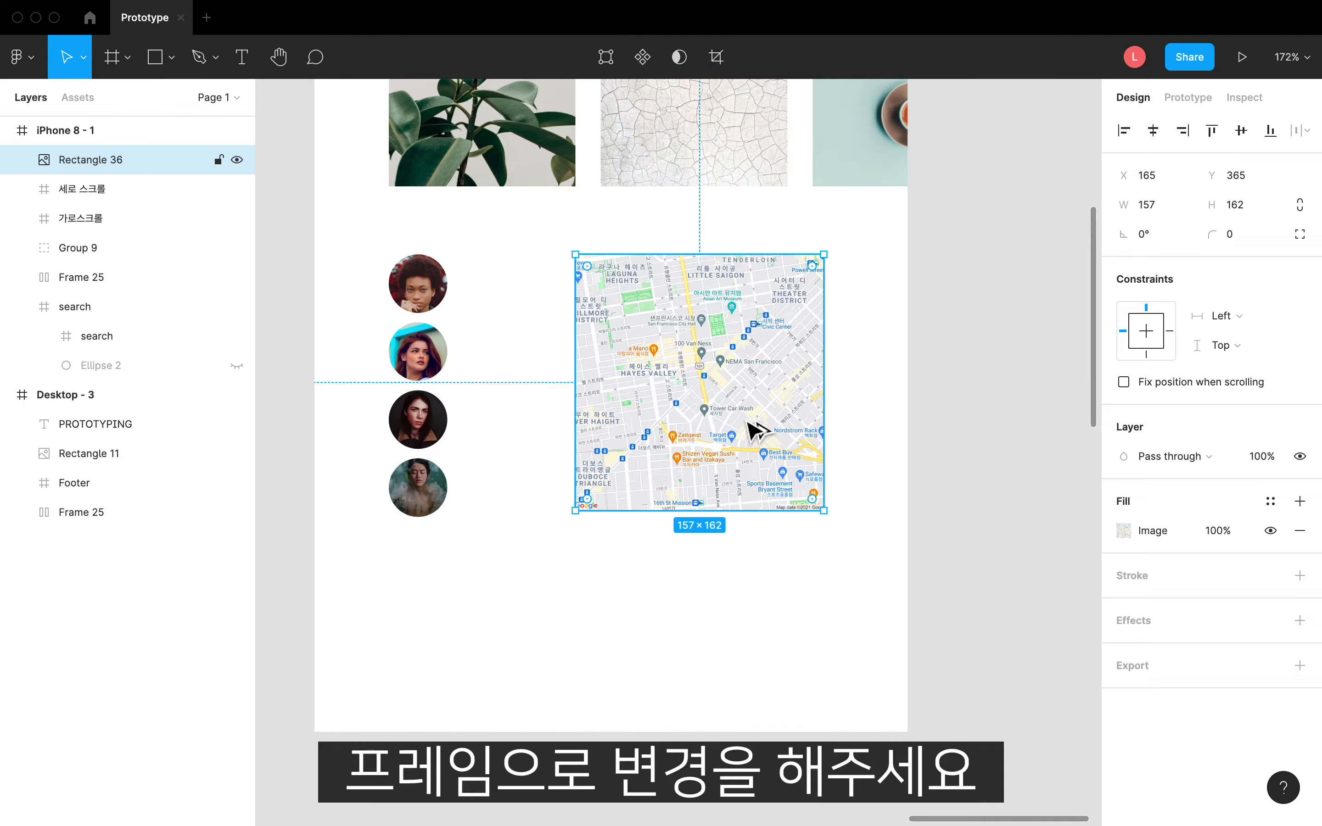
Wrap the map rectangle in a frame and rename the frame 가로세로 스크롤
key("super+alt+g")
left_click(877, 507)
left_click(732, 369)
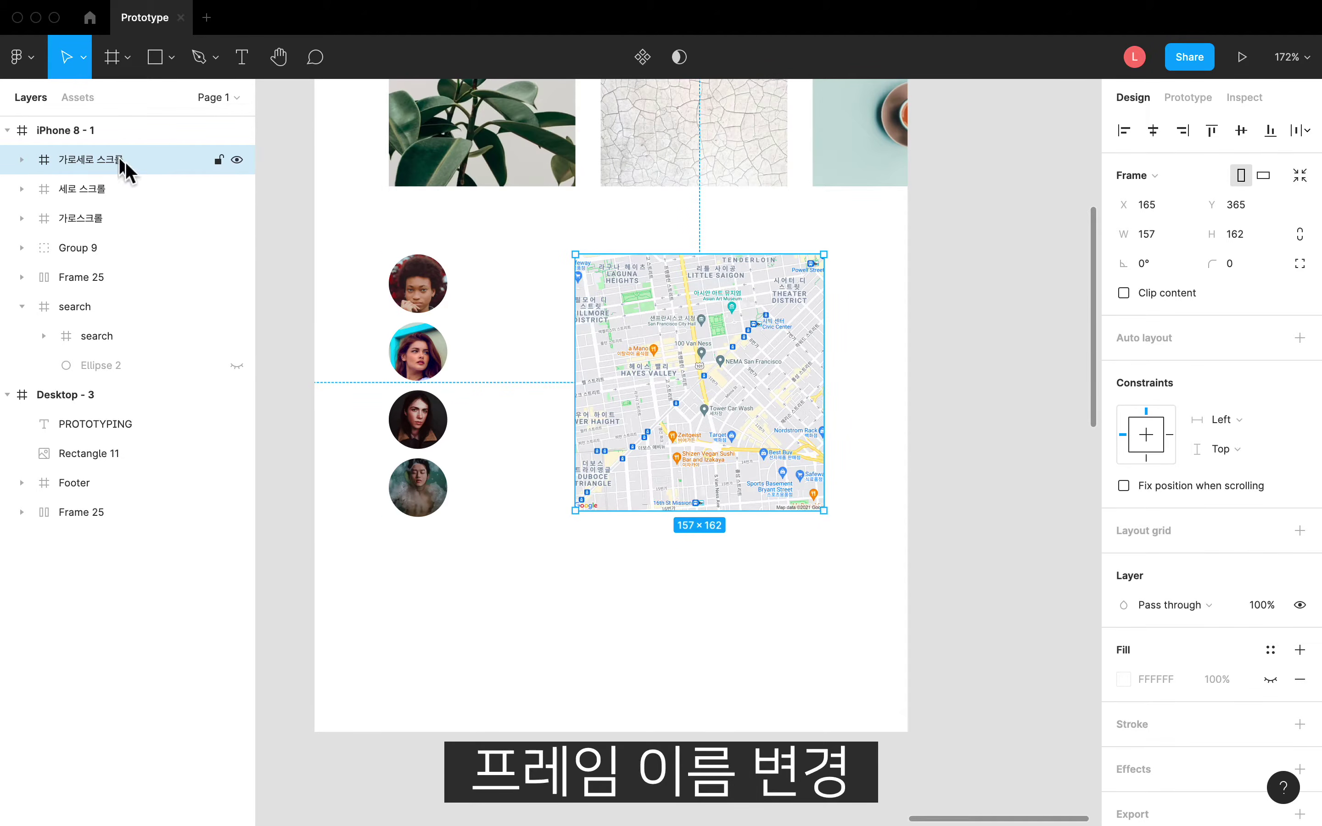
Enlarge the map image inside its frame to about 356 × 321 px and offset it to about X -90, Y -40
double_click(699, 372)
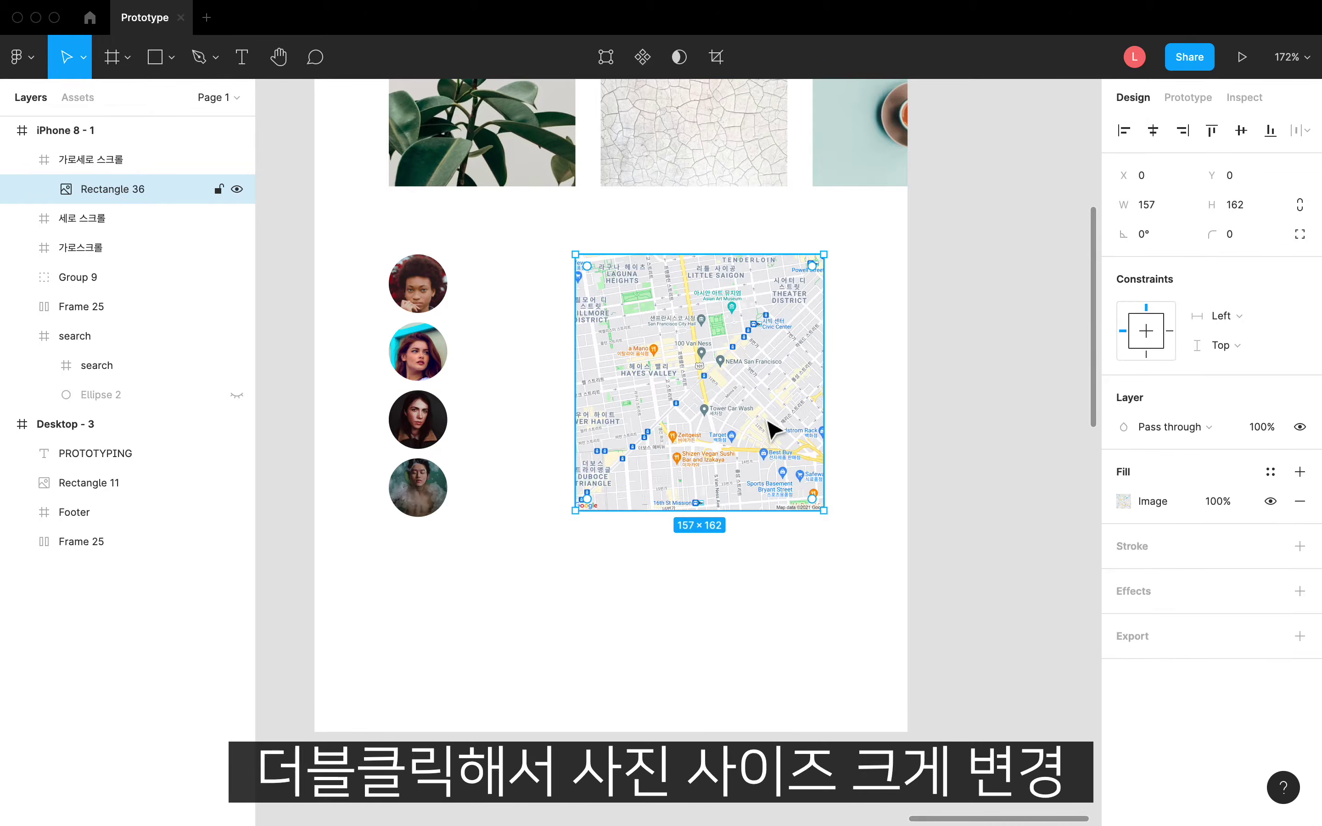
left_click_drag(823, 507, 991, 640)
left_click_drag(773, 419, 667, 348)
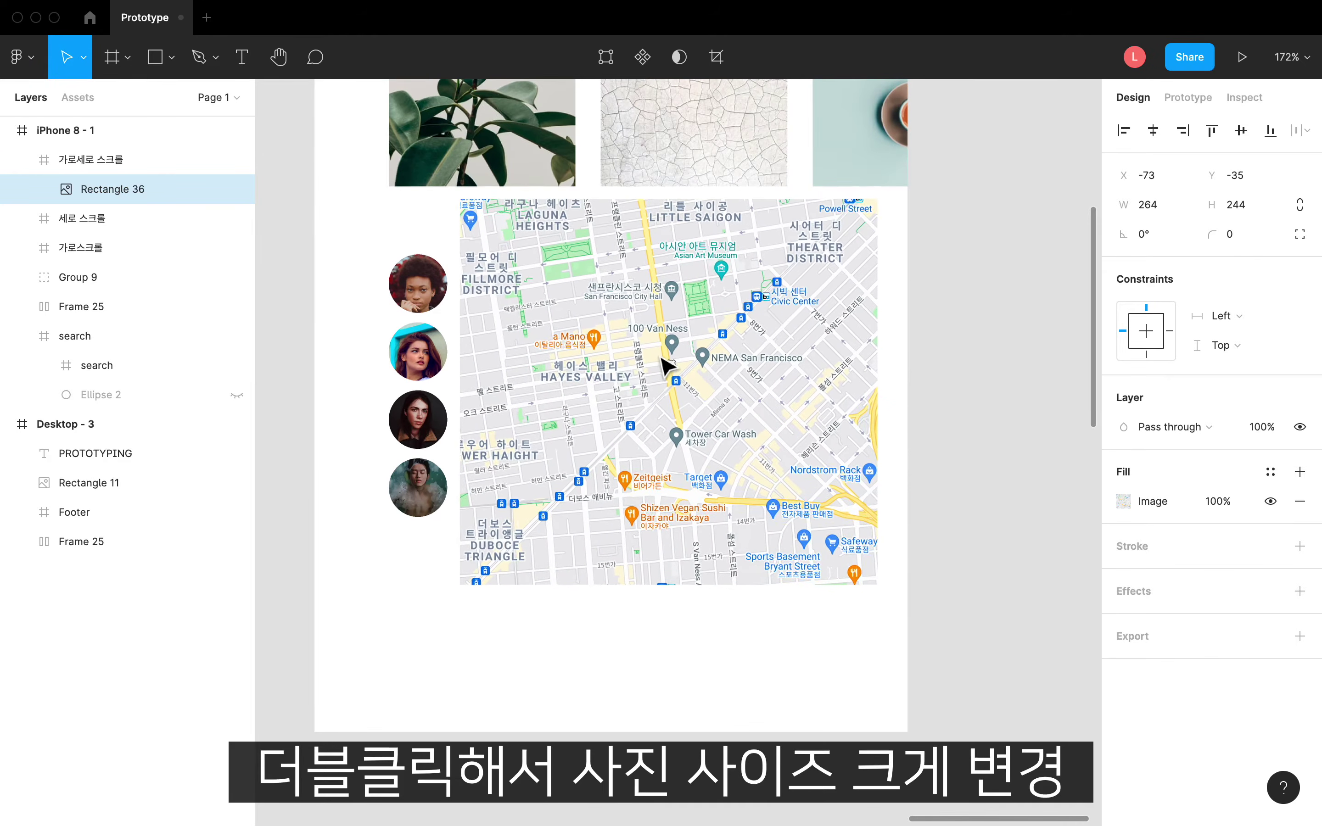
left_click_drag(888, 593, 1040, 721)
left_click_drag(790, 378, 759, 363)
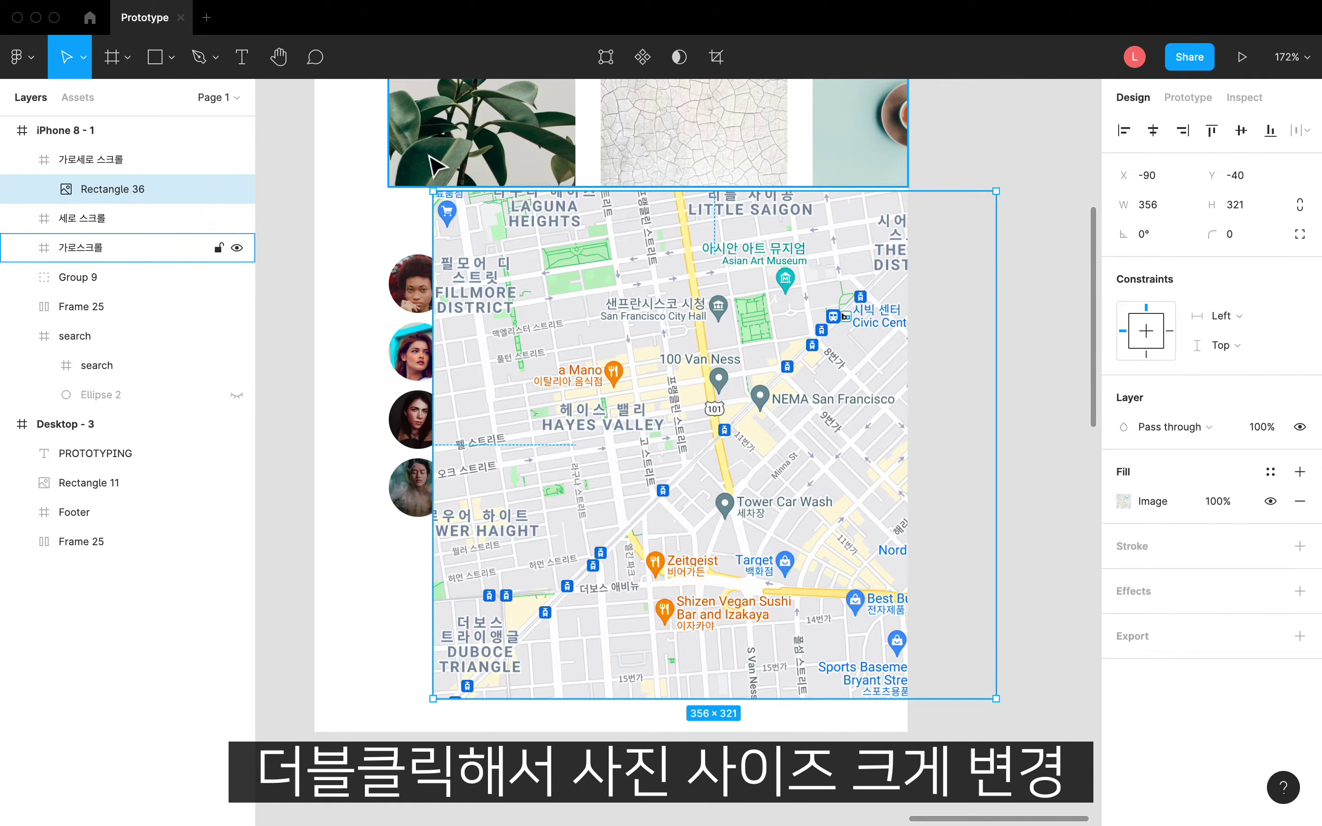
Turn on content clipping for the 가로세로 스크롤 frame and move it to about X 142, Y 367
left_click(163, 168)
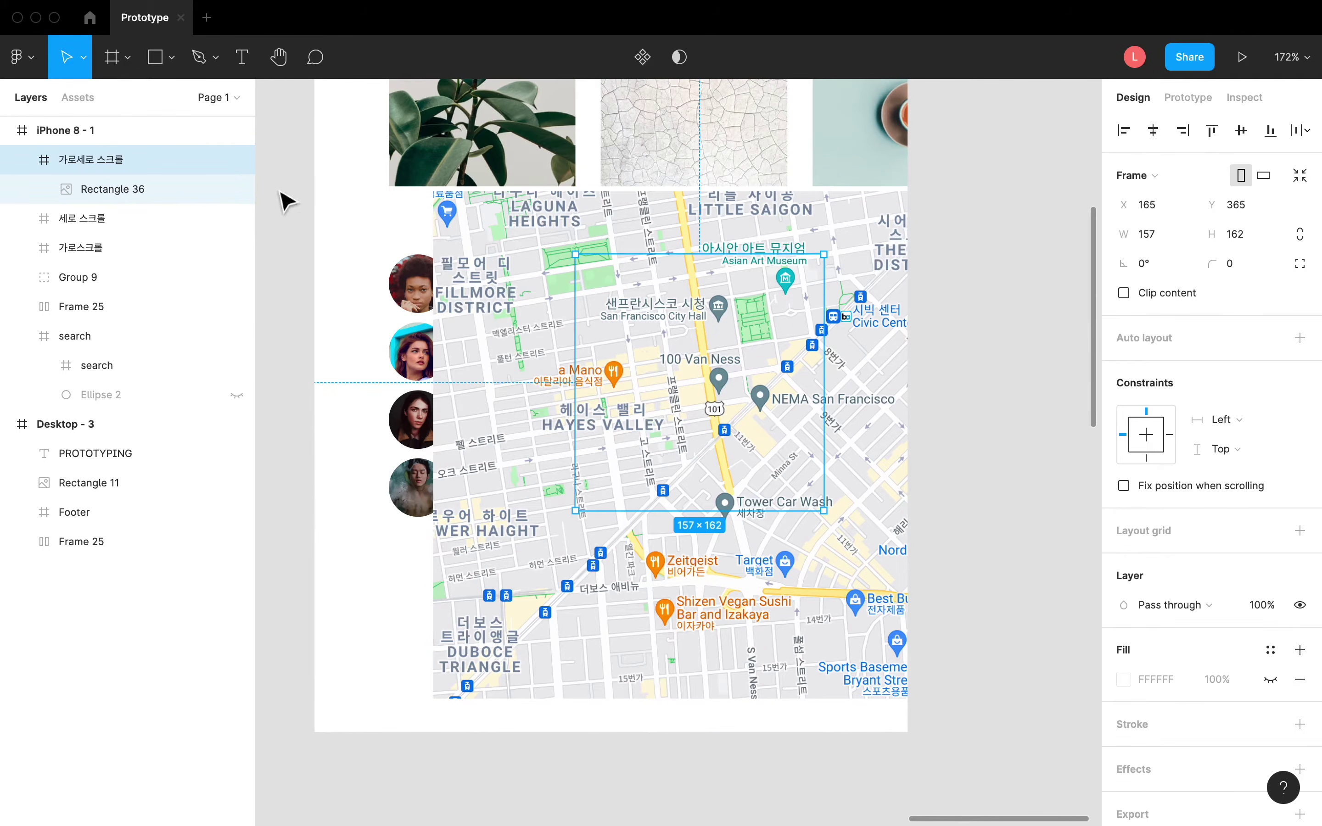
left_click(1124, 293)
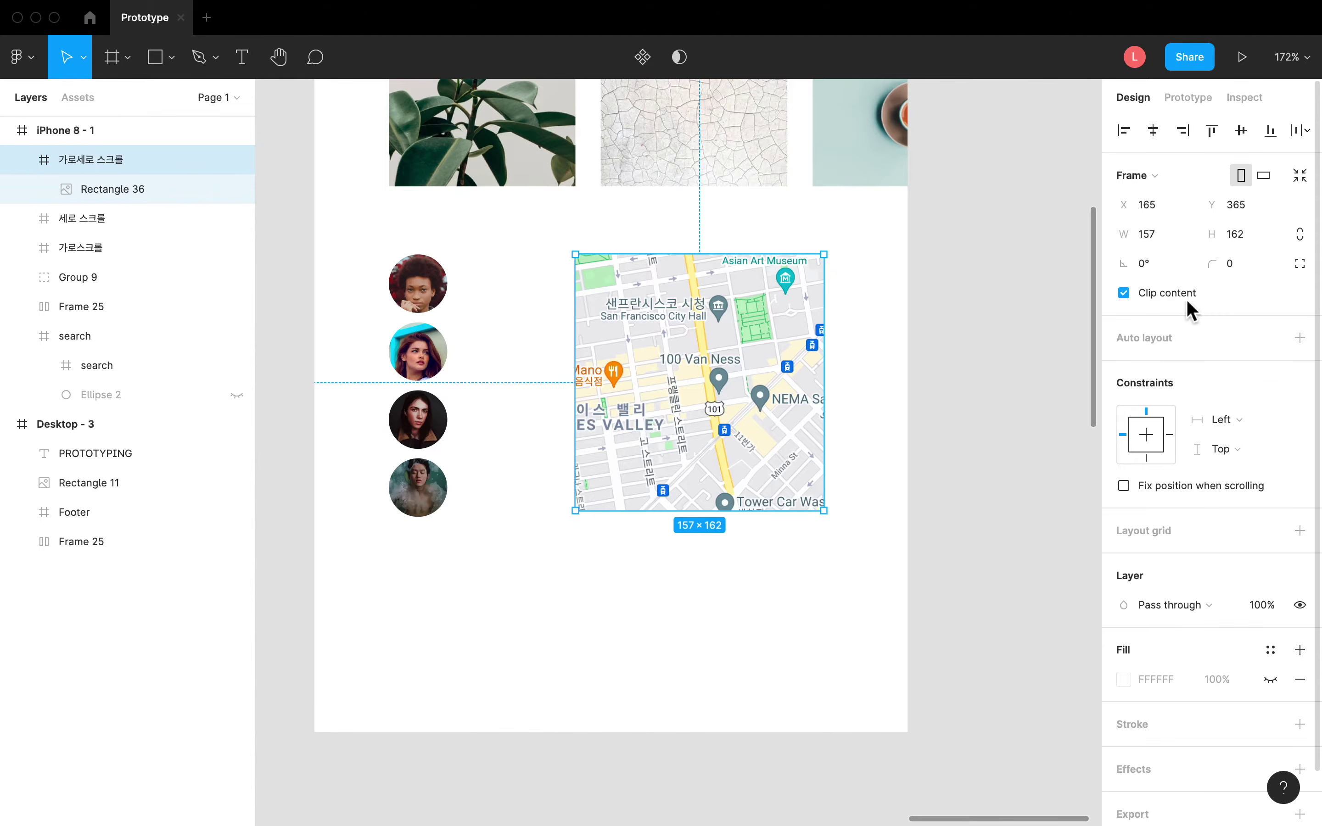
left_click_drag(732, 328, 692, 321)
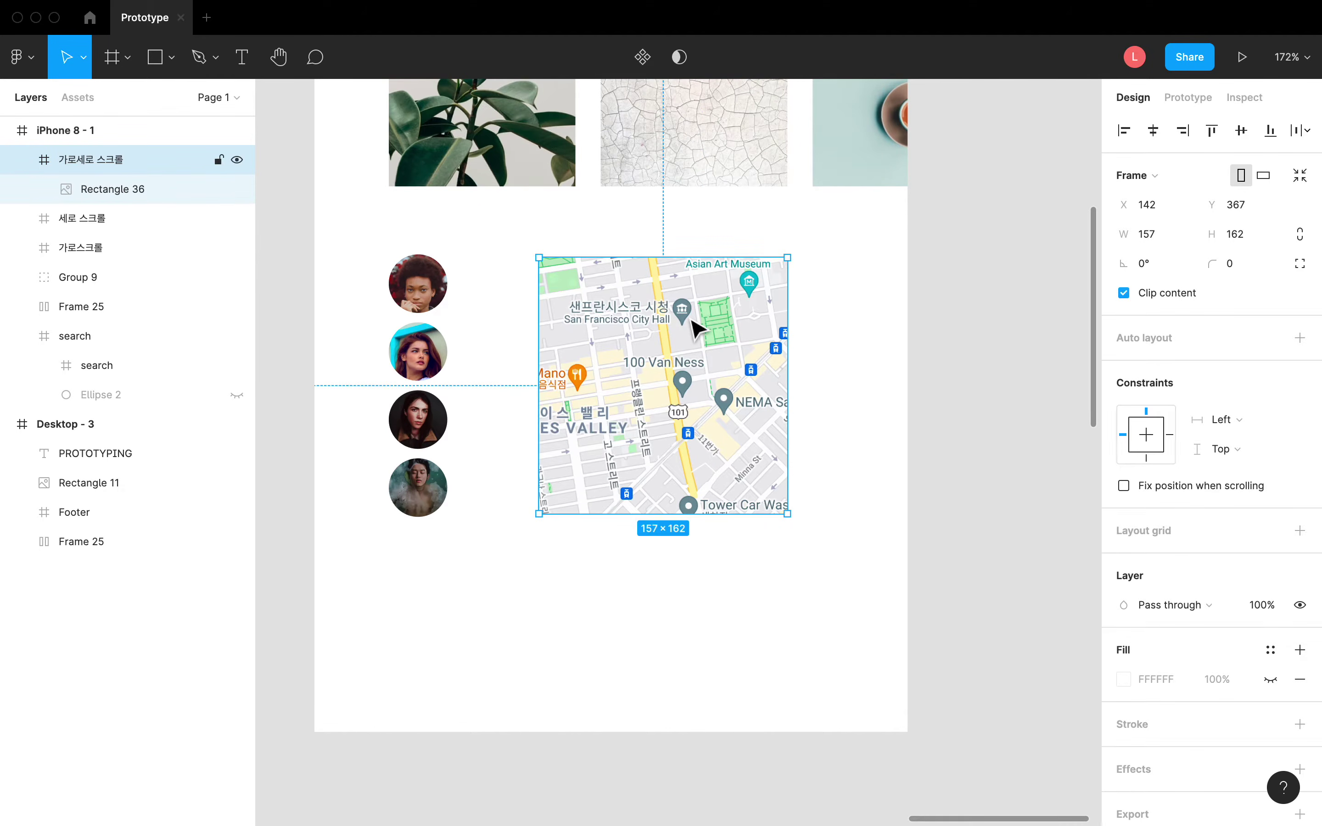
Set the map frame's overflow behavior to horizontal and vertical scrolling
left_click(1188, 97)
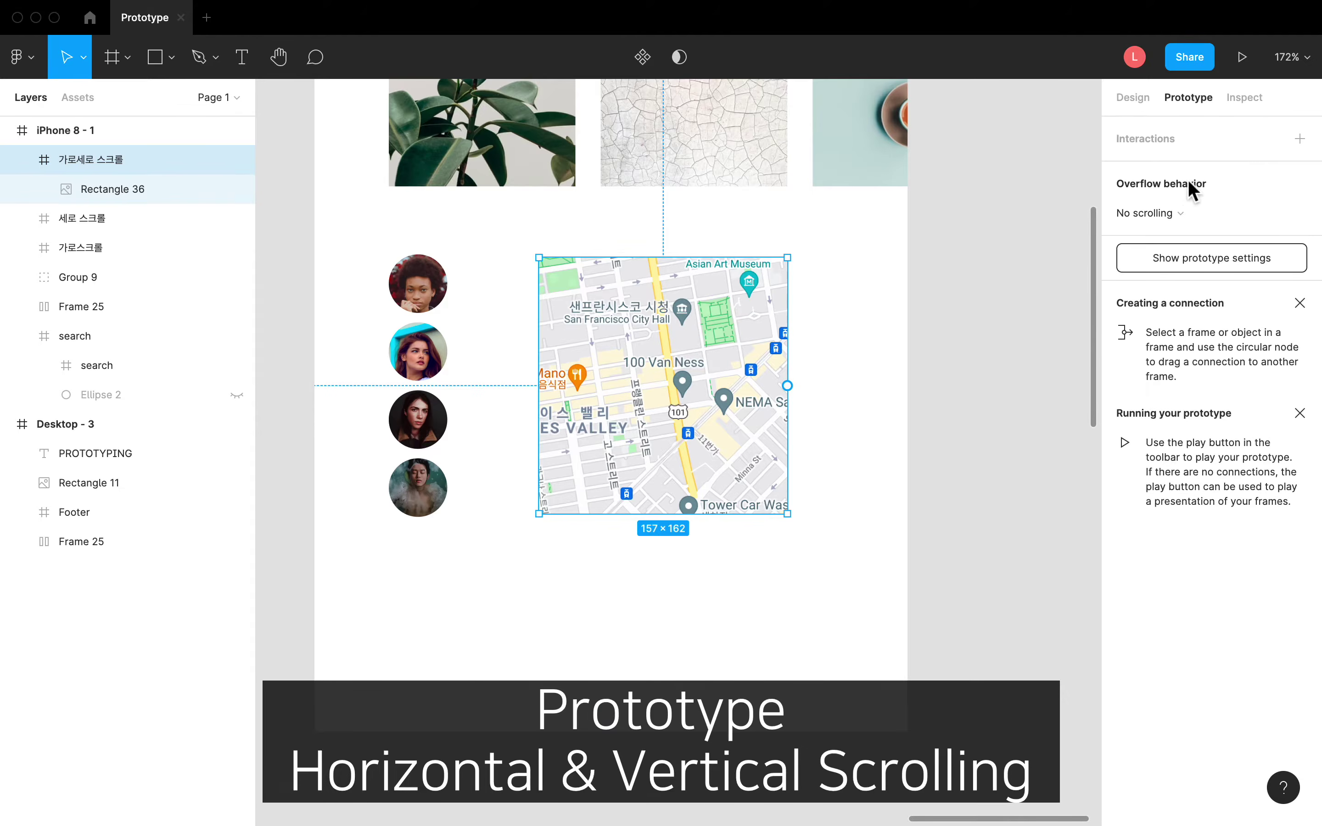
left_click(1178, 213)
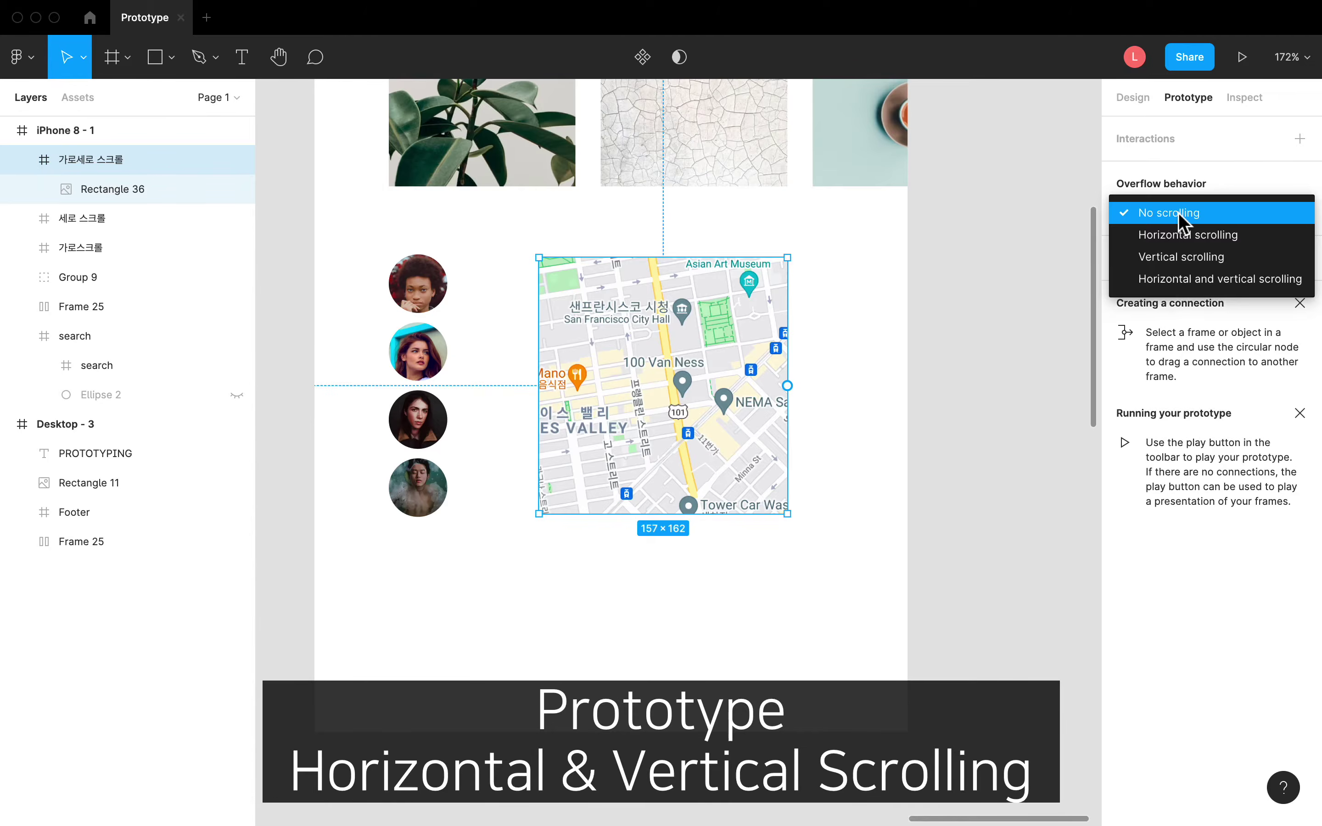
left_click(1179, 279)
Present the prototype and test scrolling the map in both directions and the image row horizontally
left_click(1241, 57)
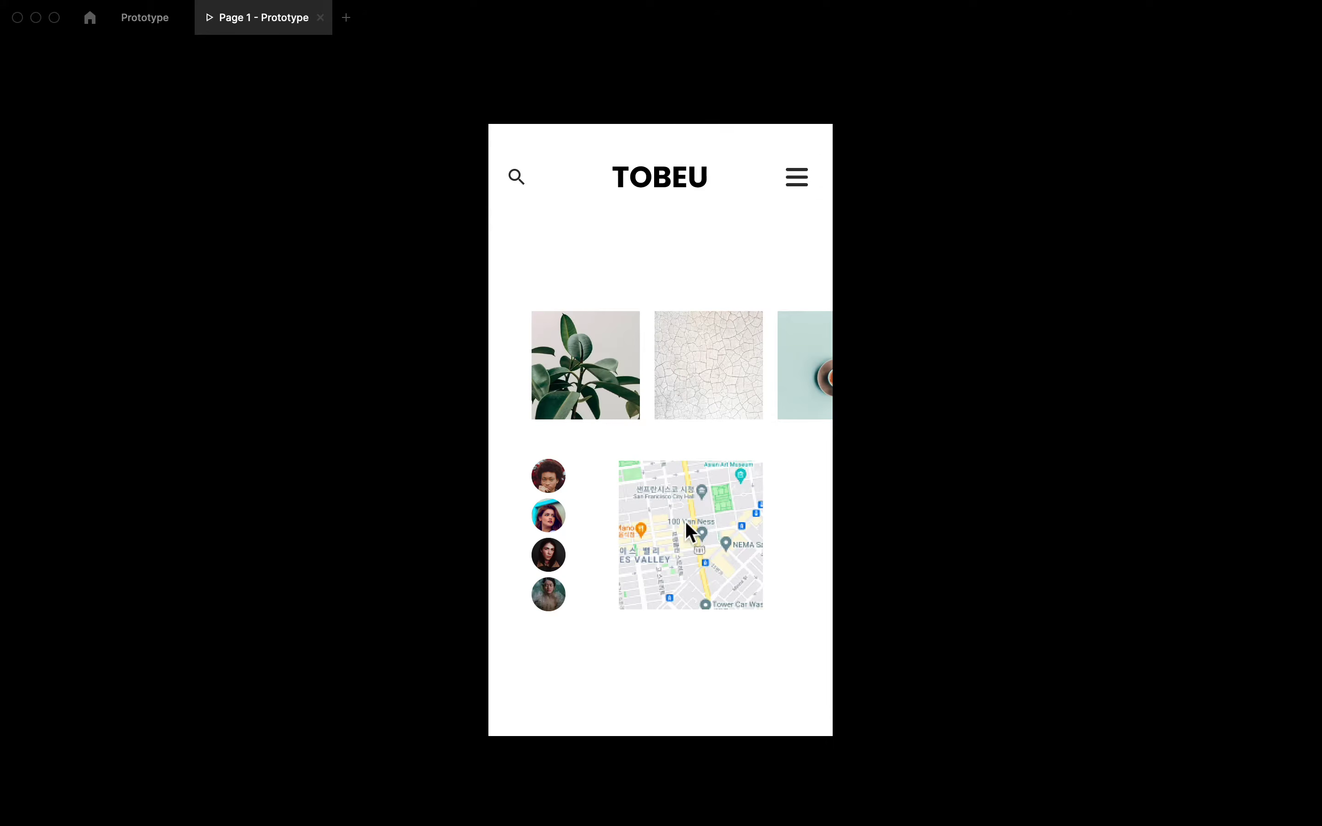
scroll(675, 515, "right", 4)
scroll(675, 515, "down", 1)
scroll(622, 496, "up", 3)
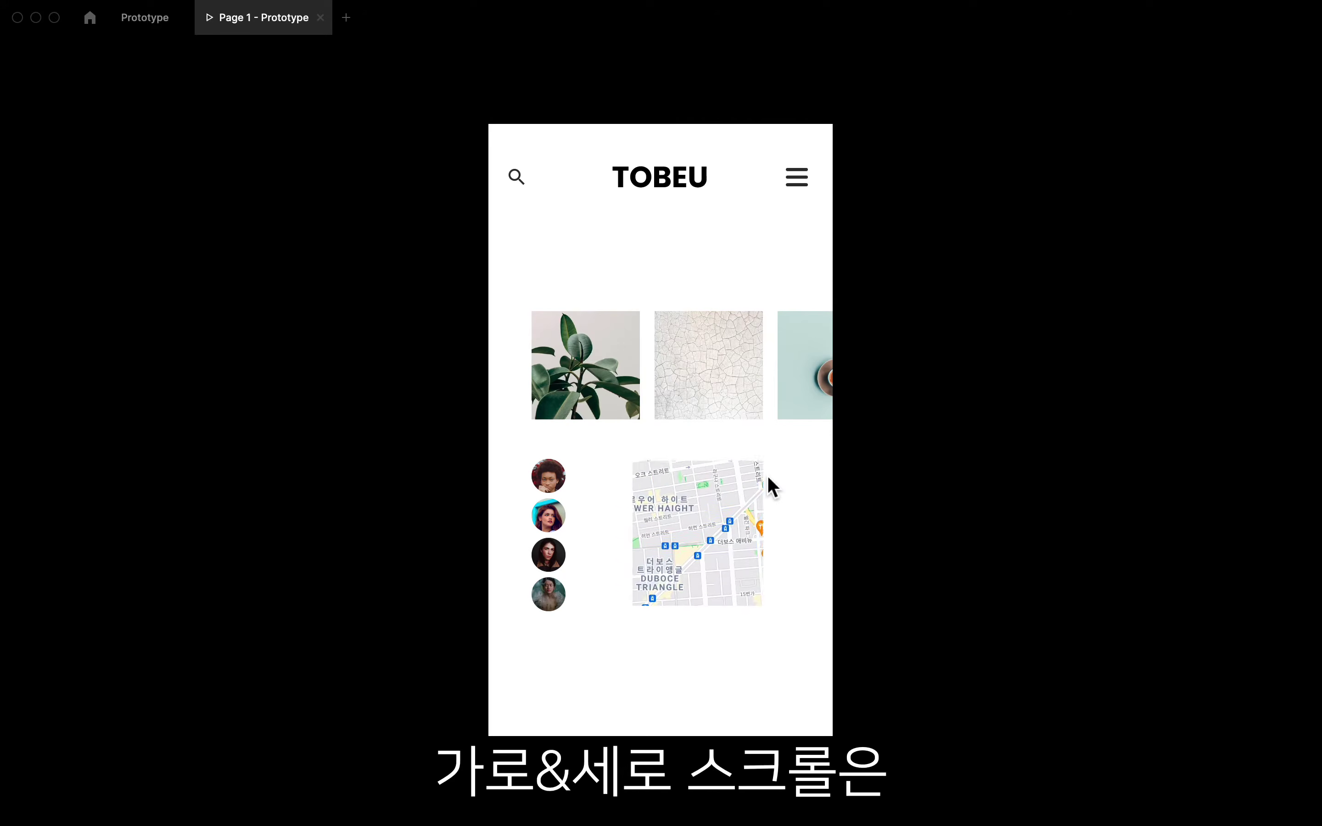
scroll(663, 524, "down", 5)
scroll(664, 524, "left", 5)
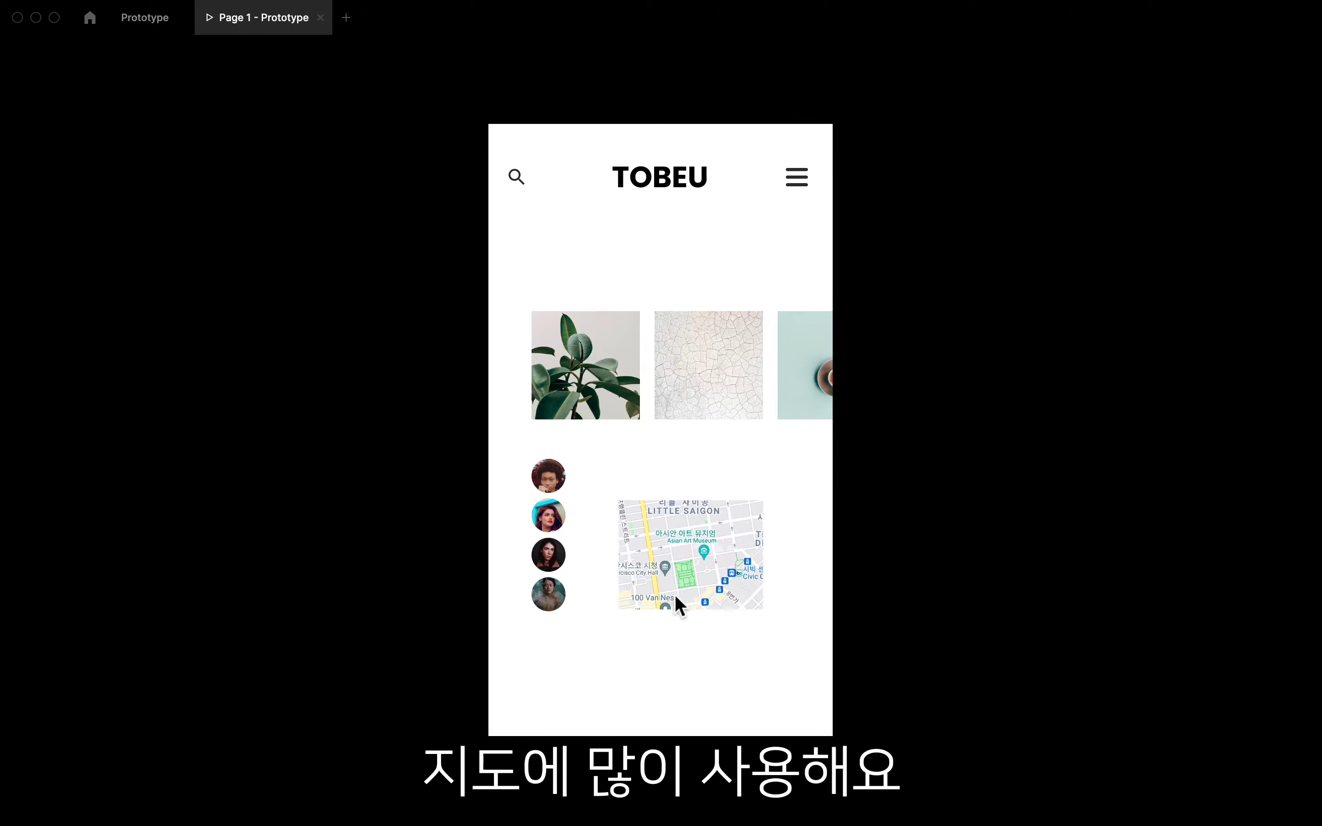
scroll(722, 511, "up", 3)
scroll(722, 512, "right", 2)
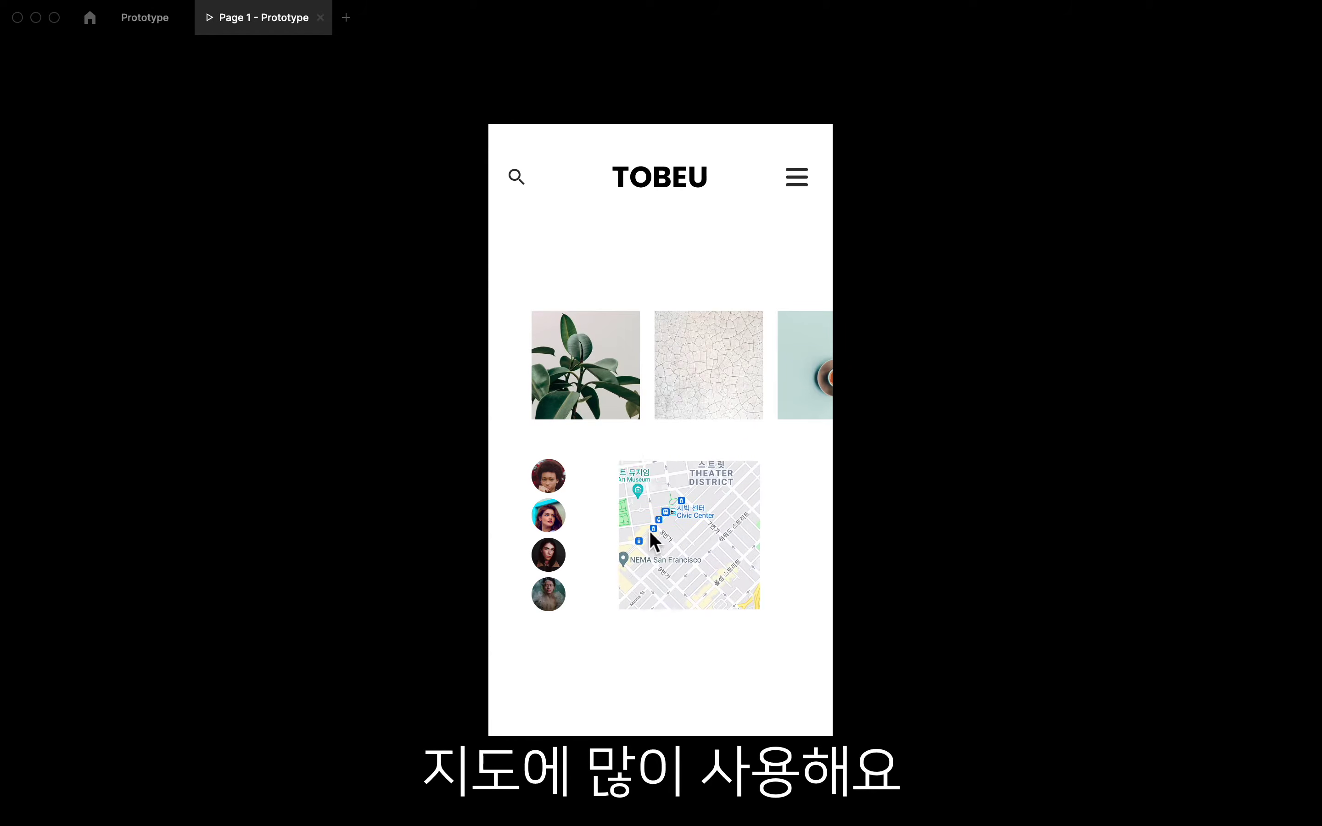
scroll(715, 508, "right", 3)
scroll(738, 344, "right", 8)
scroll(644, 363, "right", 2)
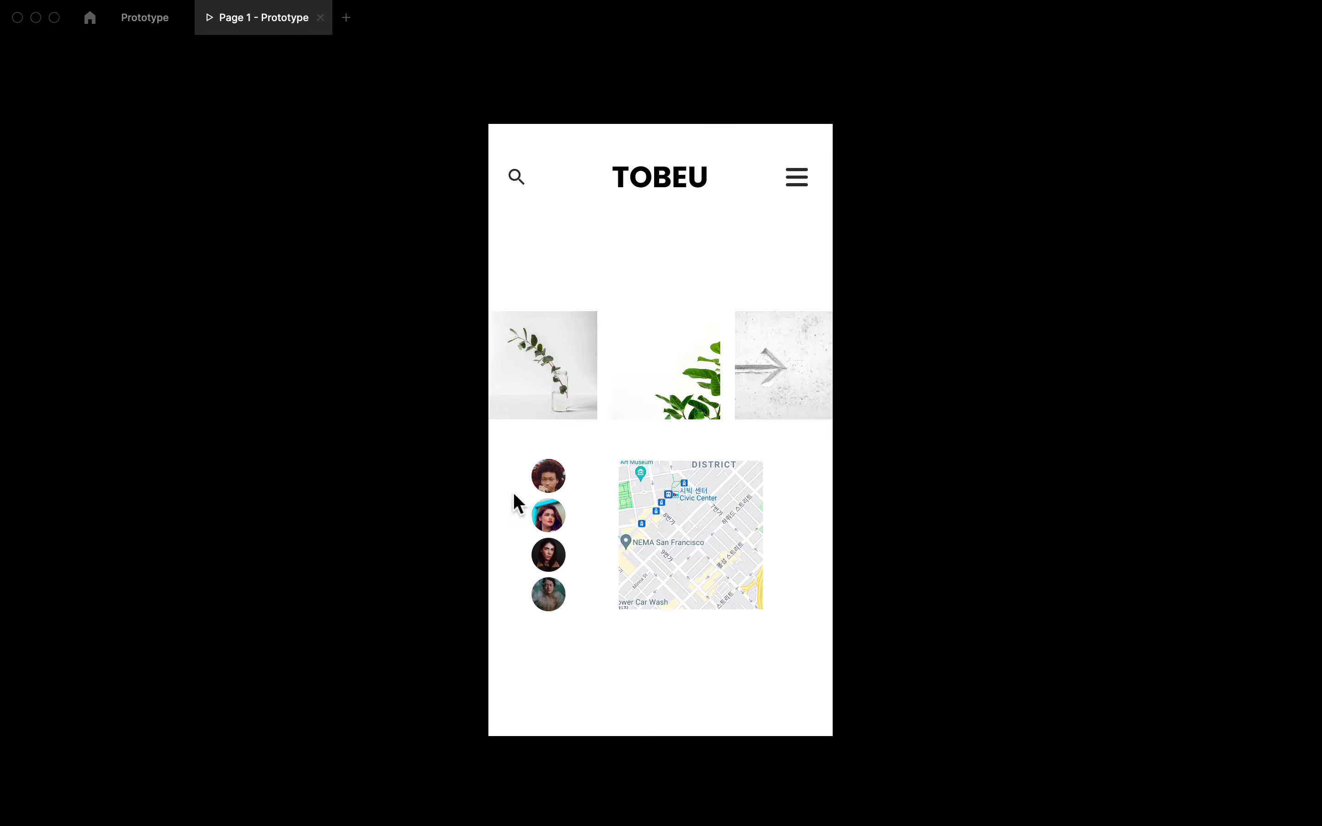
Test scrolling the profile column vertically and the map in both directions in the presentation, and close the presentation
scroll(552, 519, "up", 1)
scroll(546, 601, "down", 3)
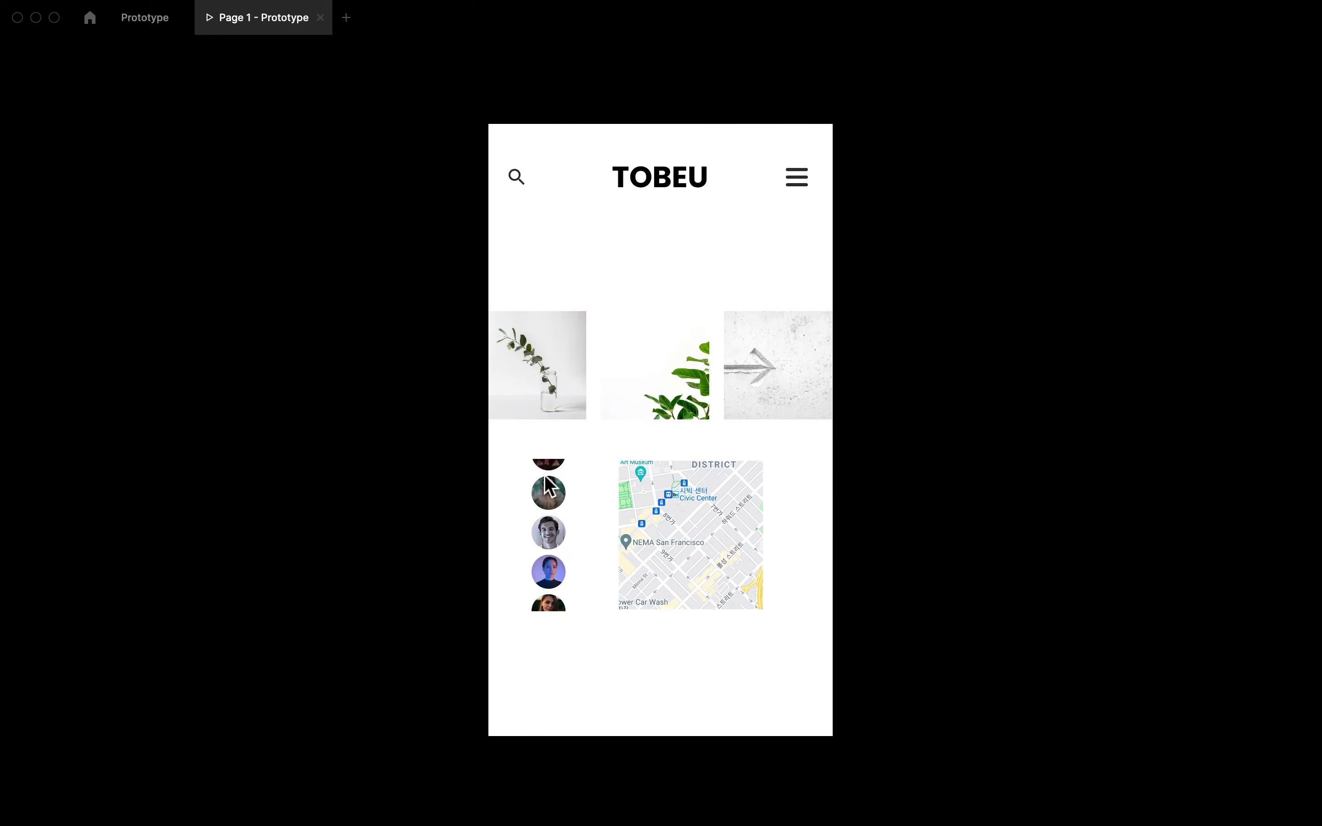
scroll(732, 508, "left", 3)
scroll(731, 508, "right", 3)
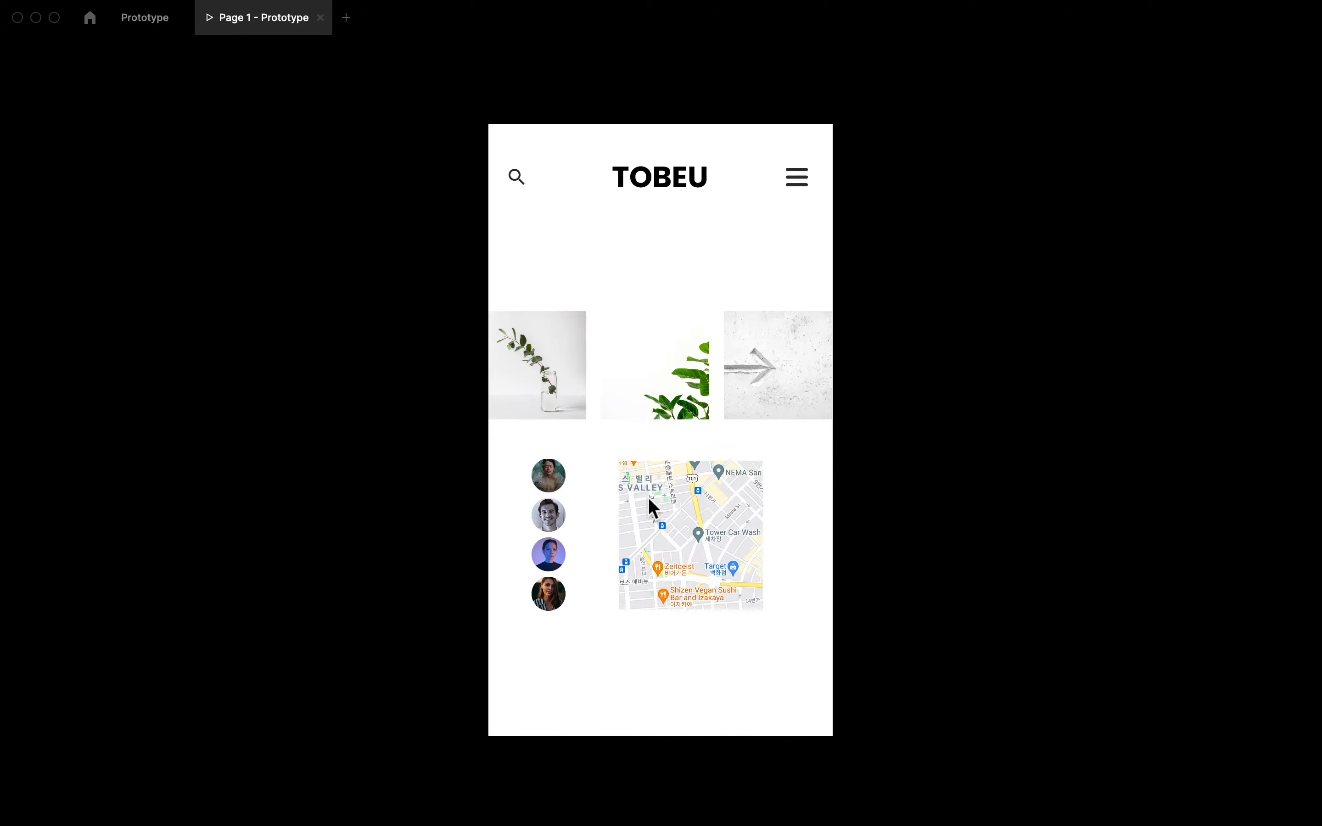
left_click(320, 17)
left_click(368, 276)
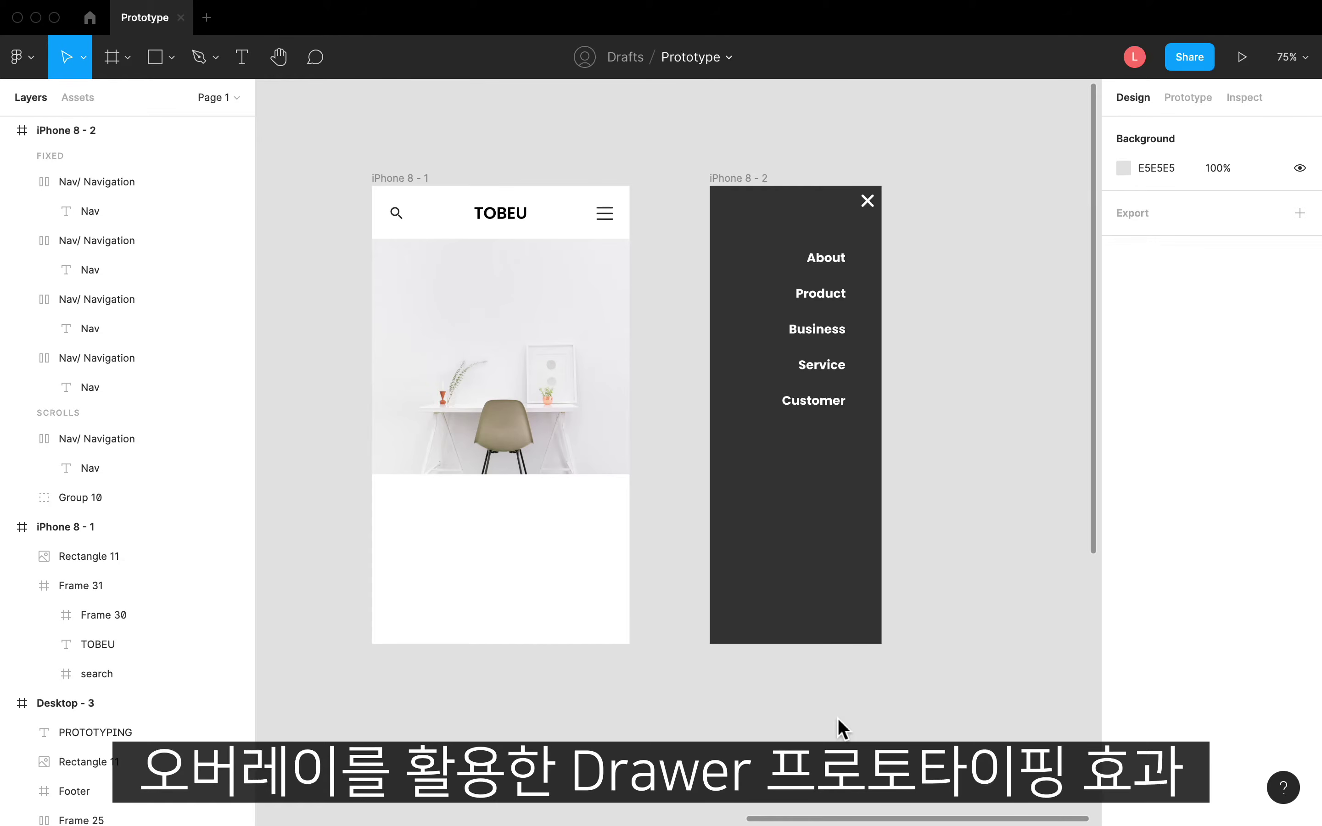
Add an on-click interaction to the hamburger icon's frame in iPhone 8 - 1 that opens iPhone 8 - 2 as an overlay
double_click(610, 212)
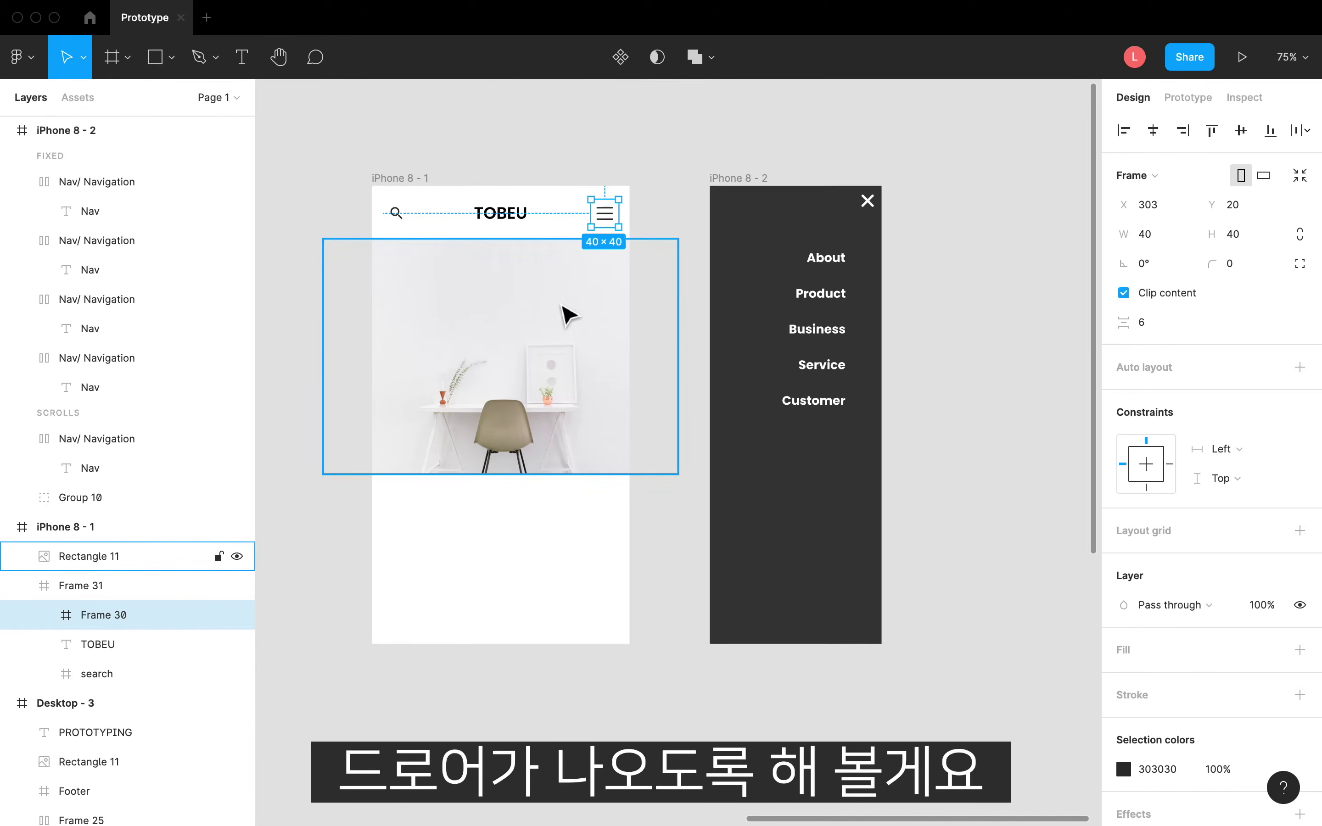
left_click(1193, 100)
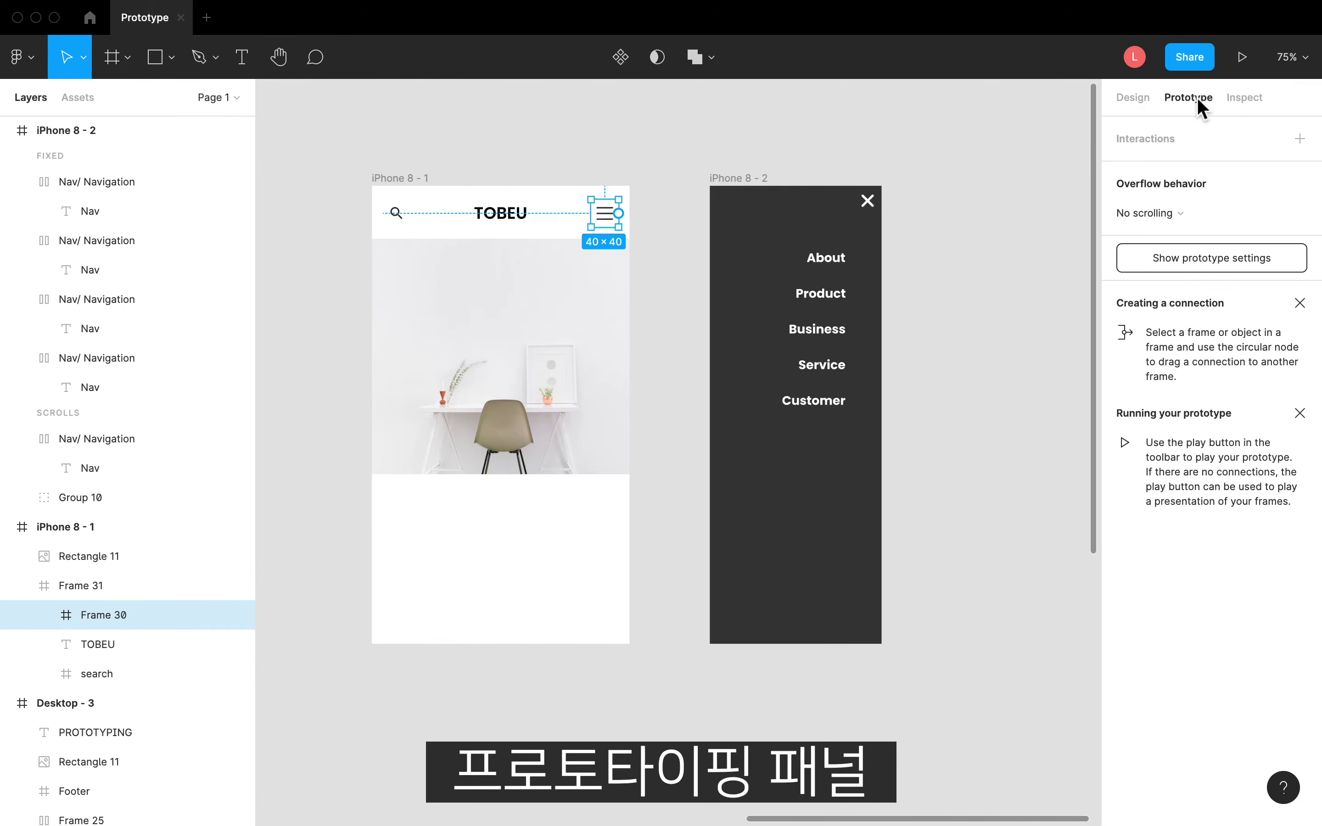
left_click(1300, 138)
left_click(1157, 161)
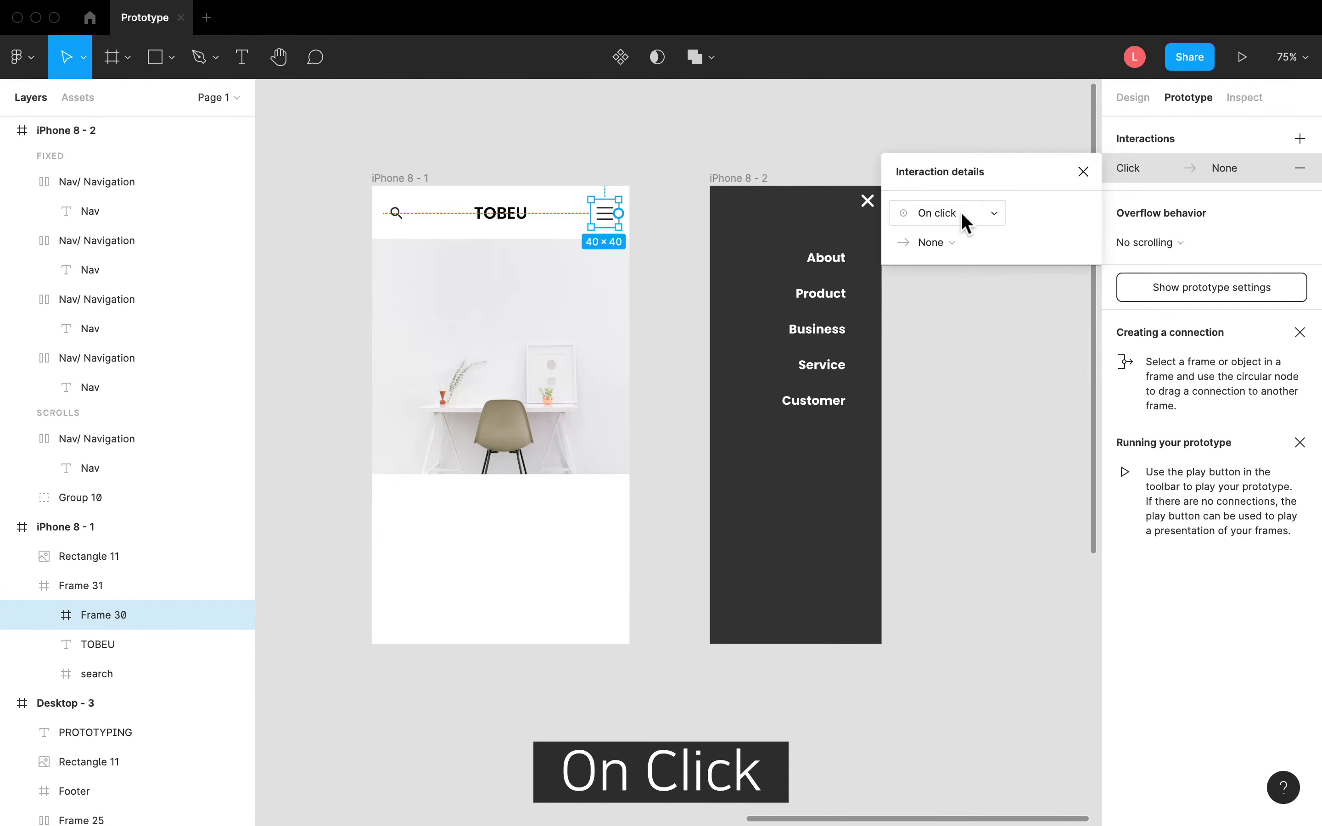
left_click(954, 242)
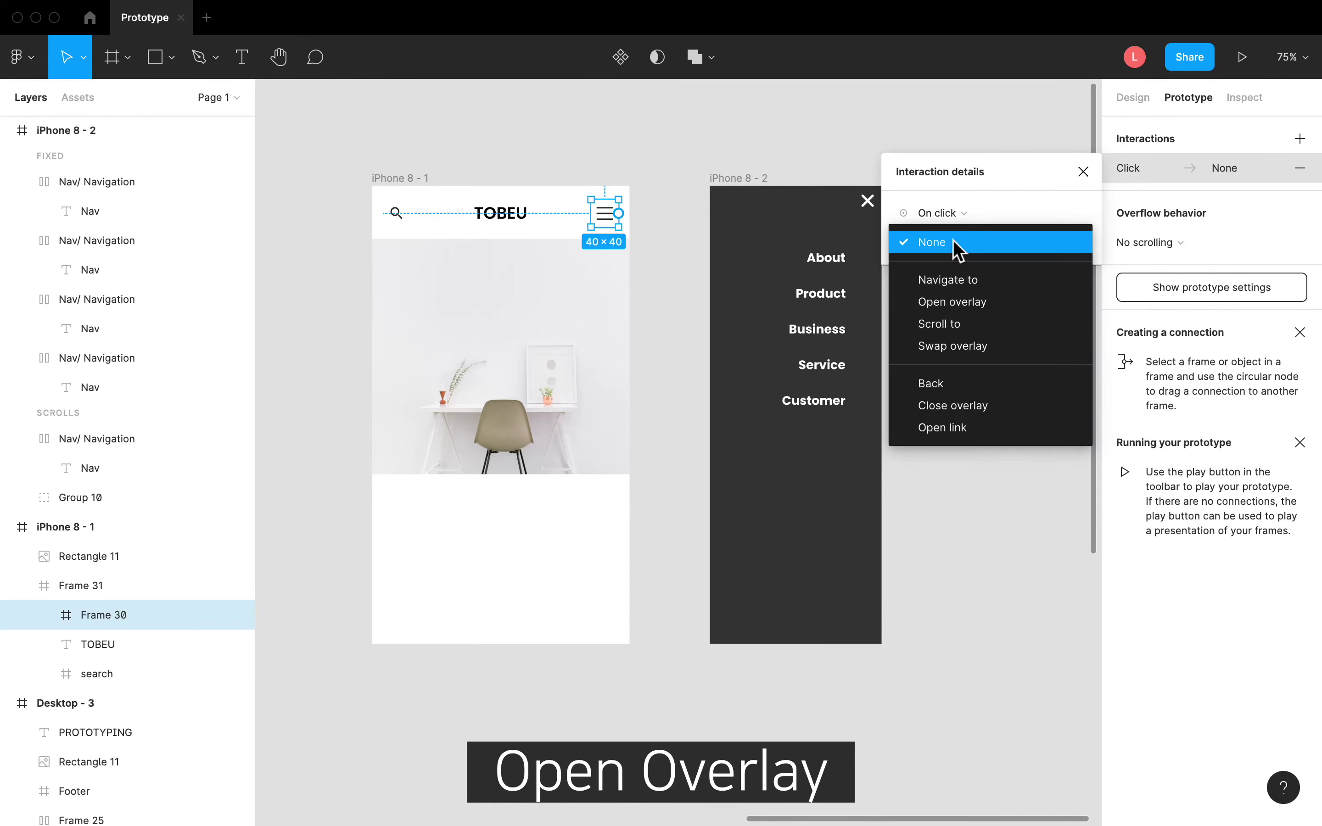
left_click(971, 304)
left_click(1043, 247)
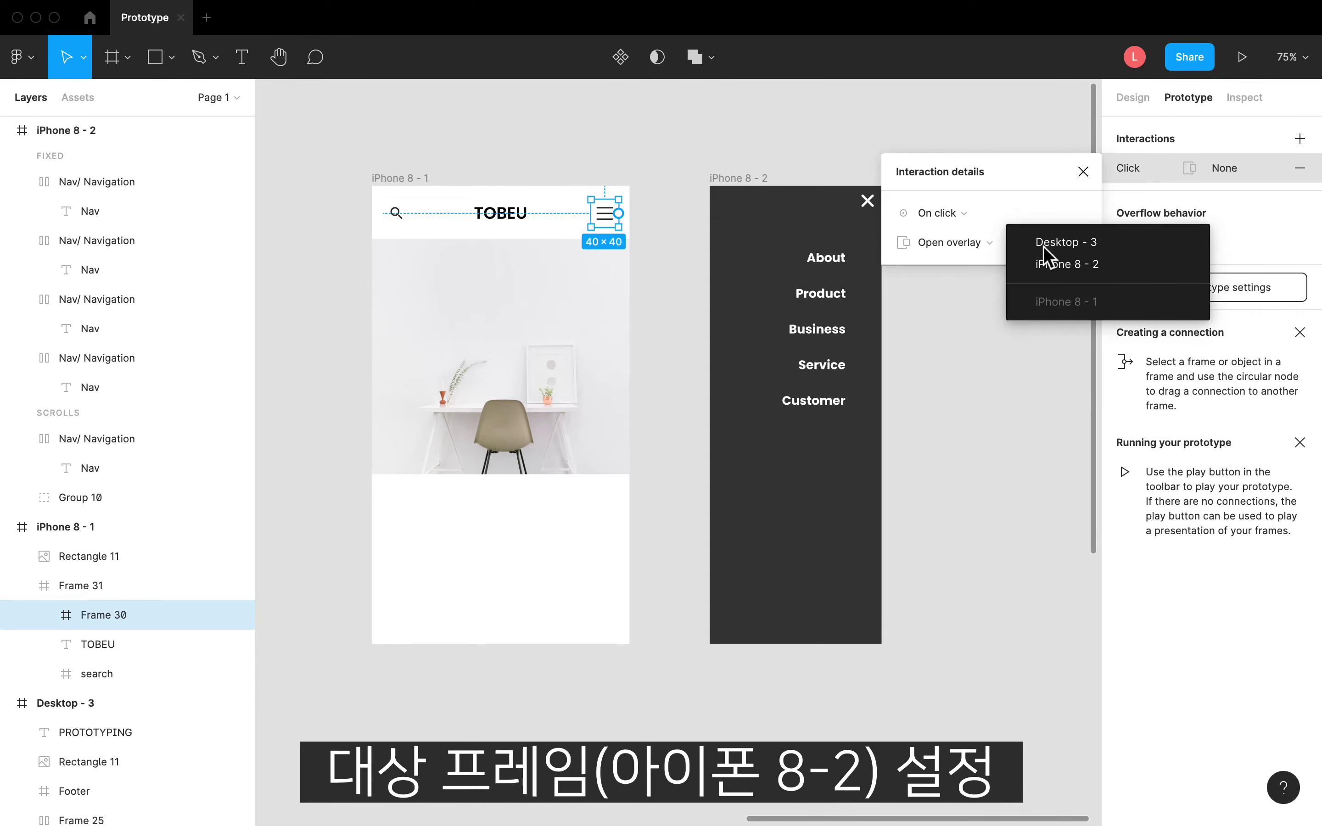
left_click(1068, 265)
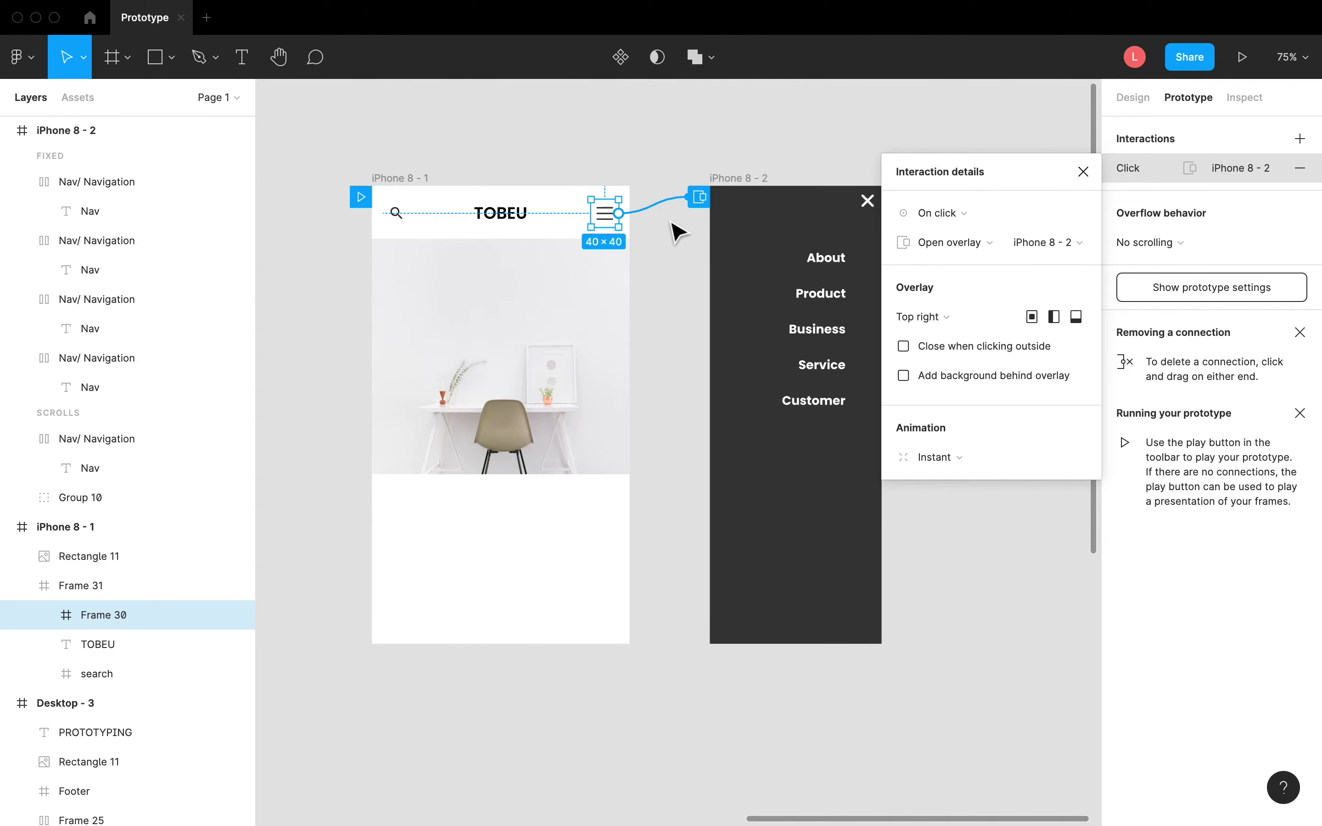
left_click(1083, 171)
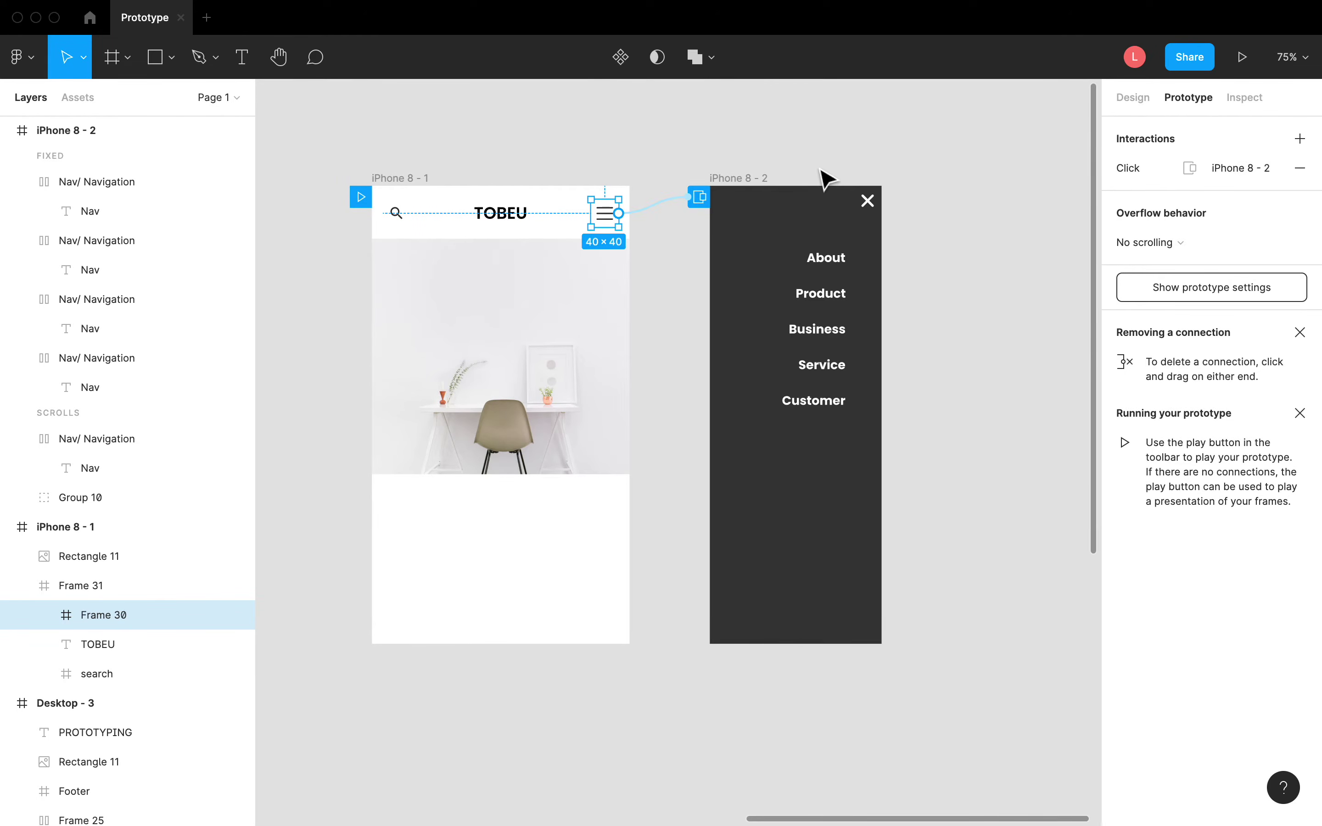
Remove the overlay connection between the hamburger icon's frame and iPhone 8 - 2
left_click(701, 198)
left_click_drag(700, 198, 629, 224)
left_click(611, 221)
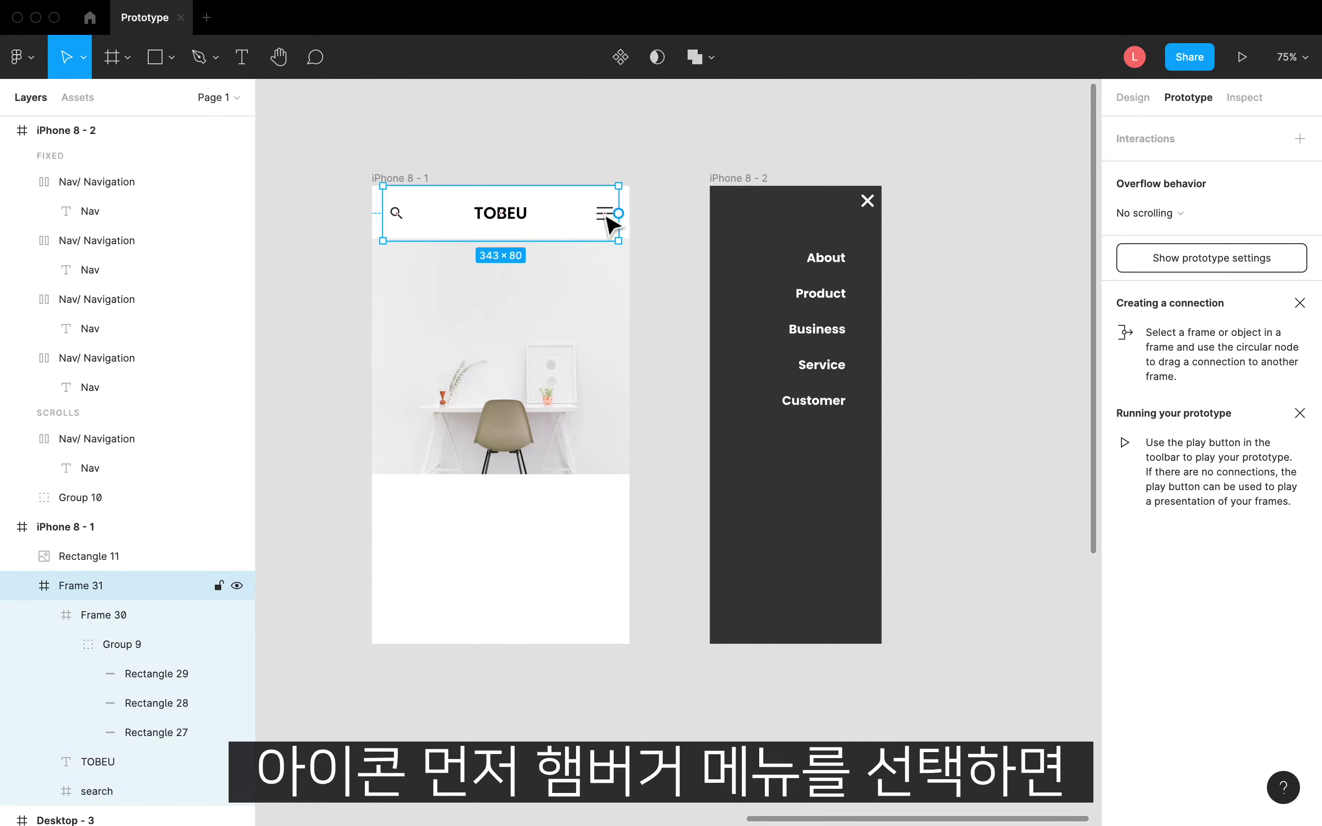
Try to draw a connection from the hamburger icon's 40 × 40 frame to iPhone 8 - 2
left_click(617, 222)
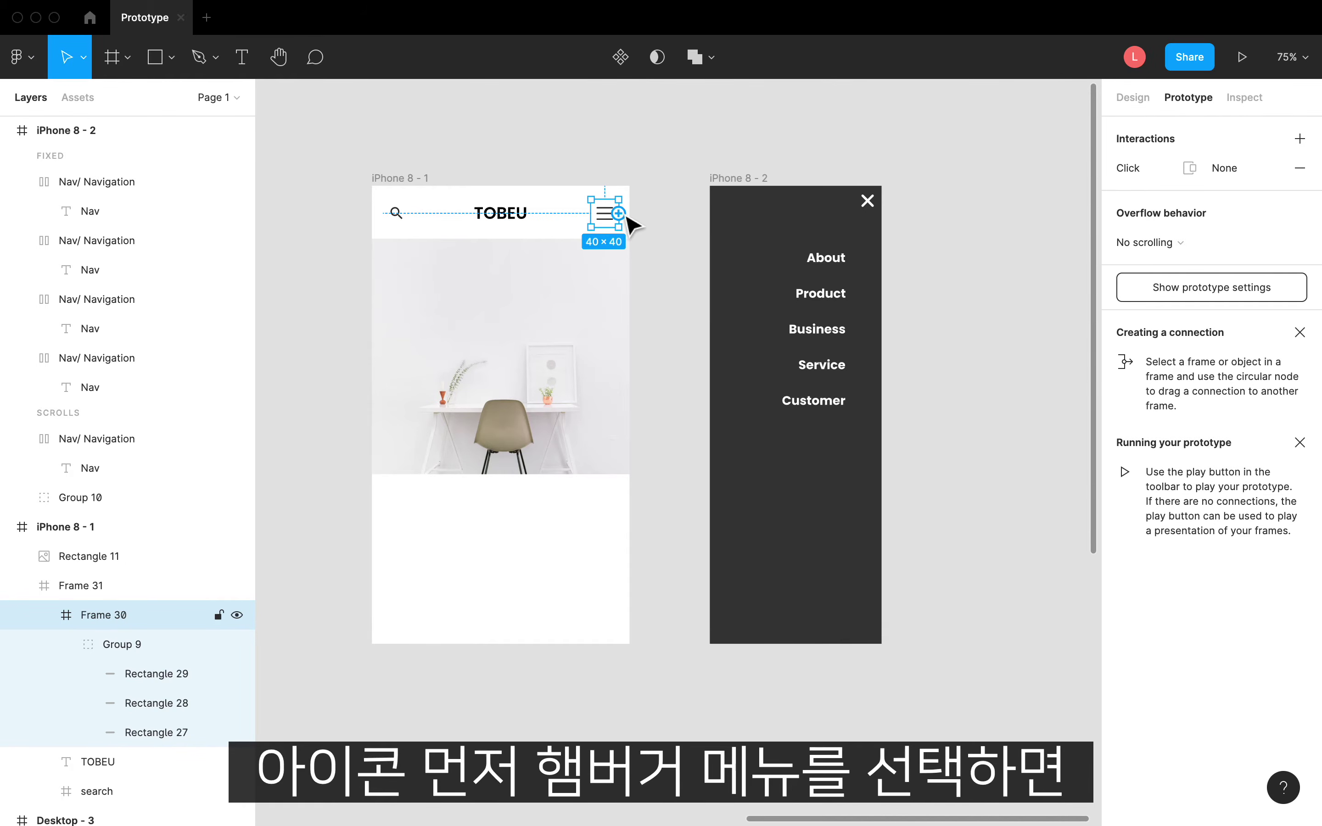
scroll(629, 223, "up", 6)
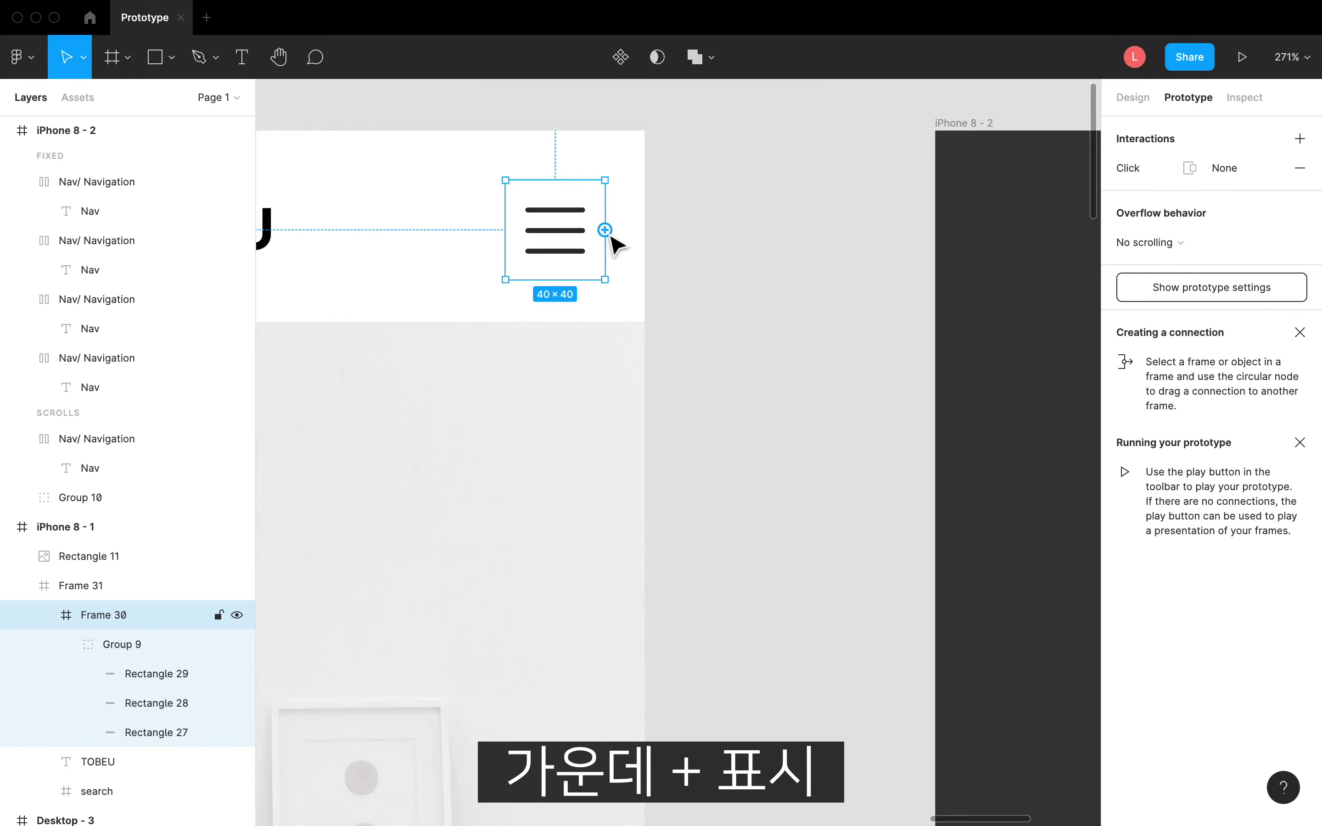
left_click_drag(606, 232, 962, 272)
left_click(635, 257)
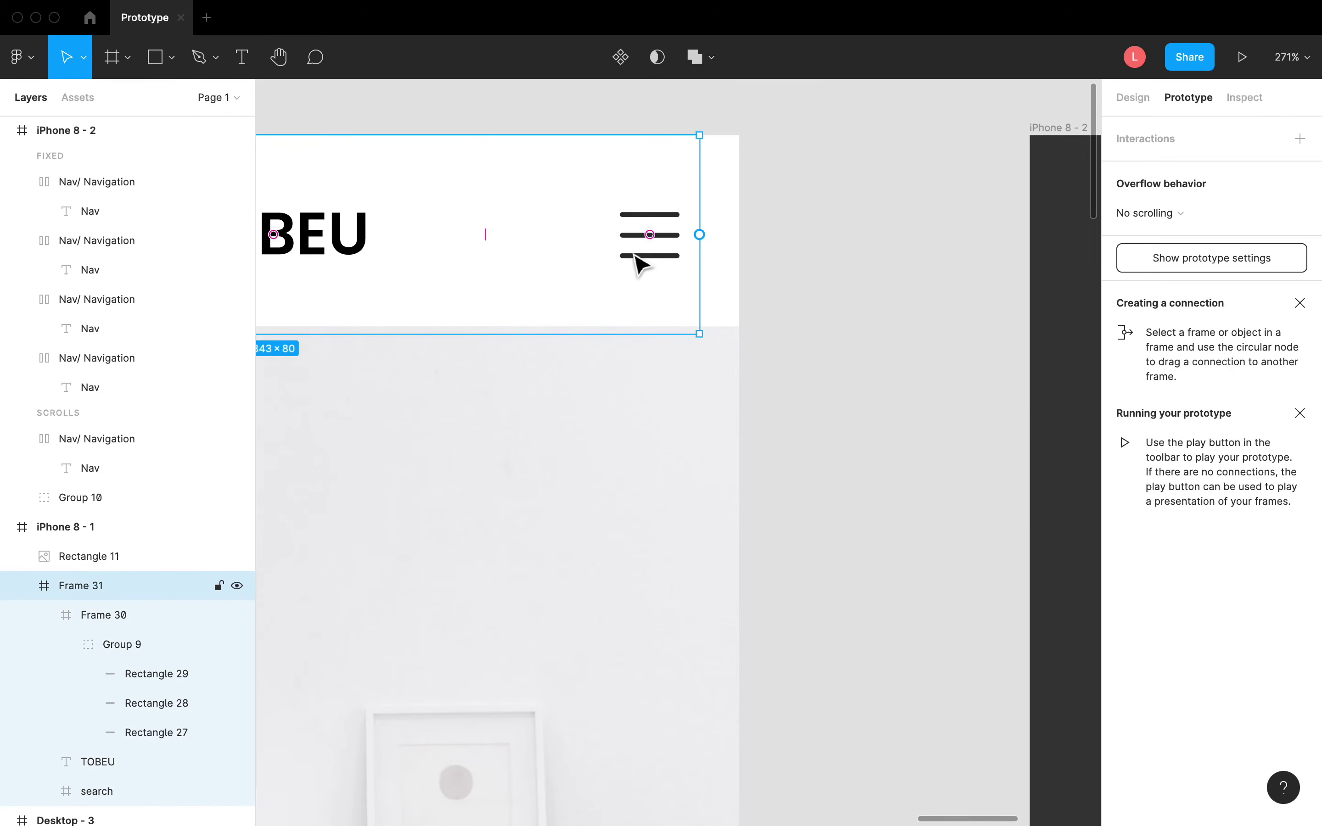
Connect the hamburger icon's inner group, Group 9, to iPhone 8 - 2 with an On click trigger and the Open overlay action
double_click(685, 254)
double_click(672, 242)
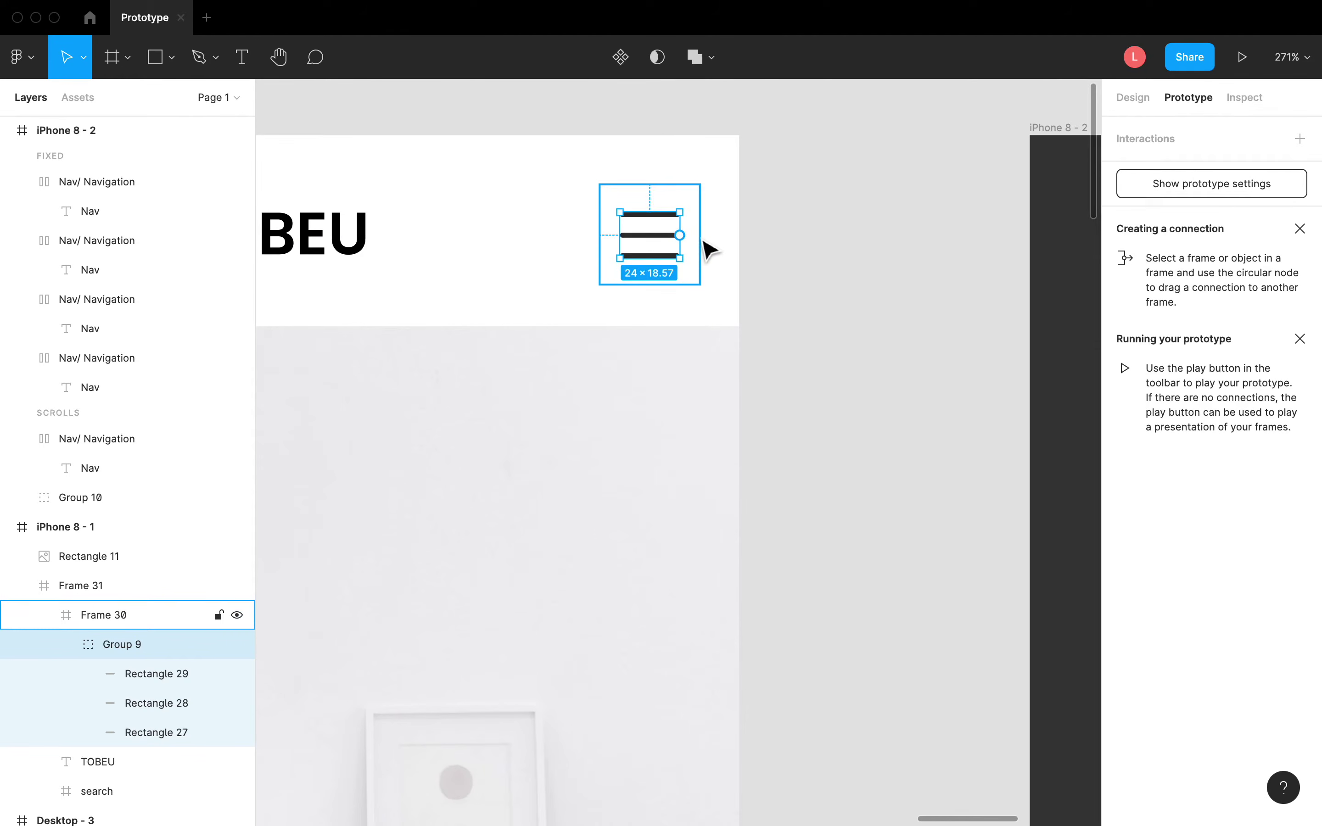
left_click_drag(681, 235, 1136, 333)
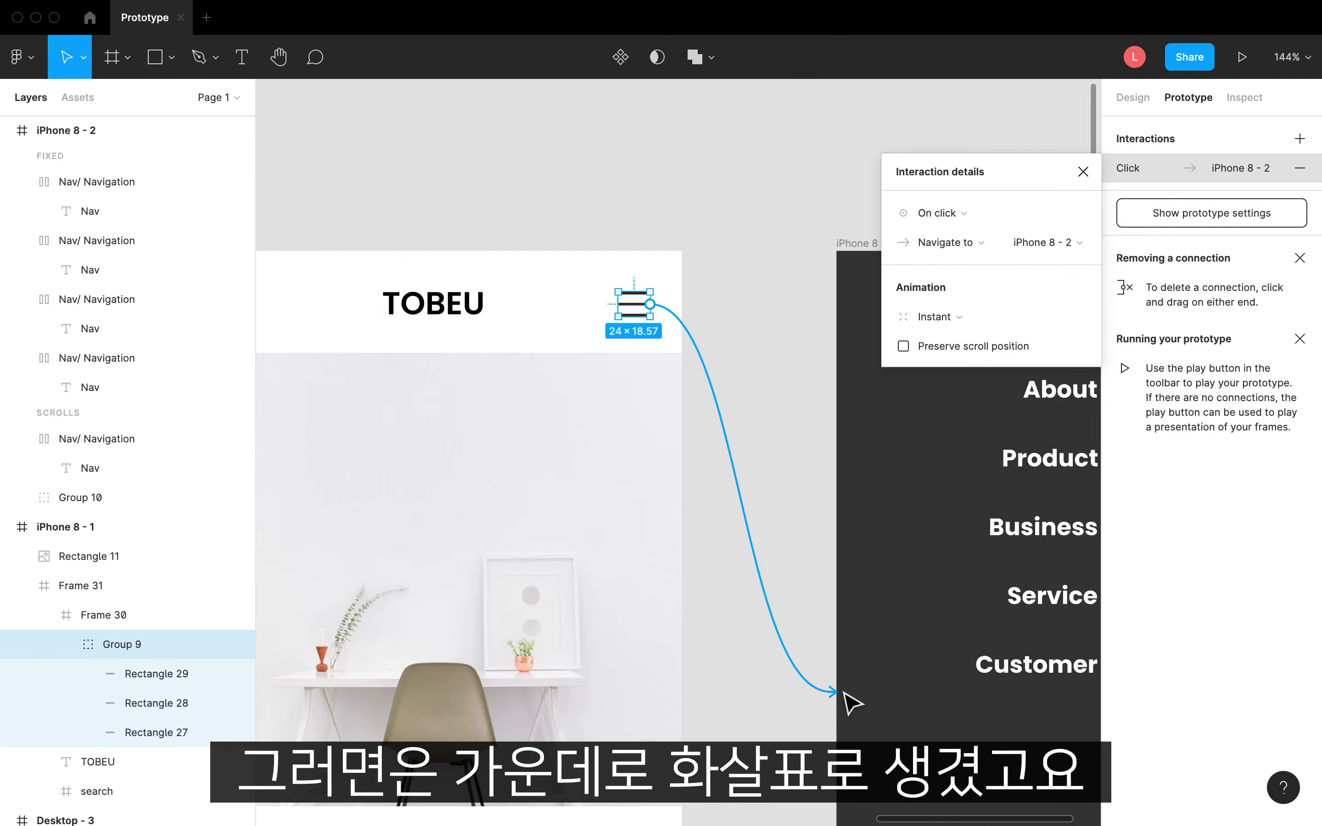
scroll(868, 519, "right", 3)
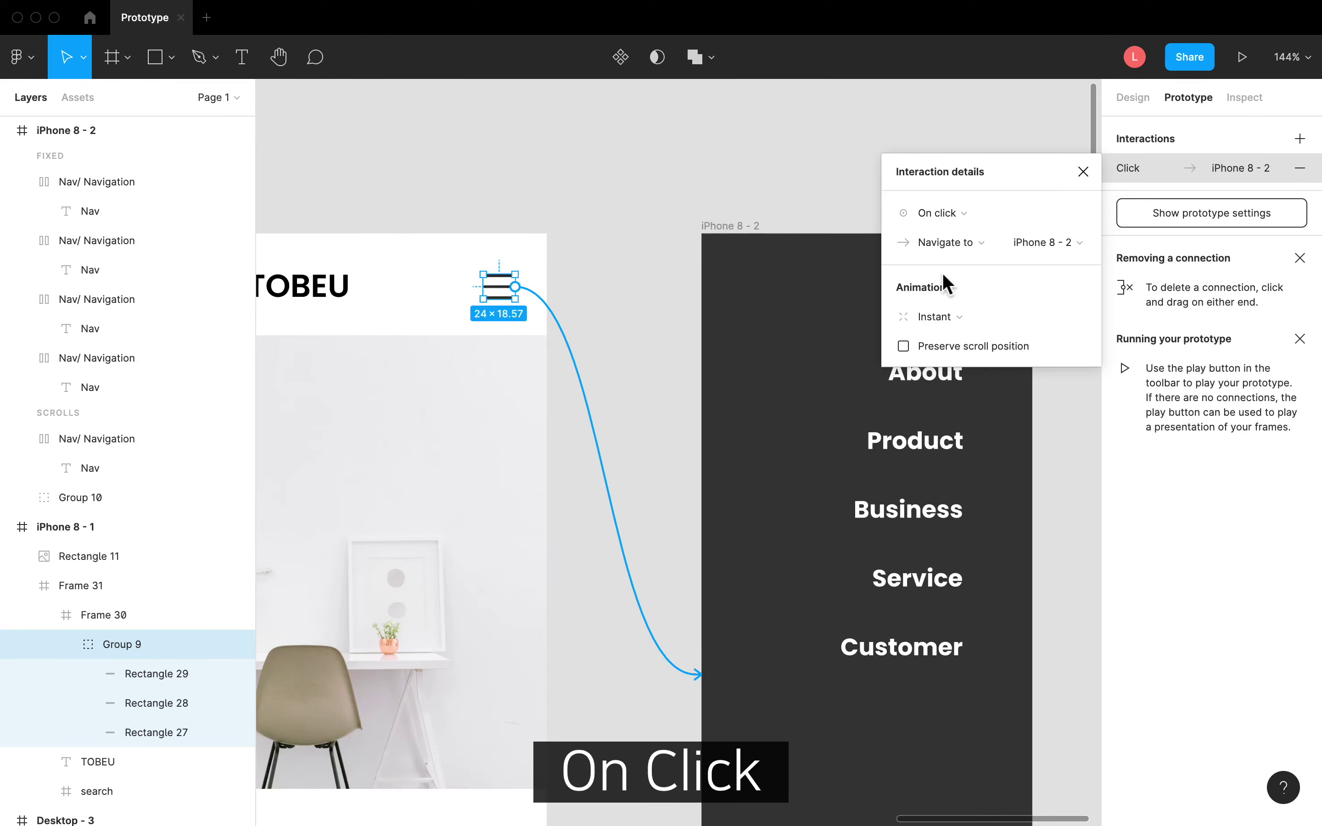
left_click(939, 213)
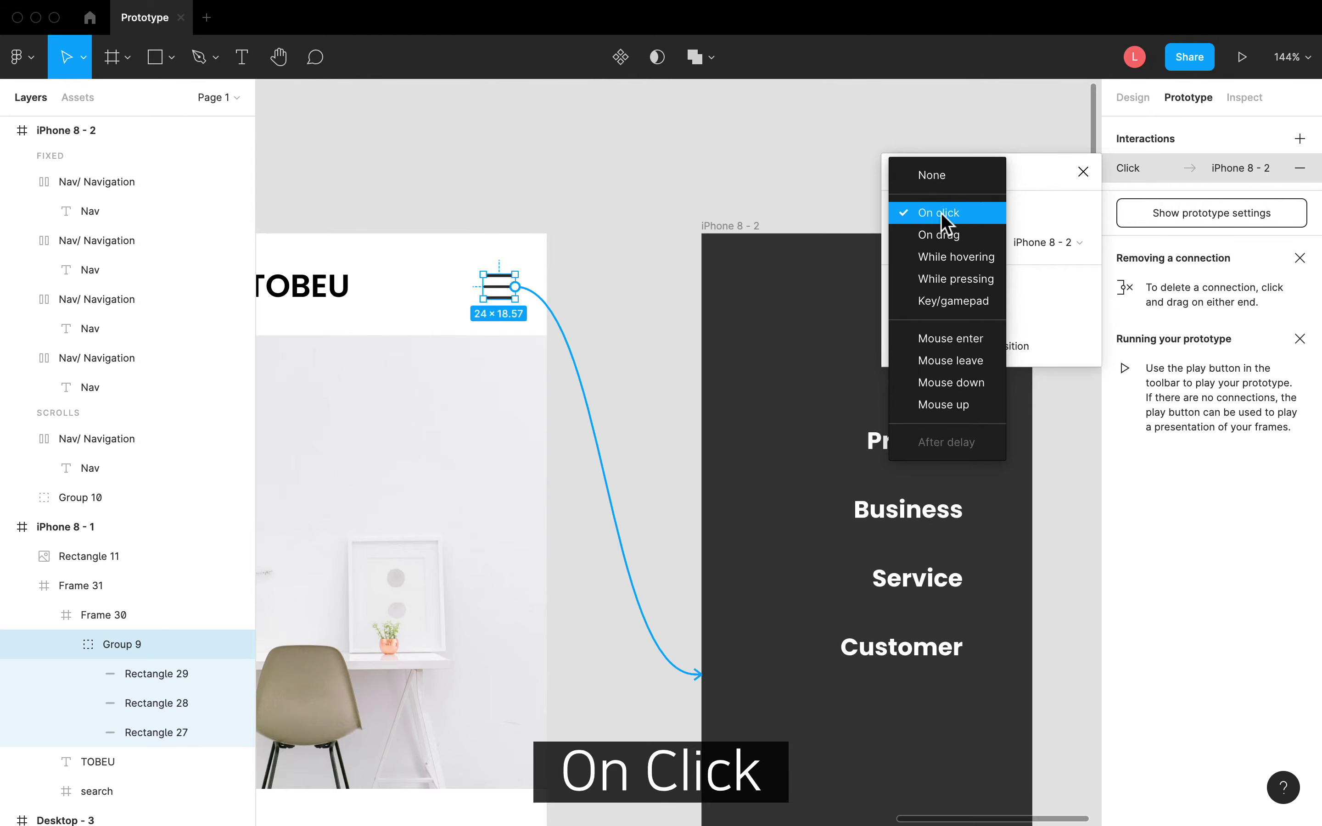
left_click(941, 213)
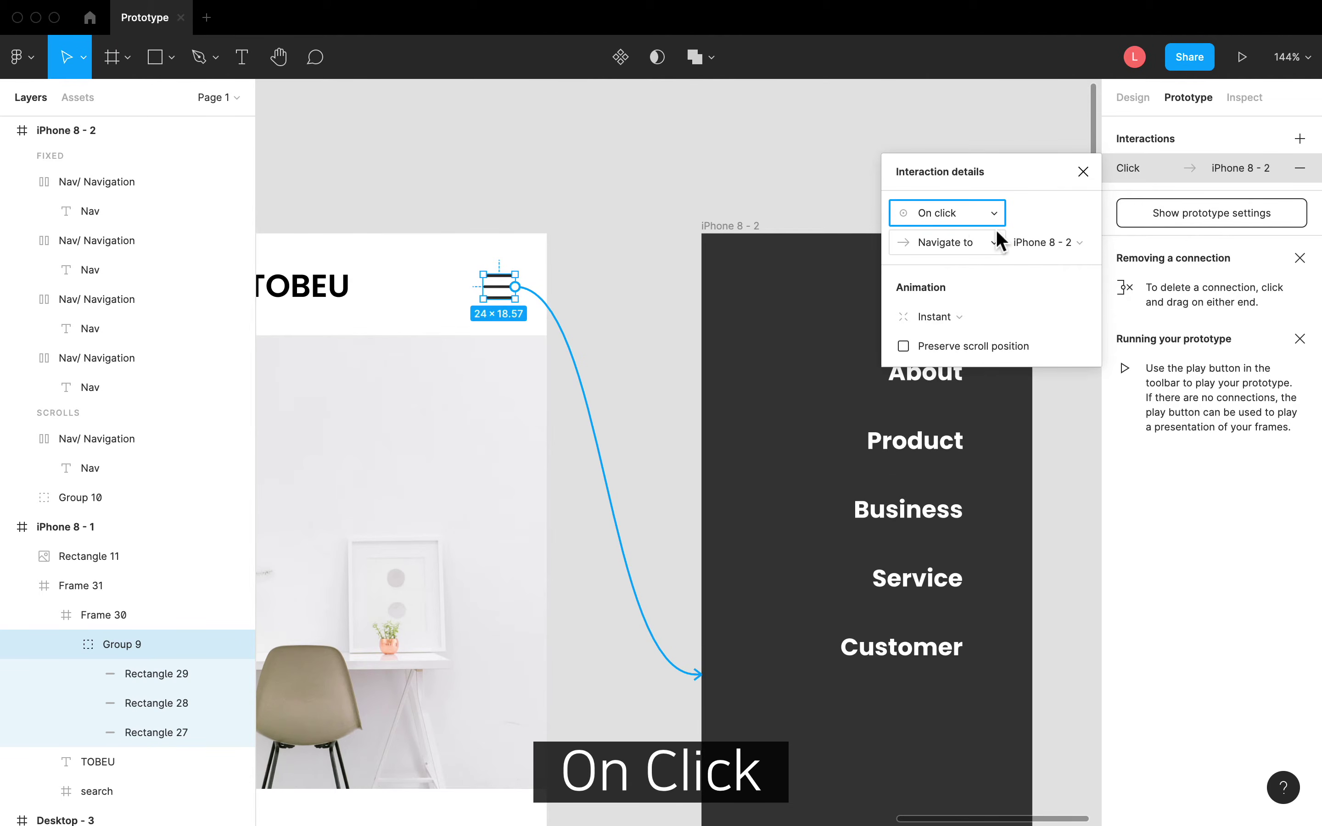
left_click(989, 244)
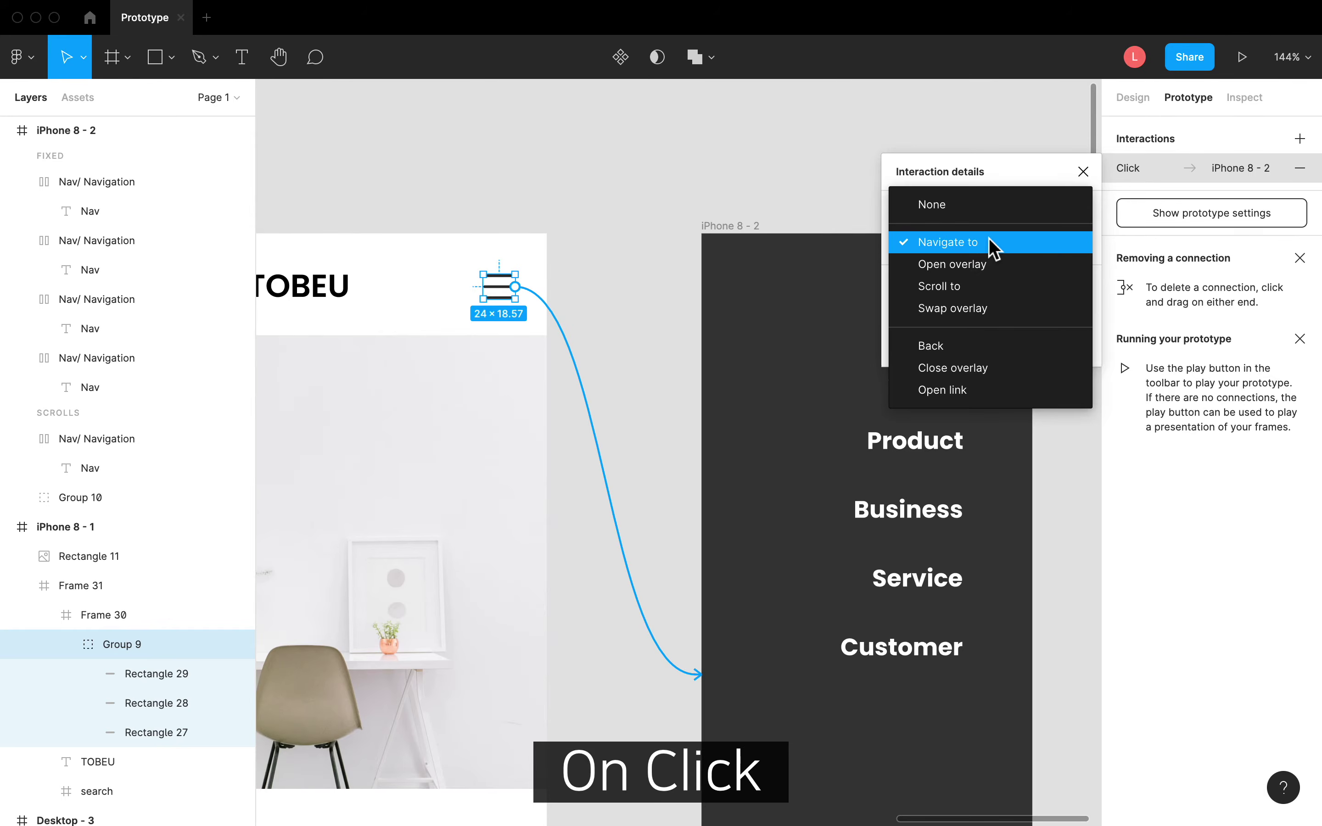
left_click(960, 267)
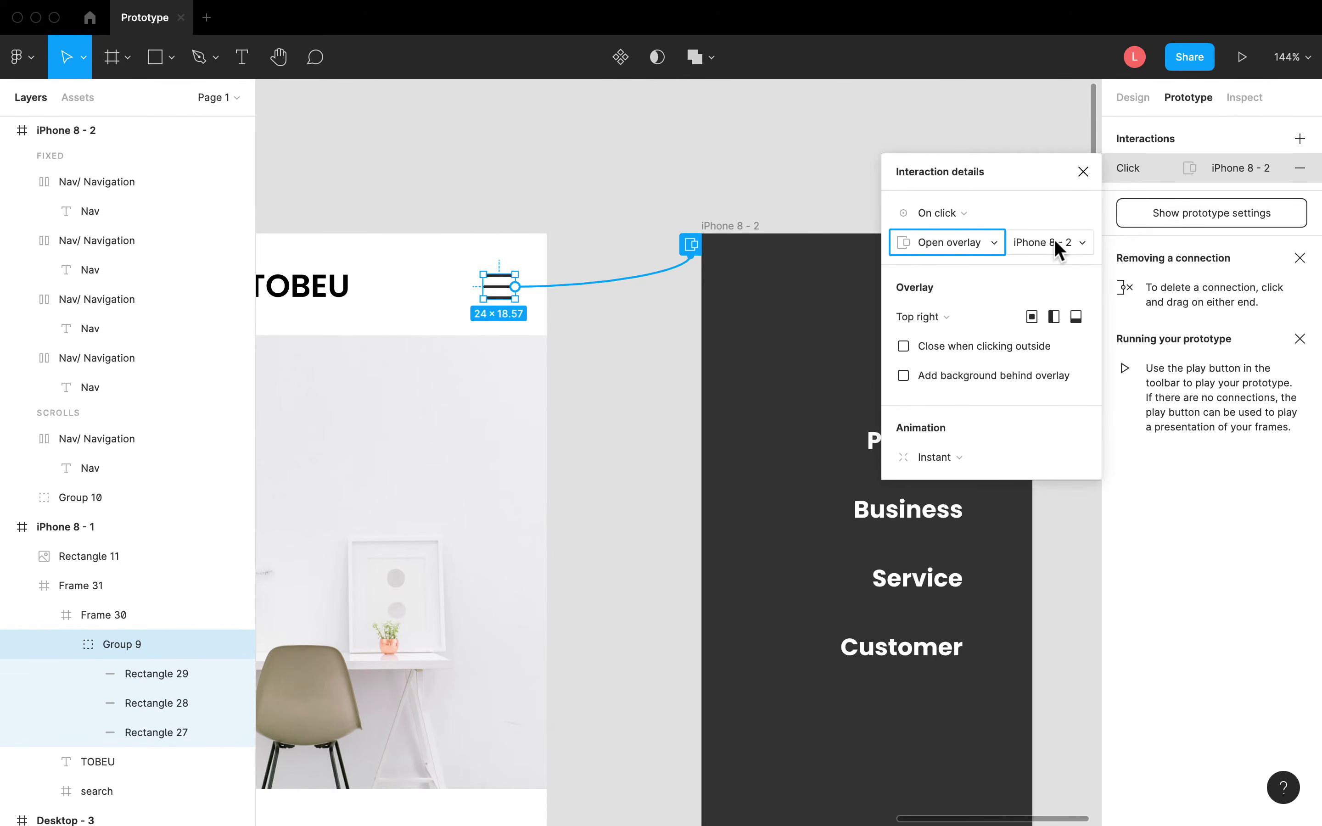
Try a manual overlay position over the middle of iPhone 8 - 1, and return the position to Top right
left_click(941, 321)
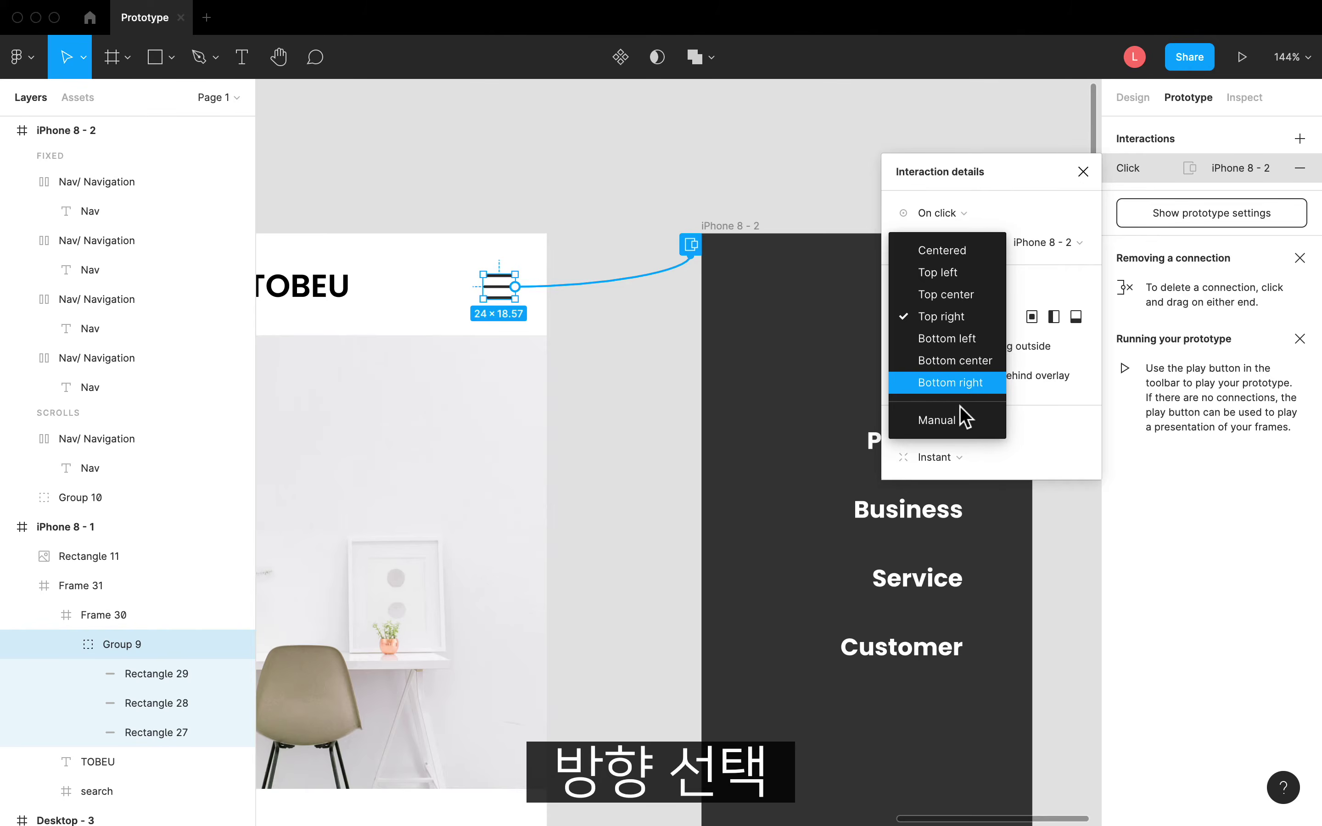
left_click(938, 420)
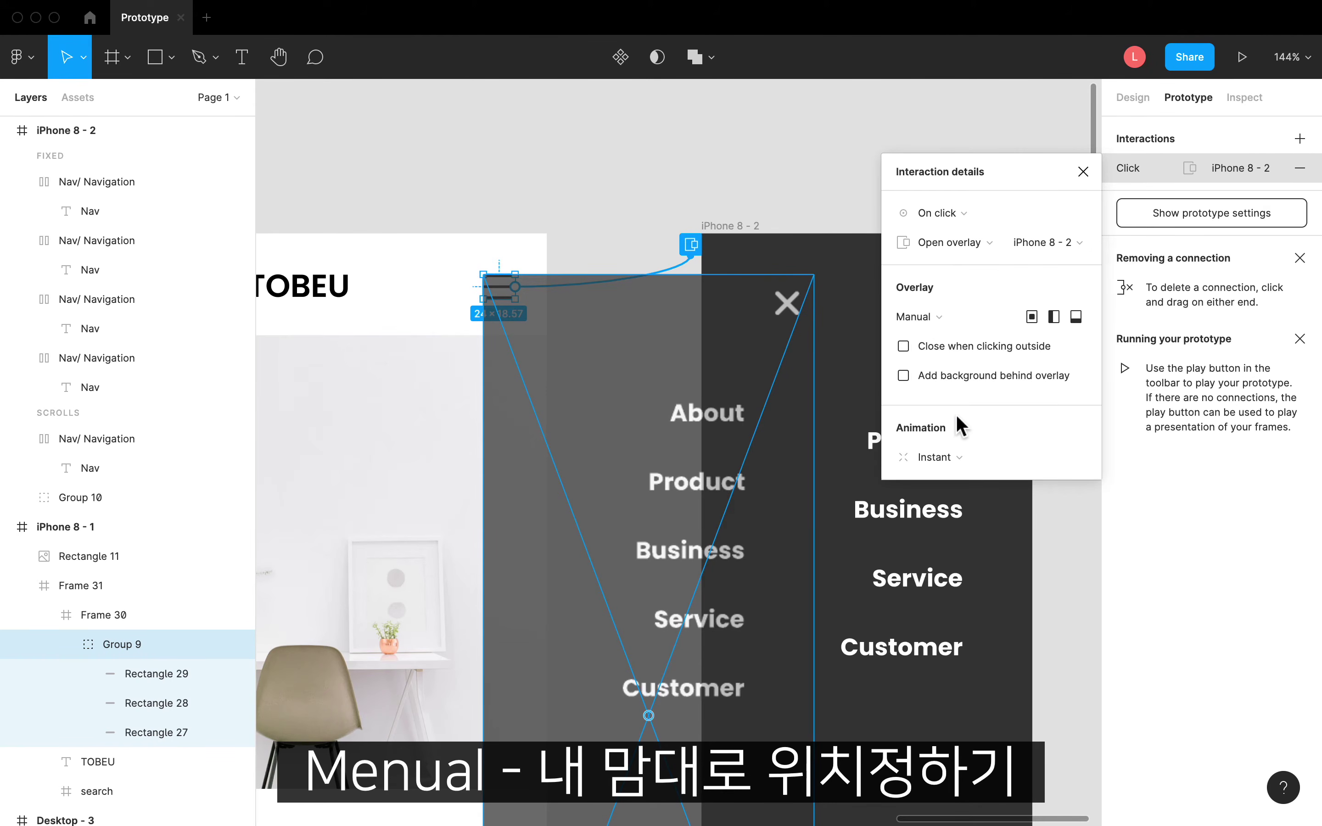
scroll(842, 432, "down", 5)
left_click_drag(819, 437, 590, 429)
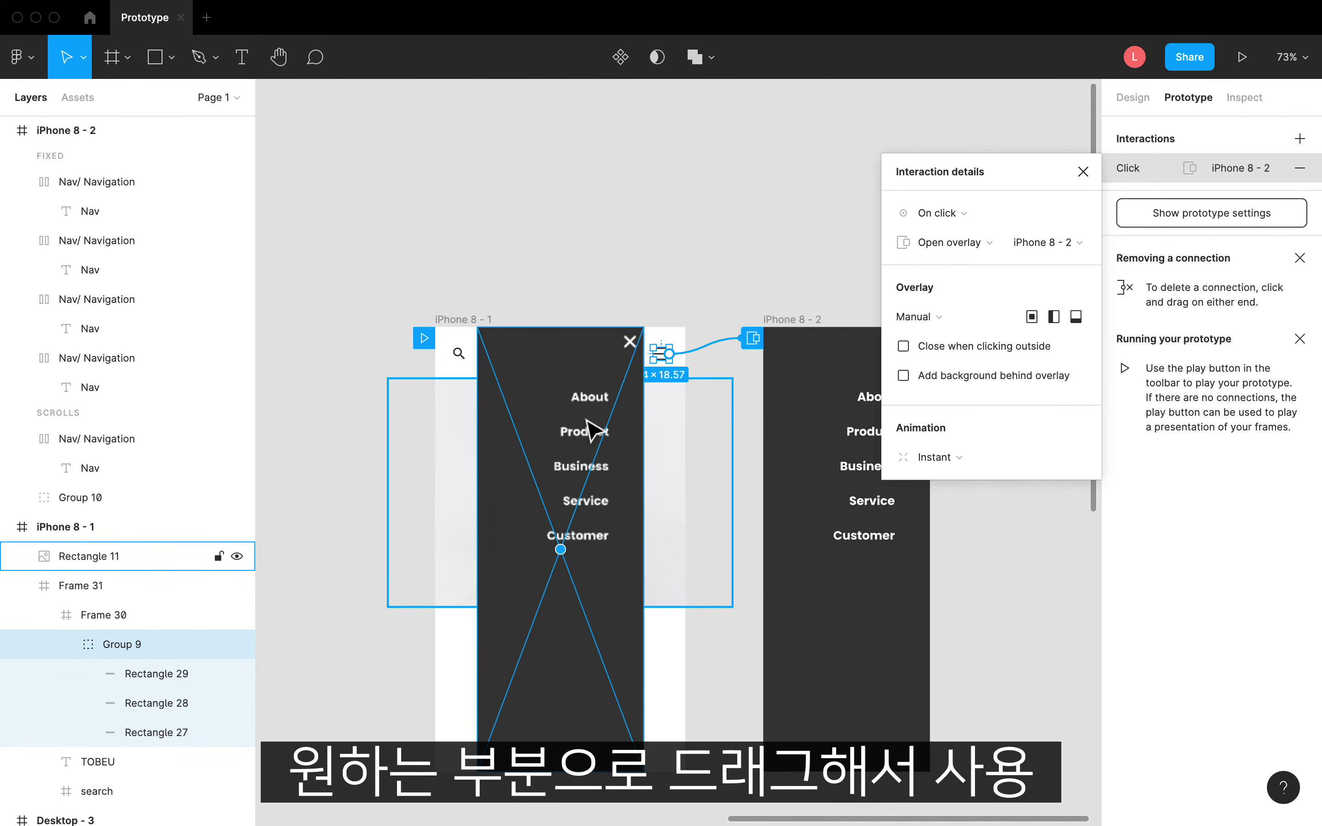
key("ctrl+z")
left_click(932, 315)
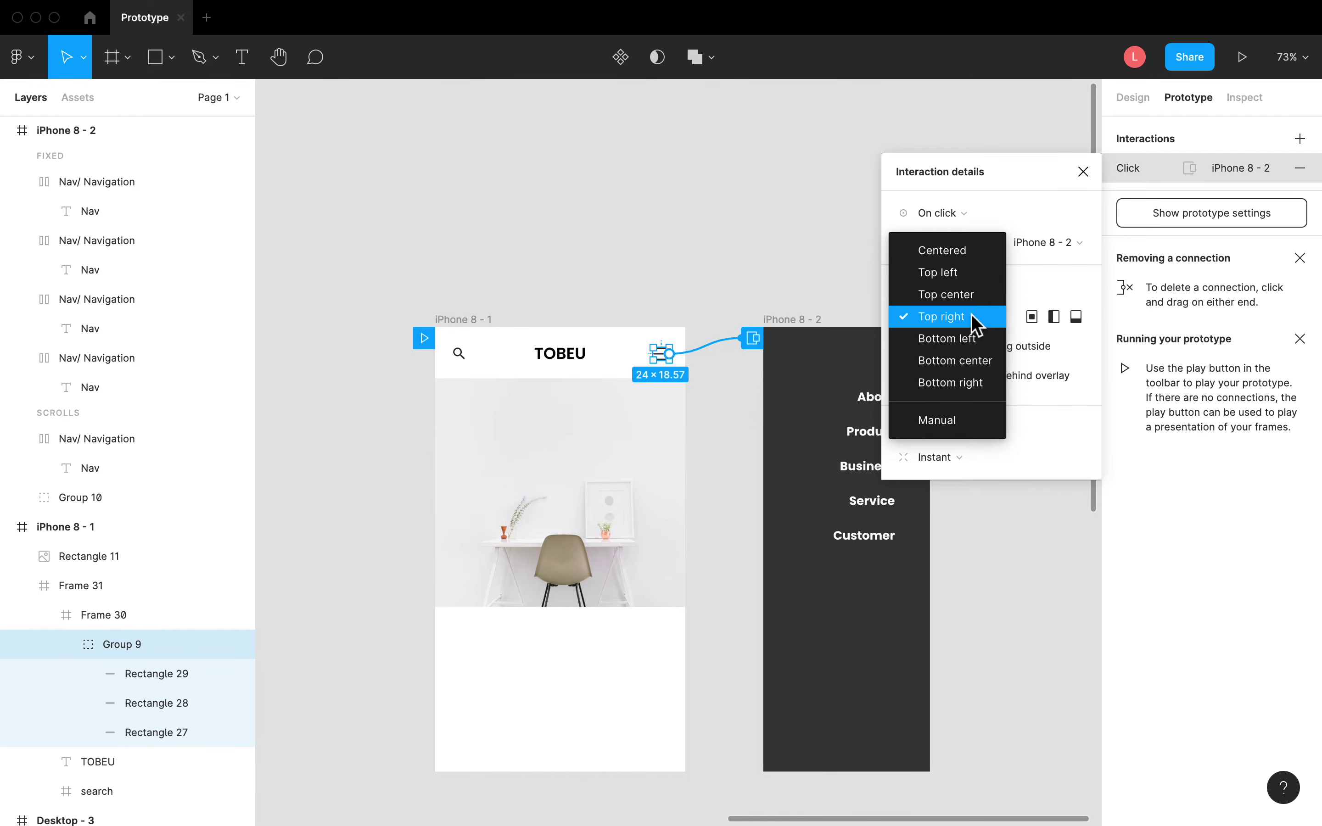
left_click(1051, 269)
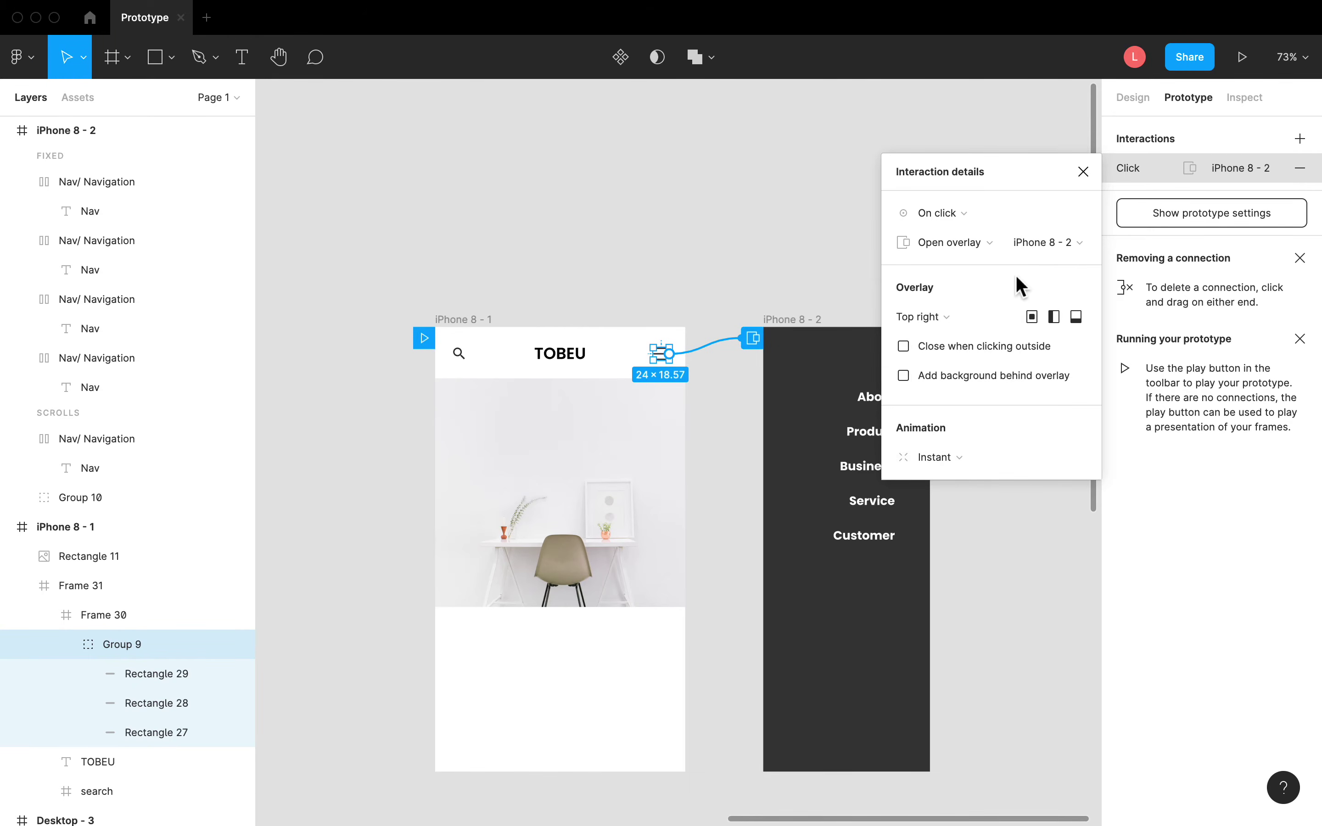
Set the overlay's animation to Move in with a duration of 500 ms
left_click(947, 456)
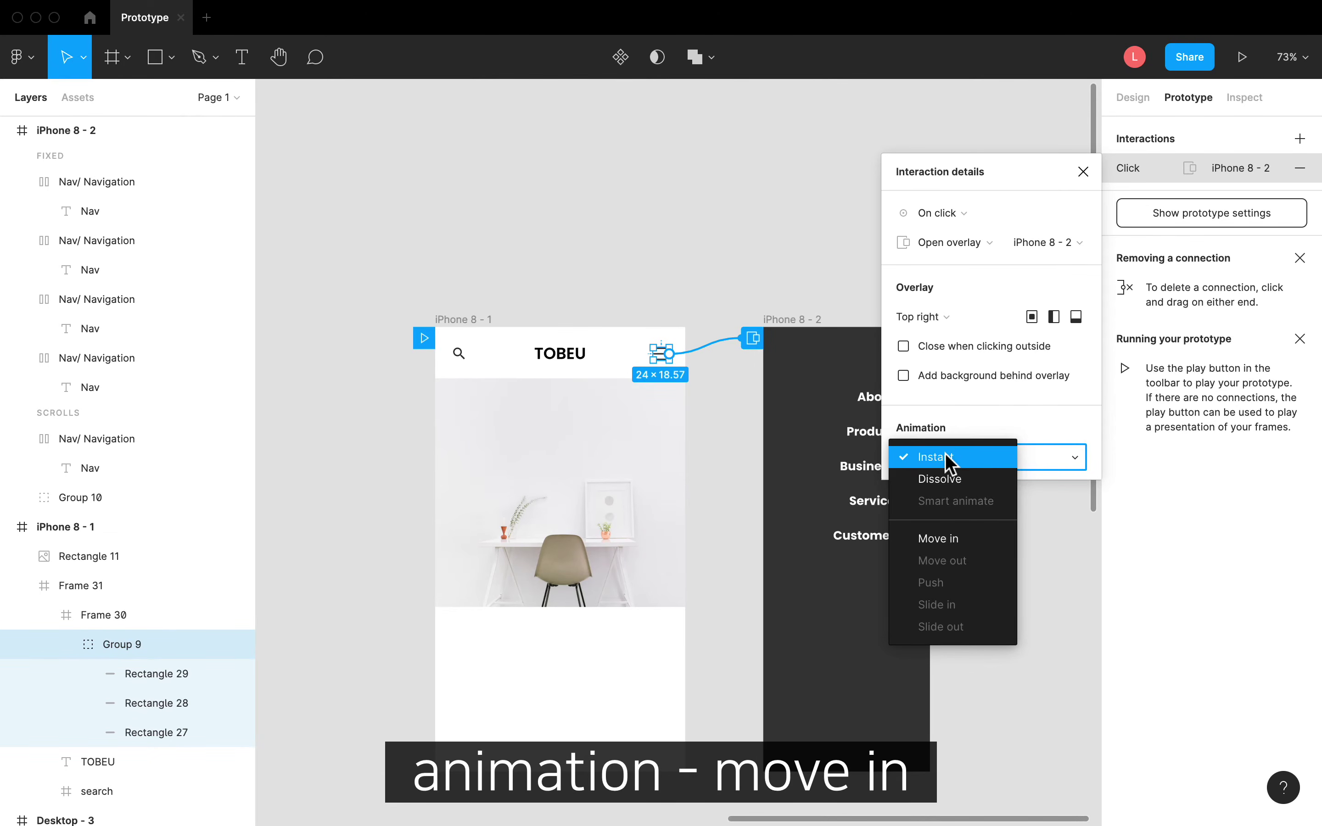
left_click(948, 541)
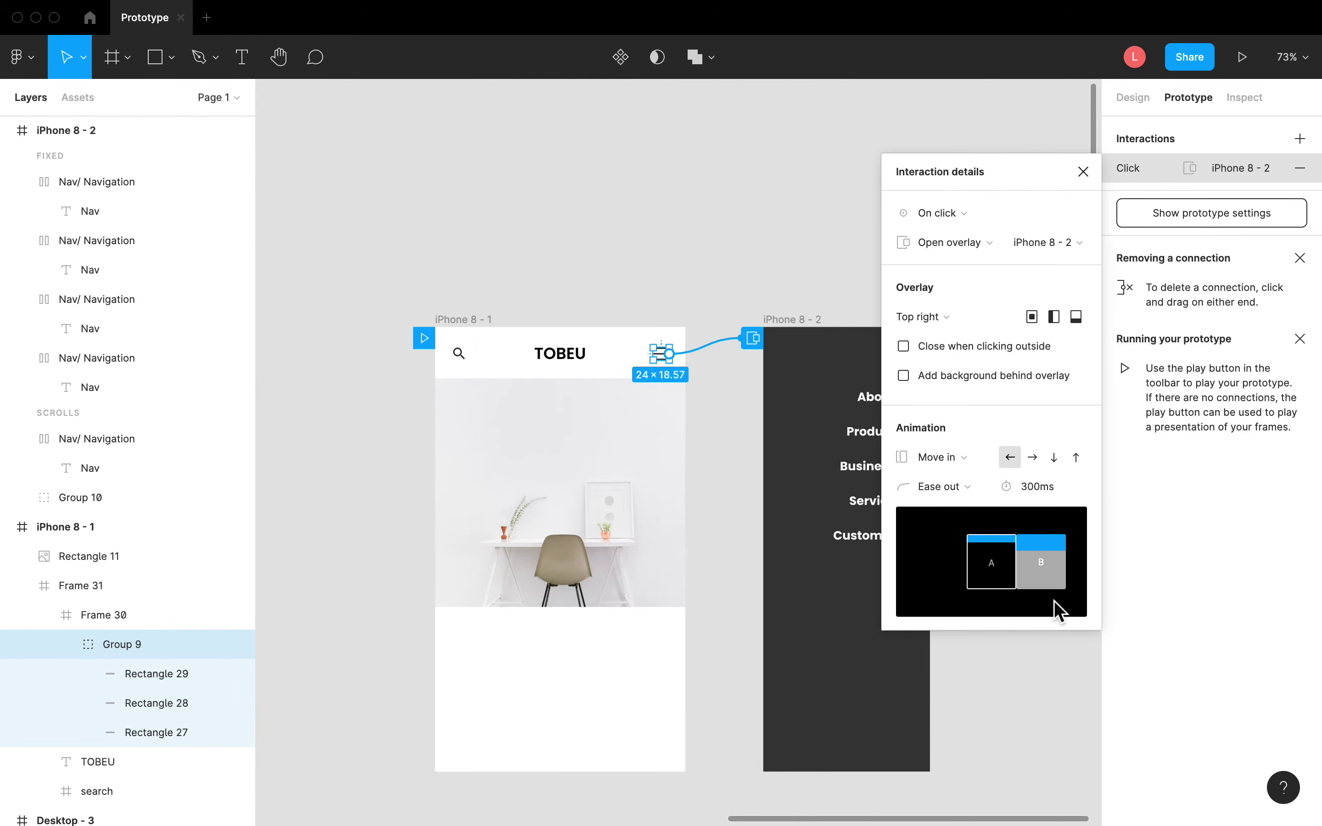
left_click(1040, 485)
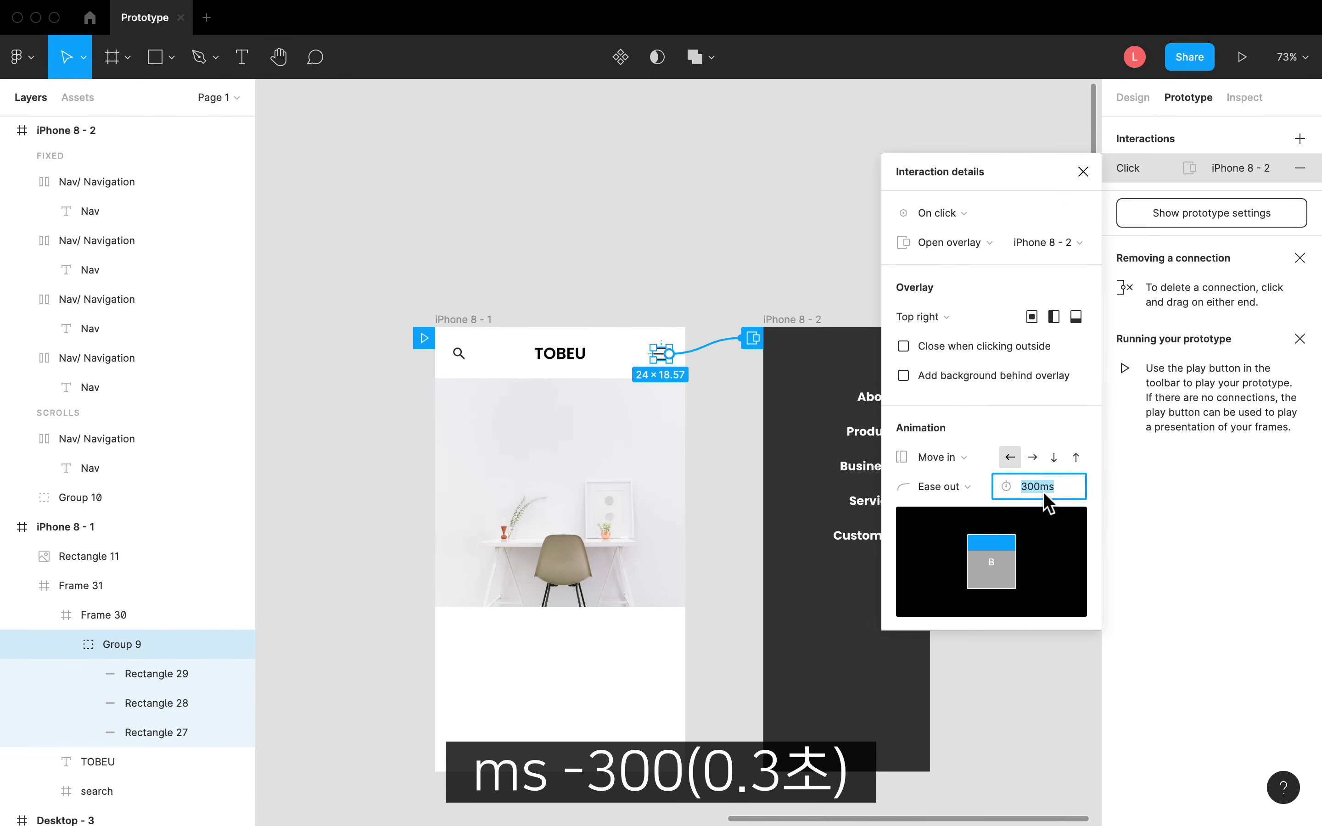
type("100")
key("BackSpace")
key("BackSpace")
key("BackSpace")
type("500")
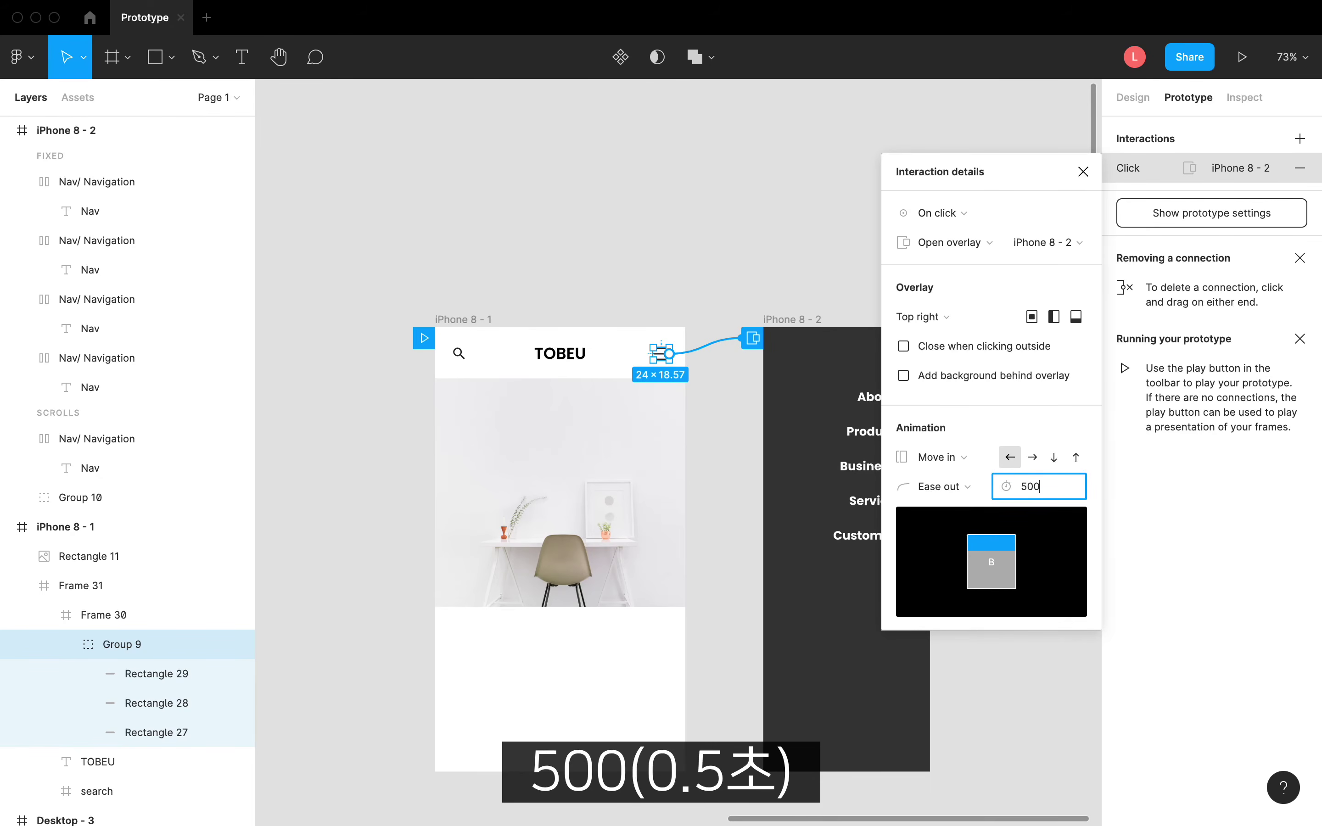
key("Return")
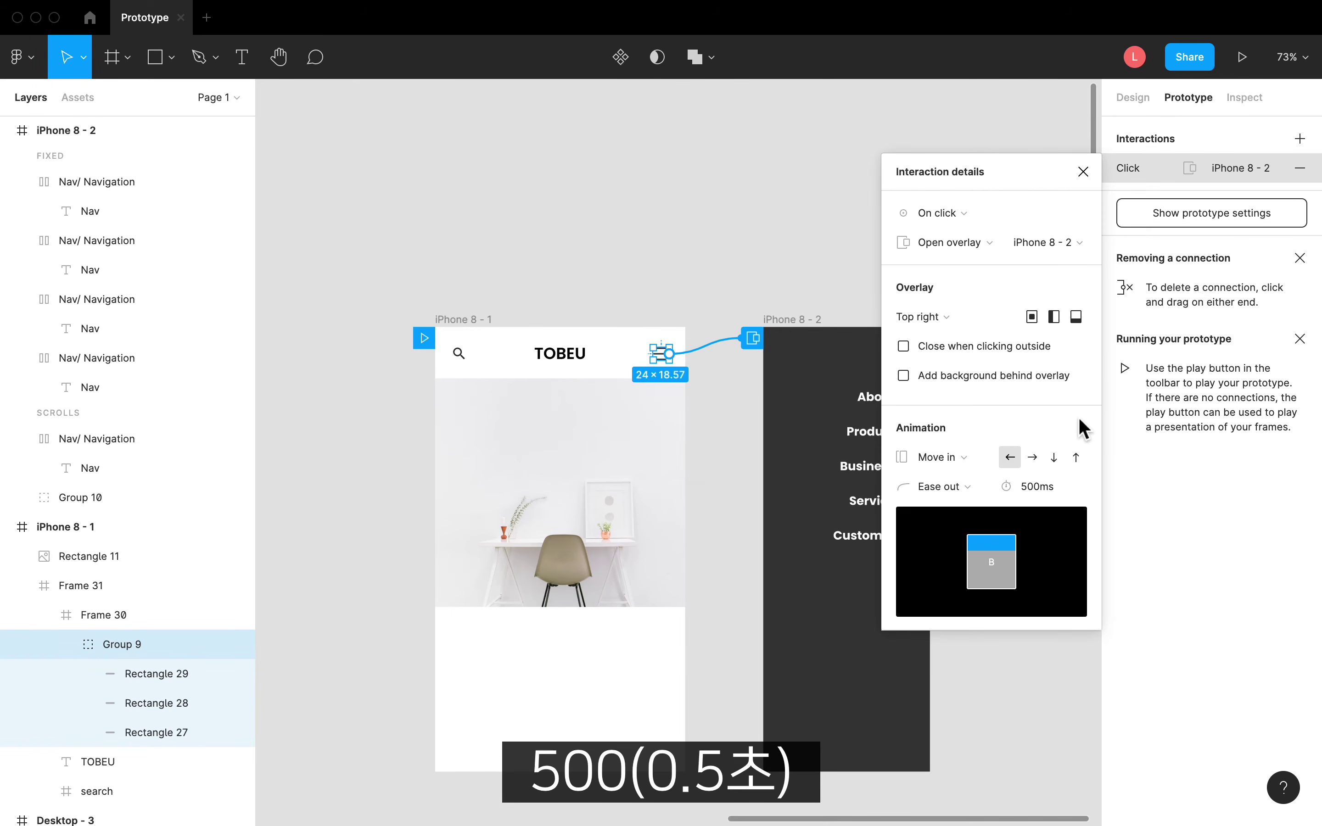
Present the prototype and test opening the drawer menu from the hamburger icon
left_click(1243, 58)
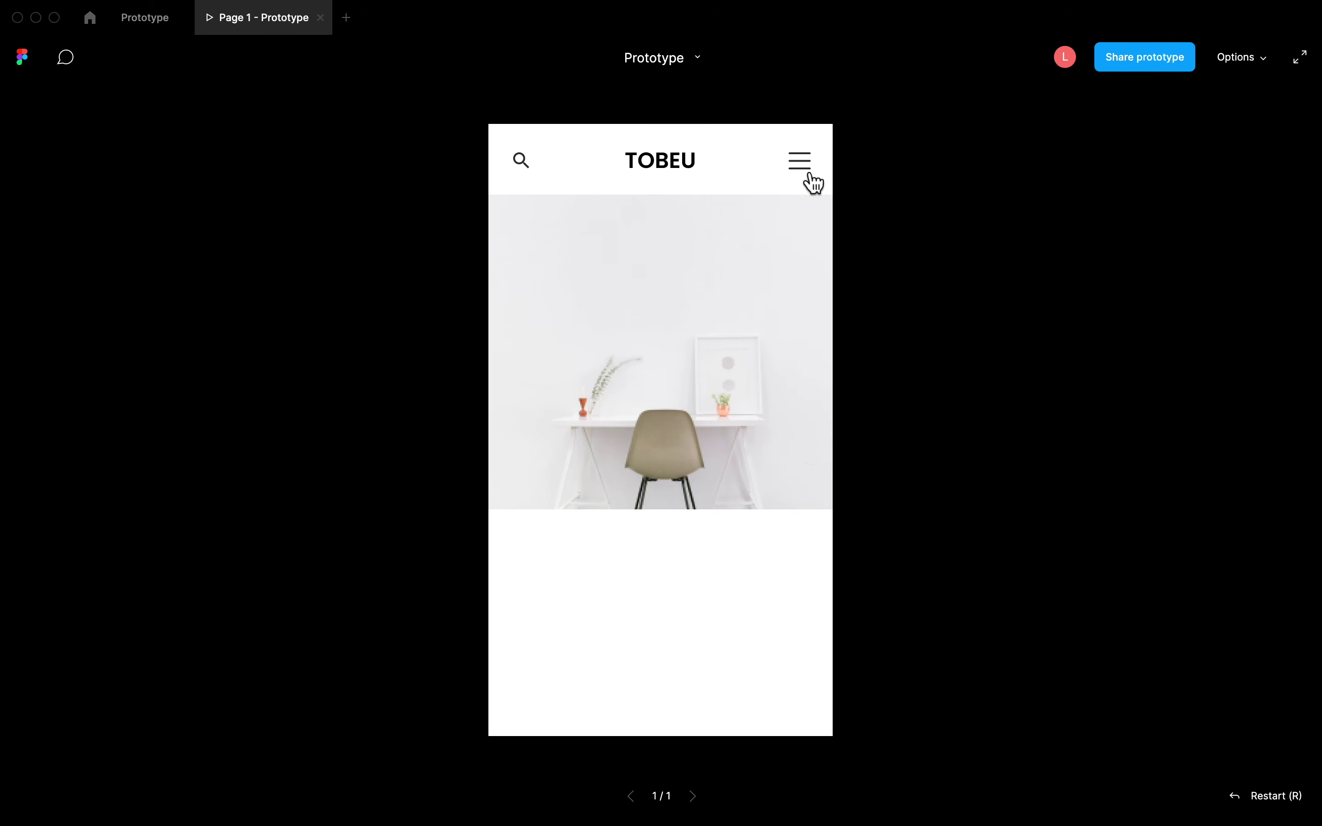
left_click(808, 172)
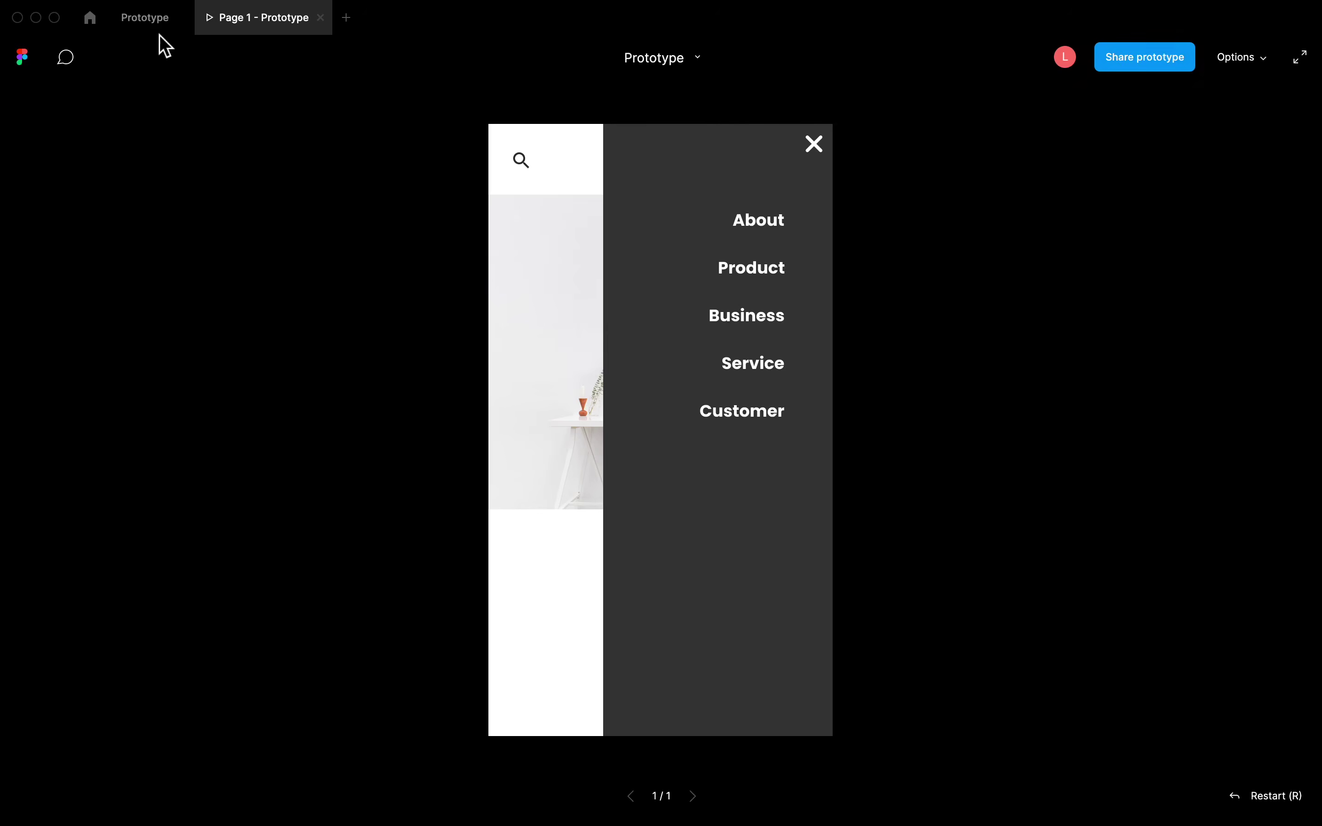
Set the Move in animation's duration to 300 ms and return to the prototype presentation
left_click(153, 21)
left_click(1052, 486)
type("300")
key("Return")
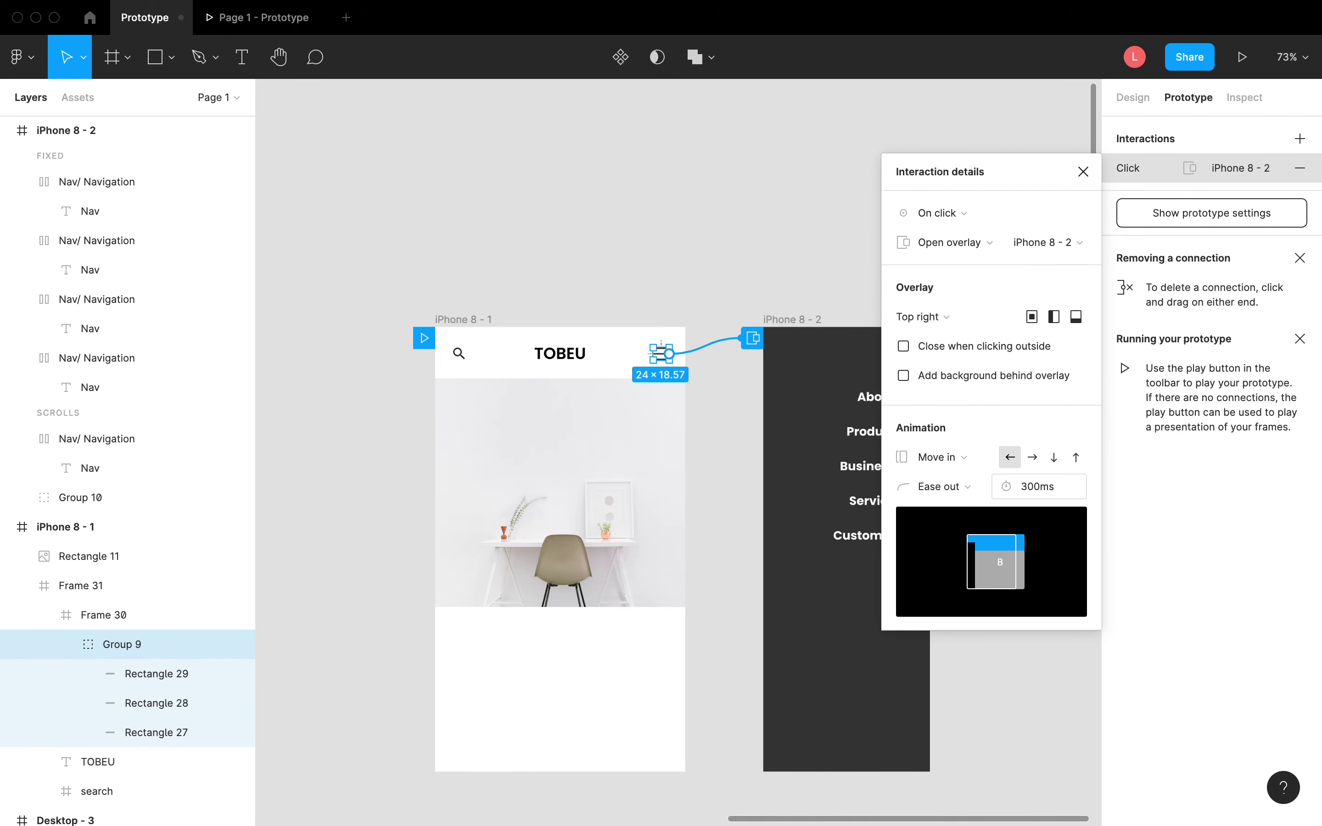
left_click(1242, 57)
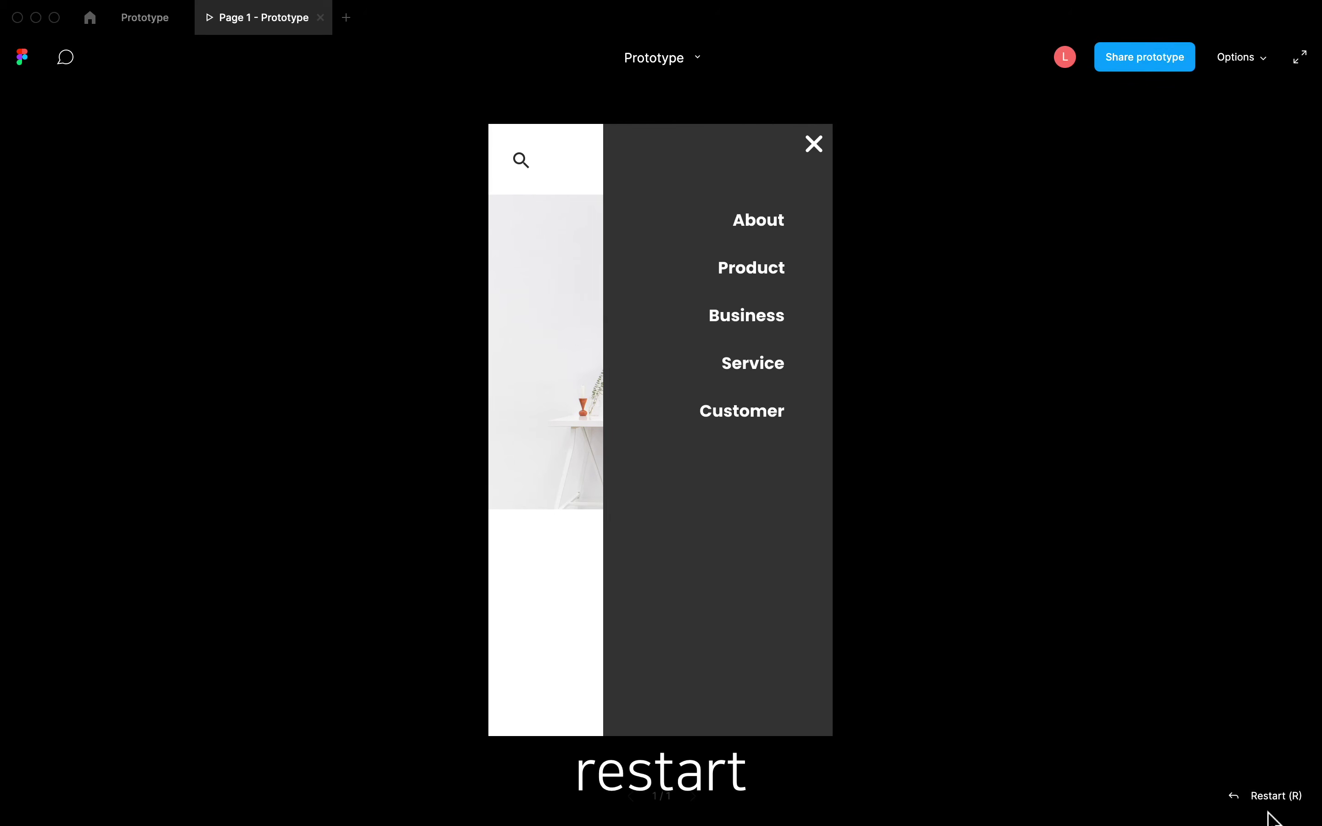
Restart the prototype, test opening the drawer menu from the hamburger icon, and return to the design file
left_click(1274, 799)
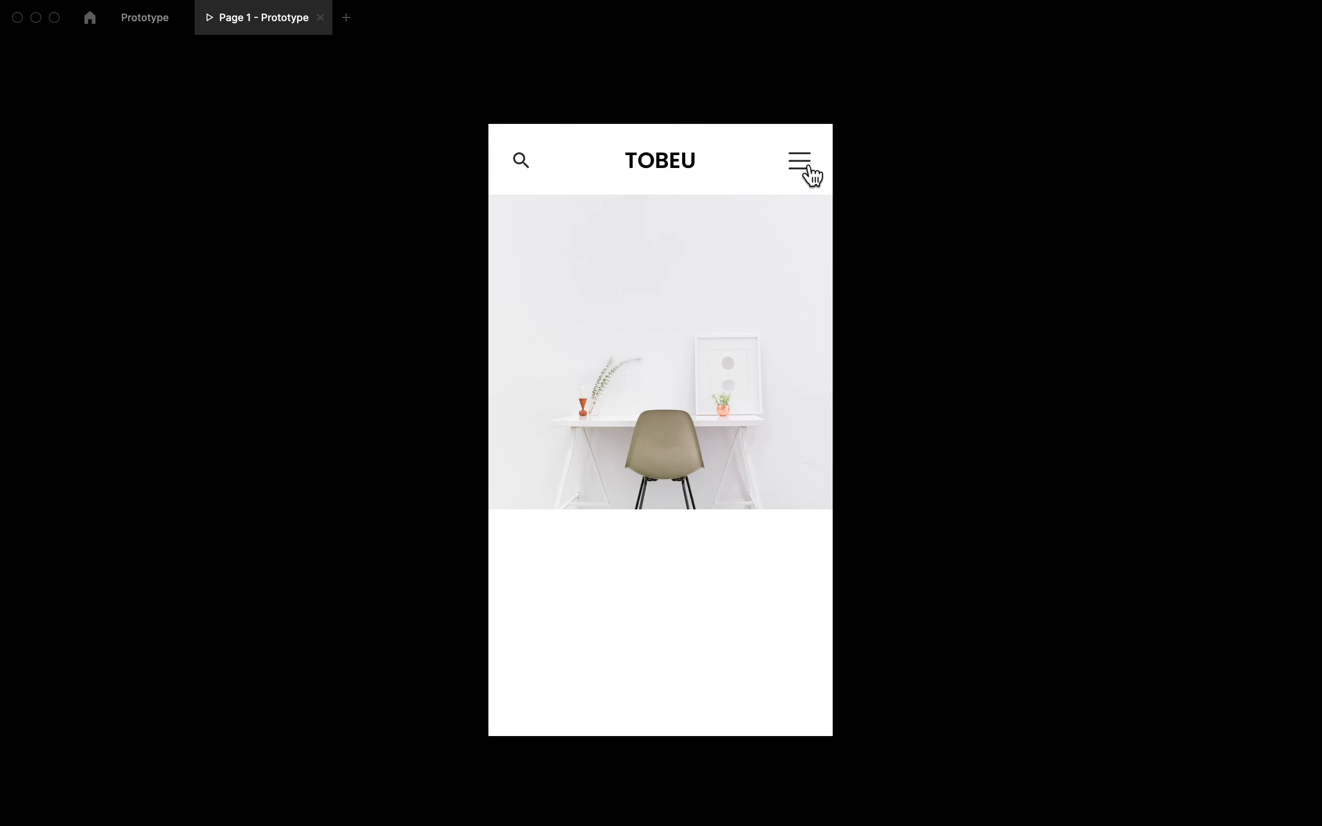
left_click(809, 169)
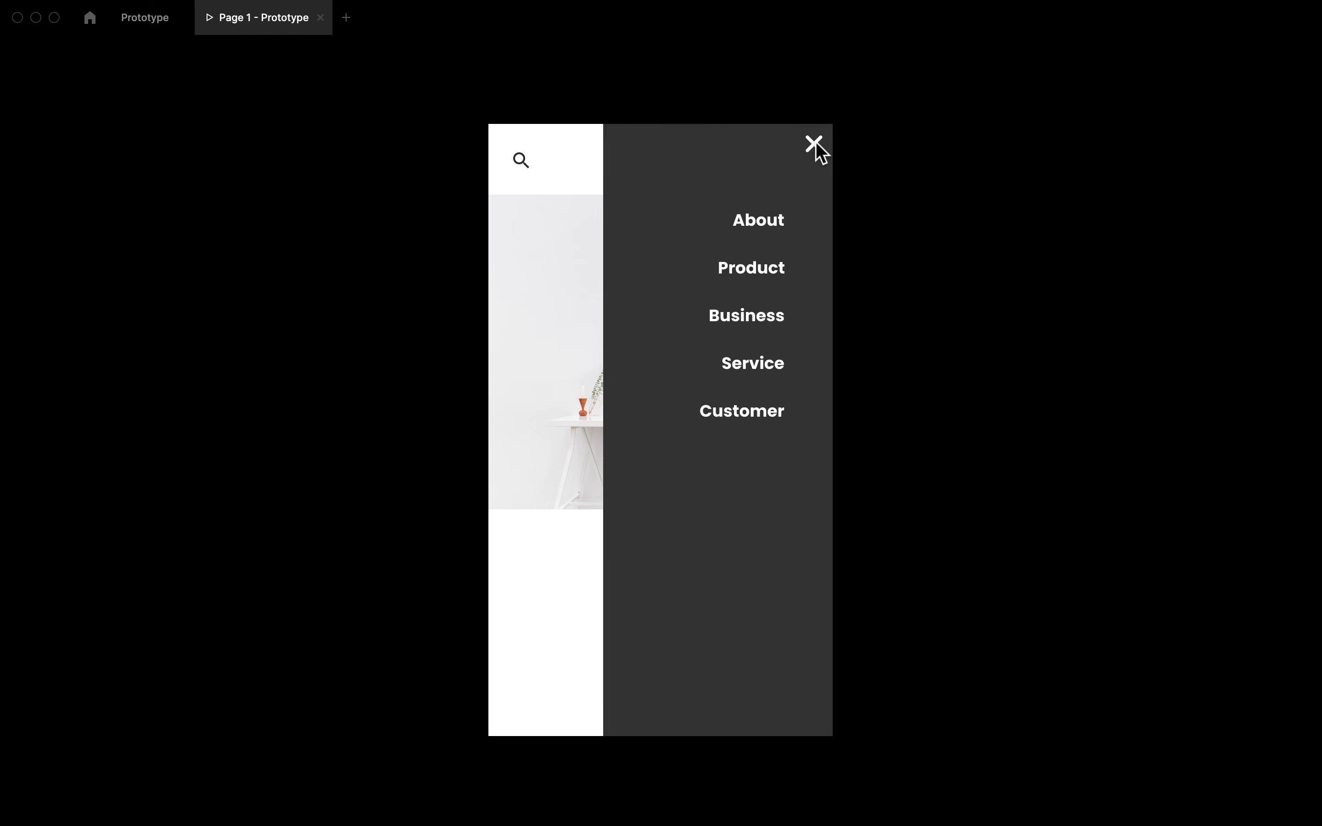
left_click(163, 23)
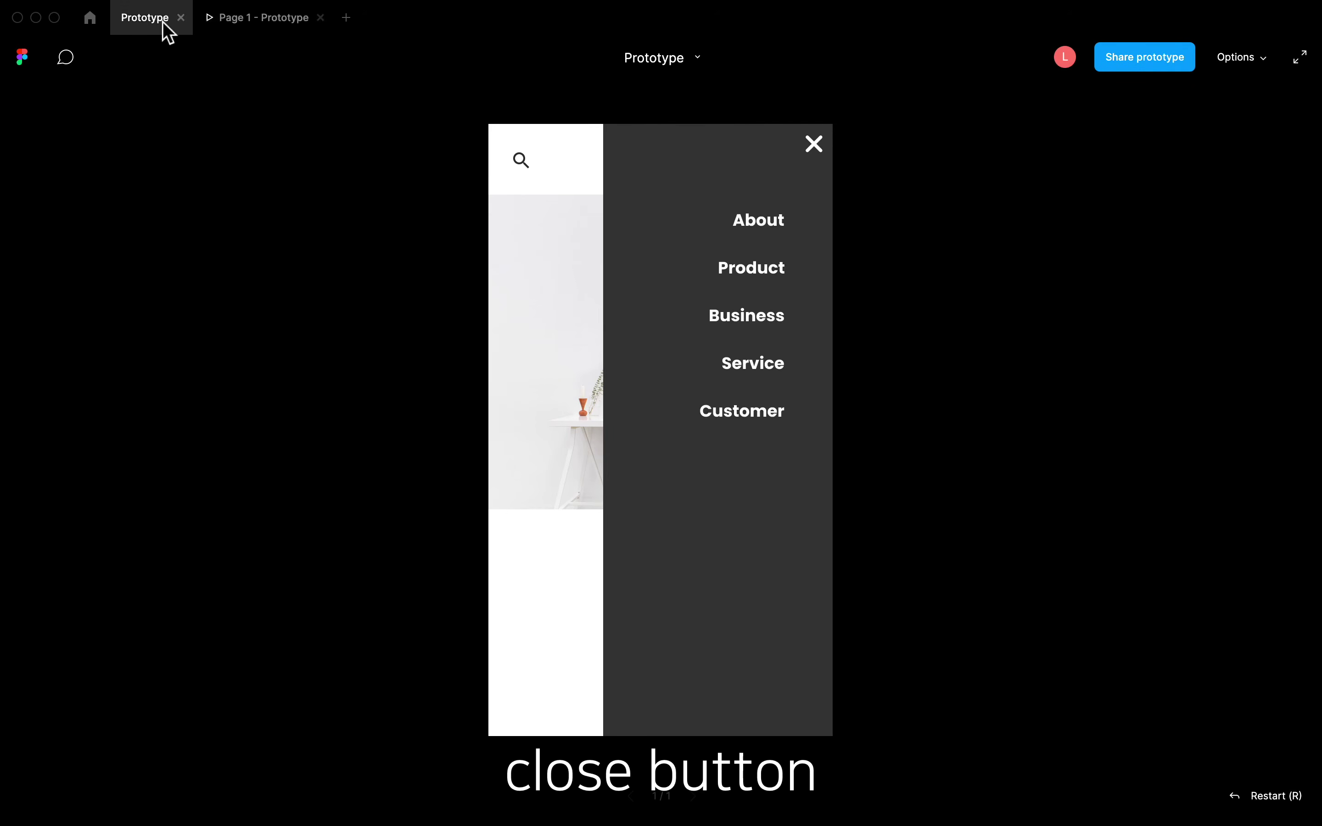
Connect the drawer's X icon on iPhone 8 - 2 to iPhone 8 - 1 and set its on-click action to Close overlay
scroll(794, 399, "right", 5)
scroll(795, 399, "down", 2)
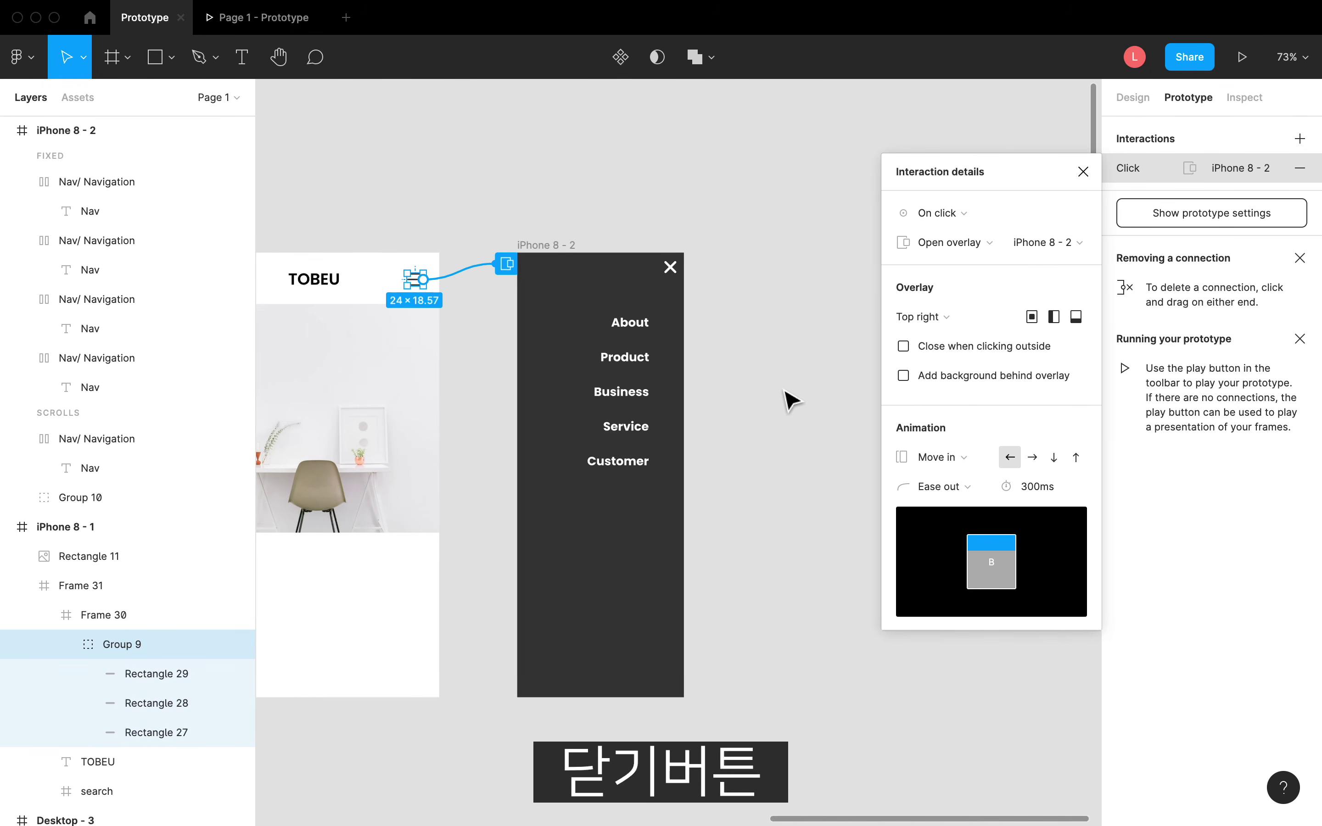
left_click(1083, 172)
left_click(672, 269)
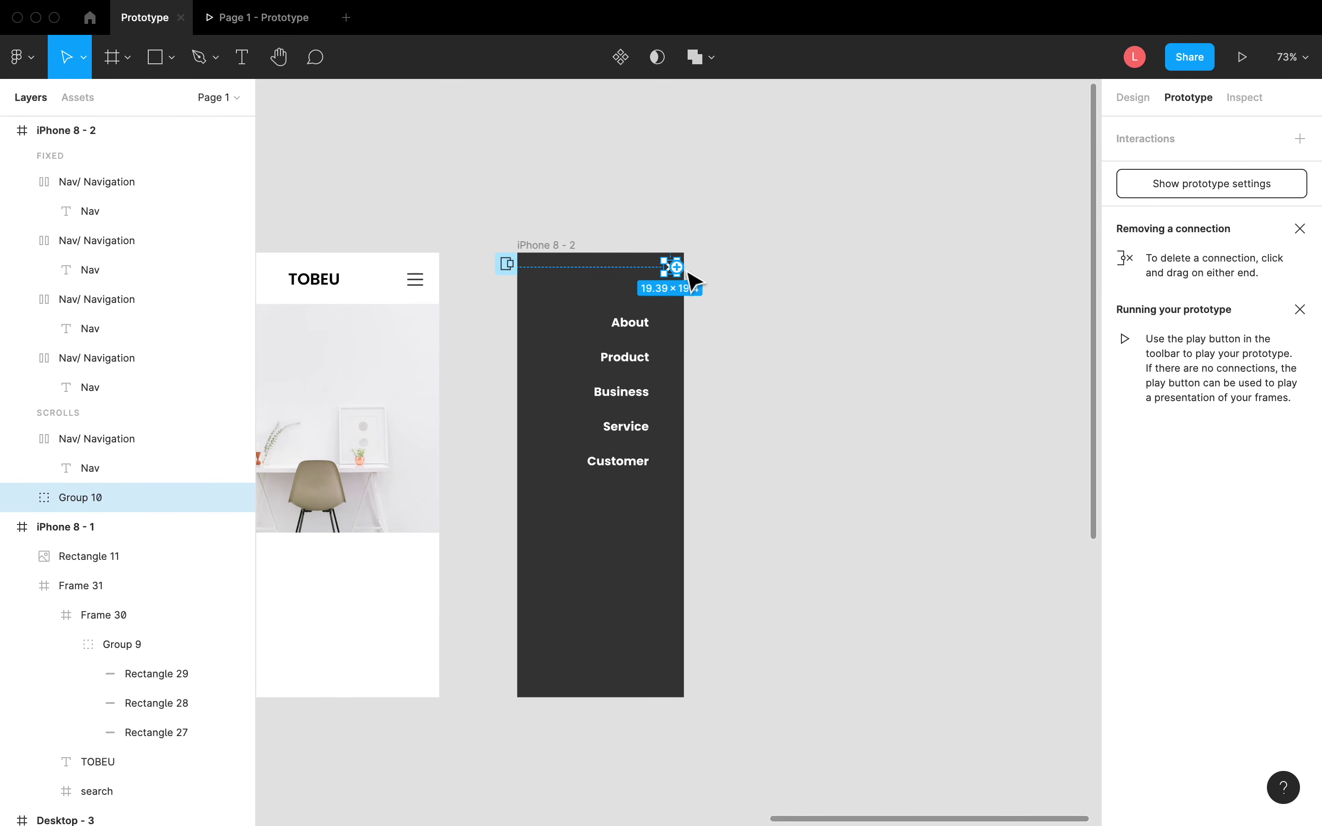
left_click_drag(676, 267, 443, 408)
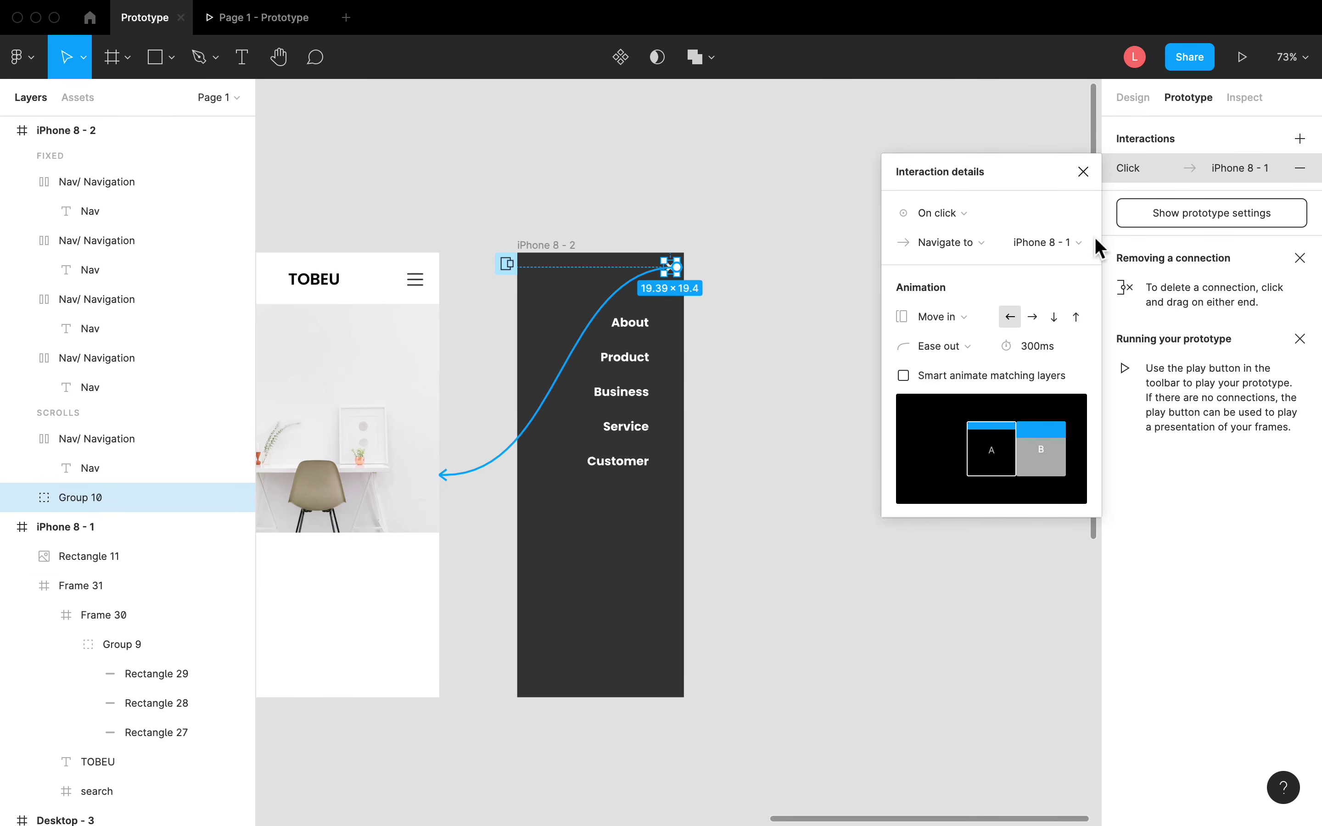
left_click(936, 243)
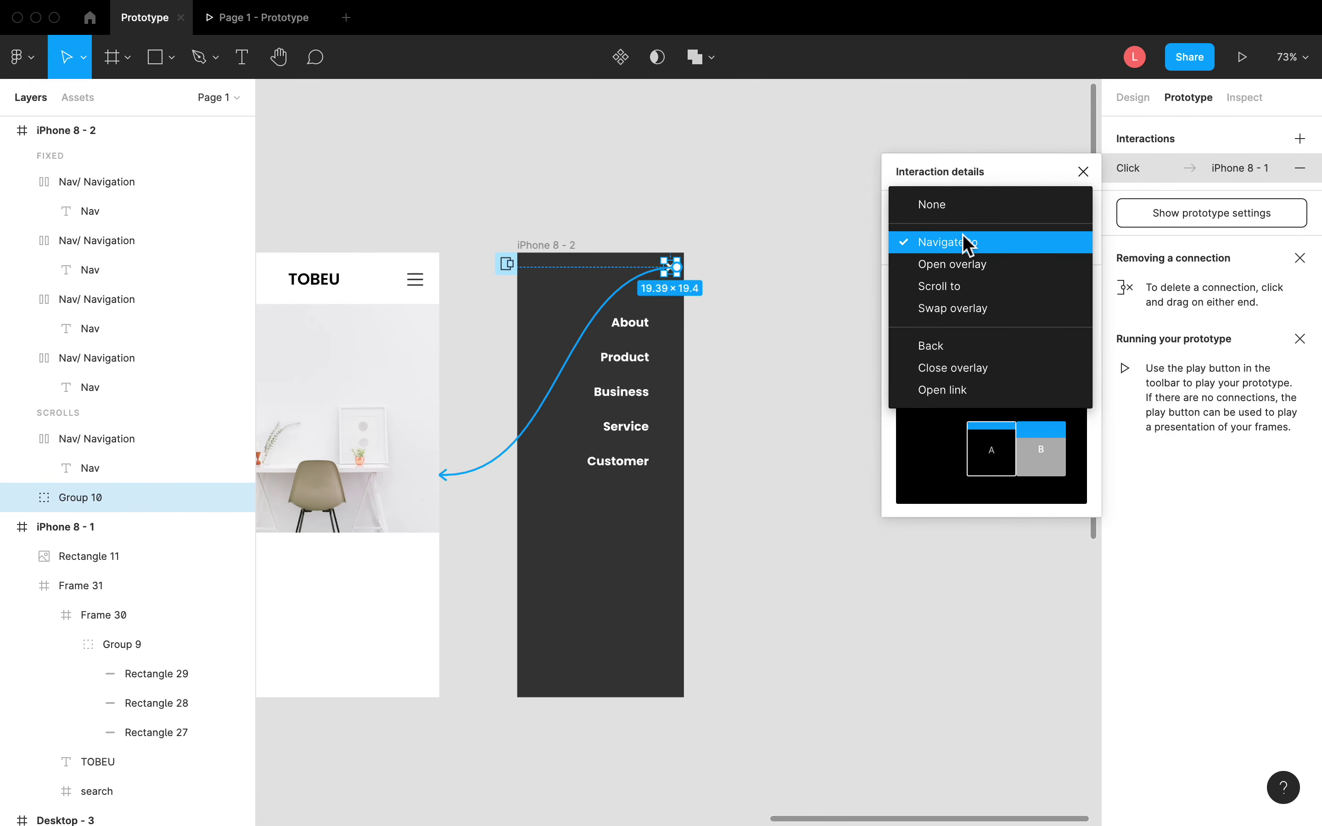
left_click(931, 377)
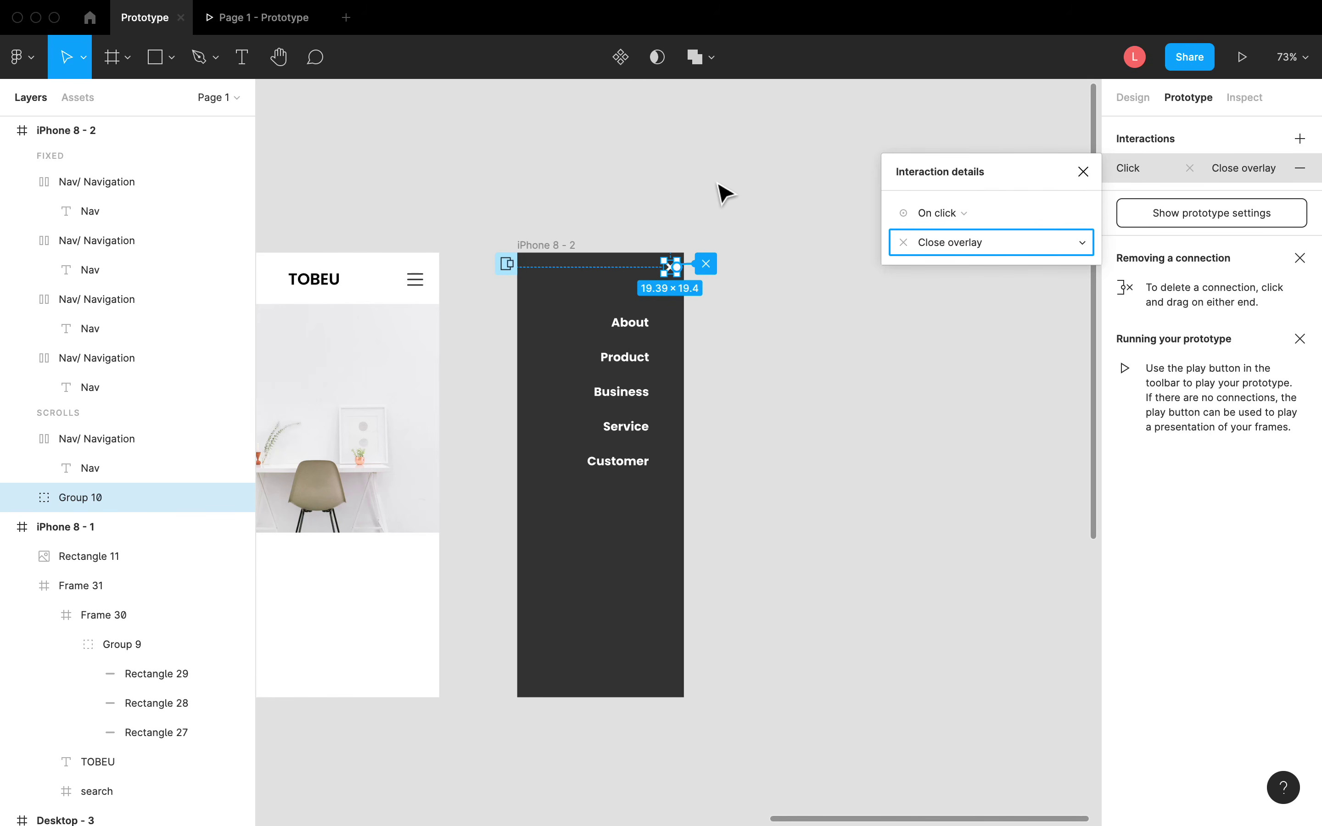
Present the prototype and test opening the drawer with the hamburger icon and closing it with the X icon
left_click(1242, 57)
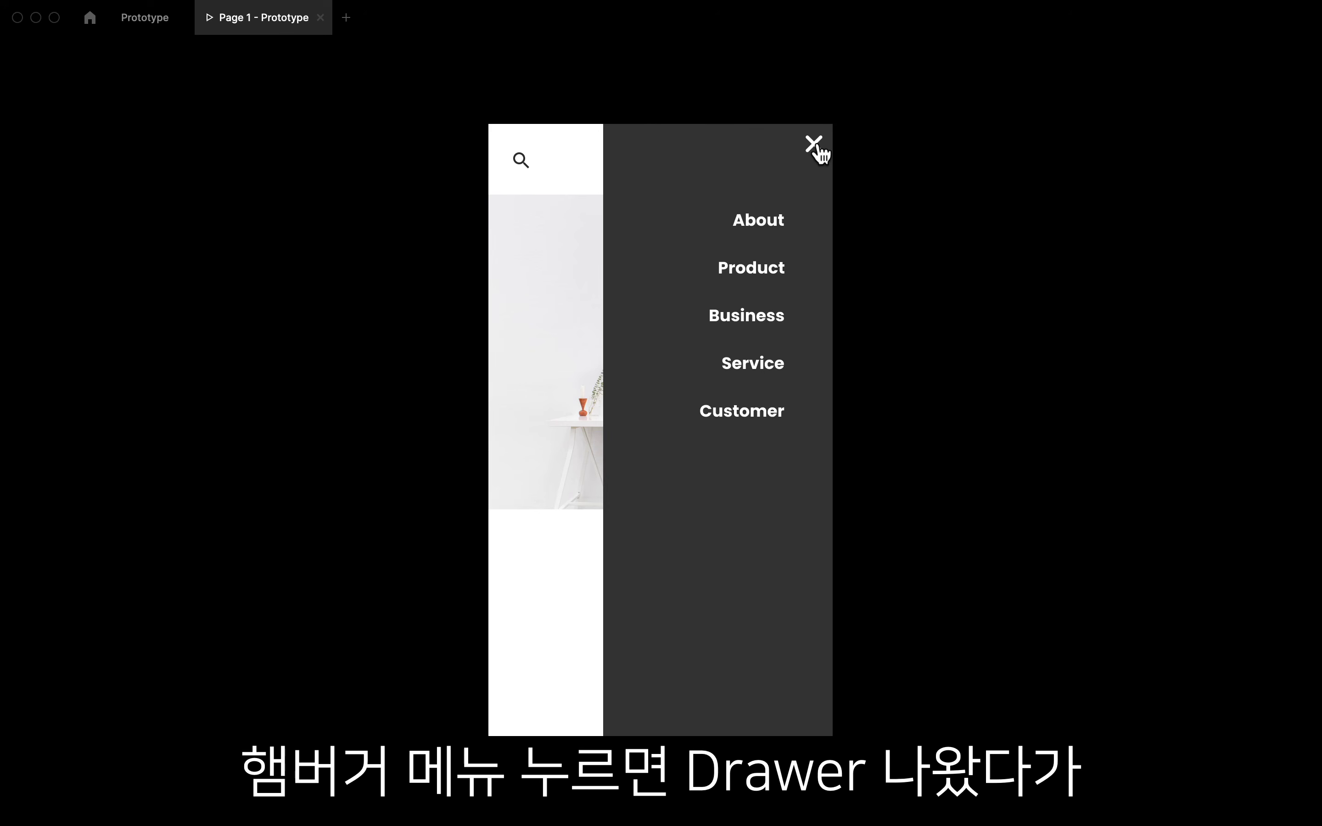
left_click(814, 146)
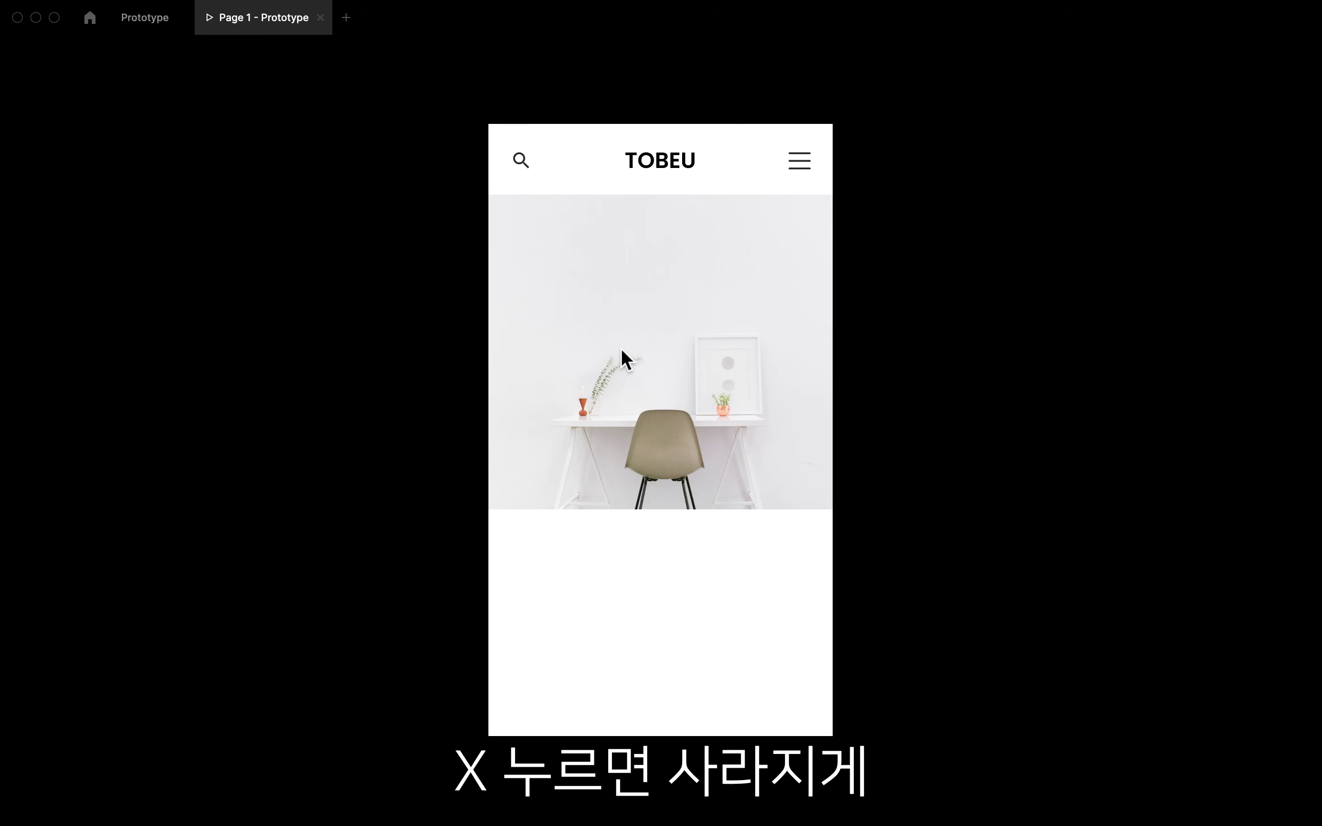
left_click(799, 160)
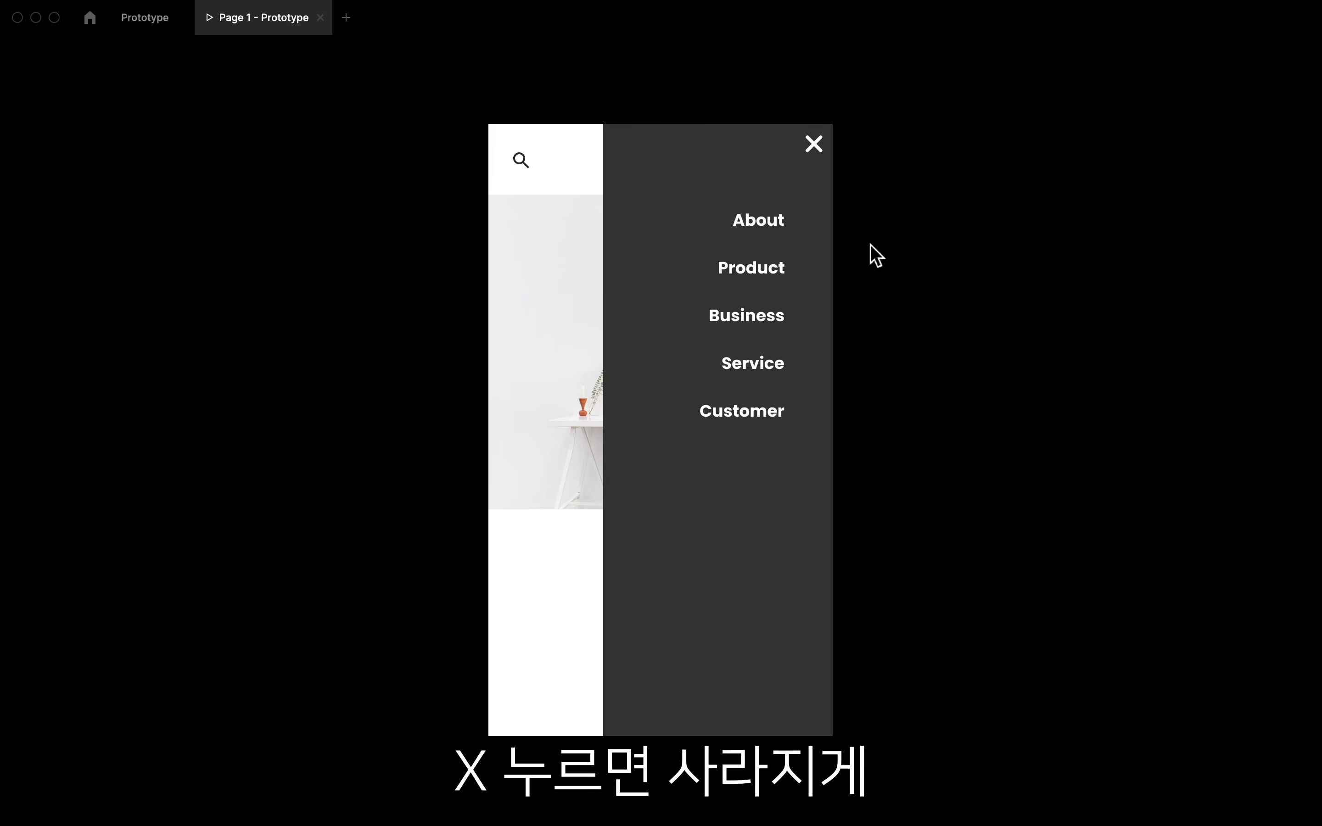
left_click(817, 147)
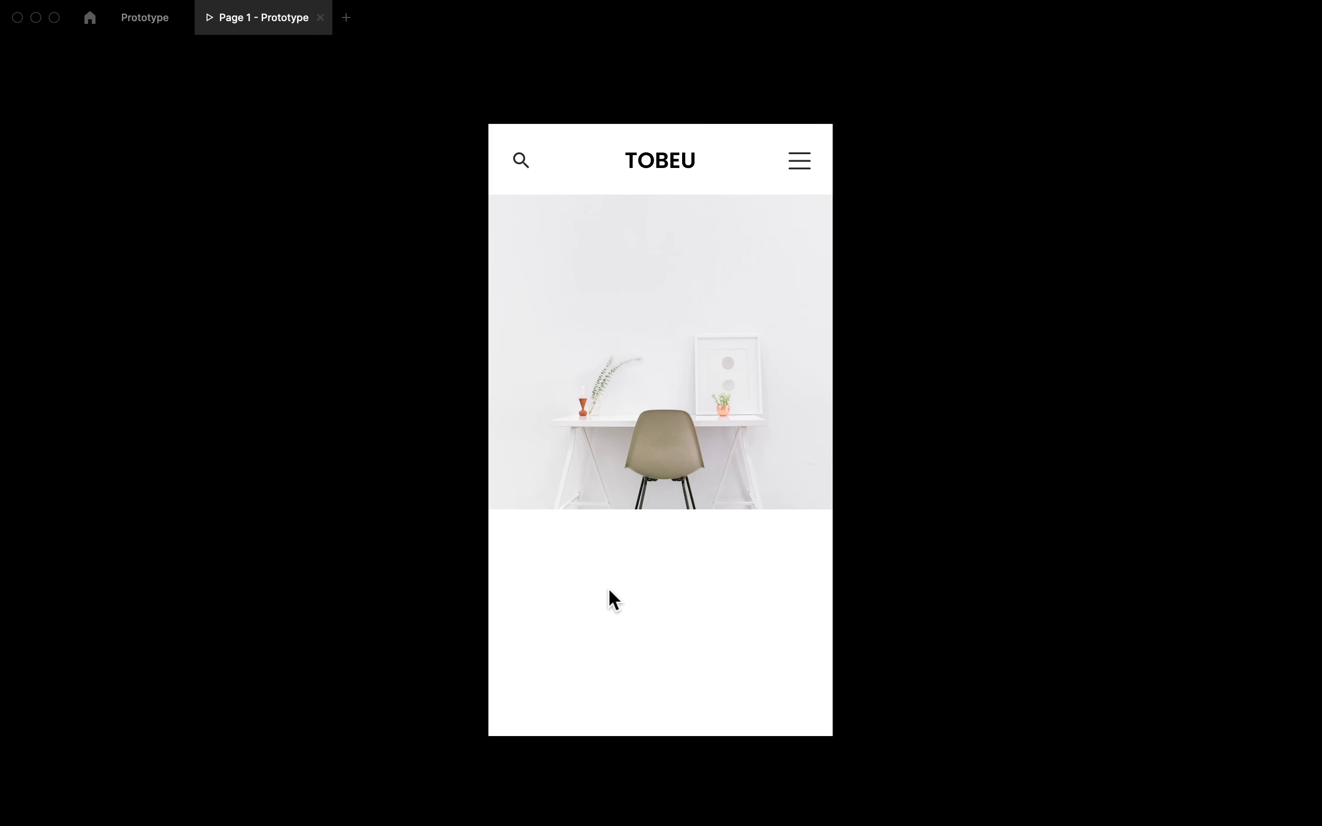